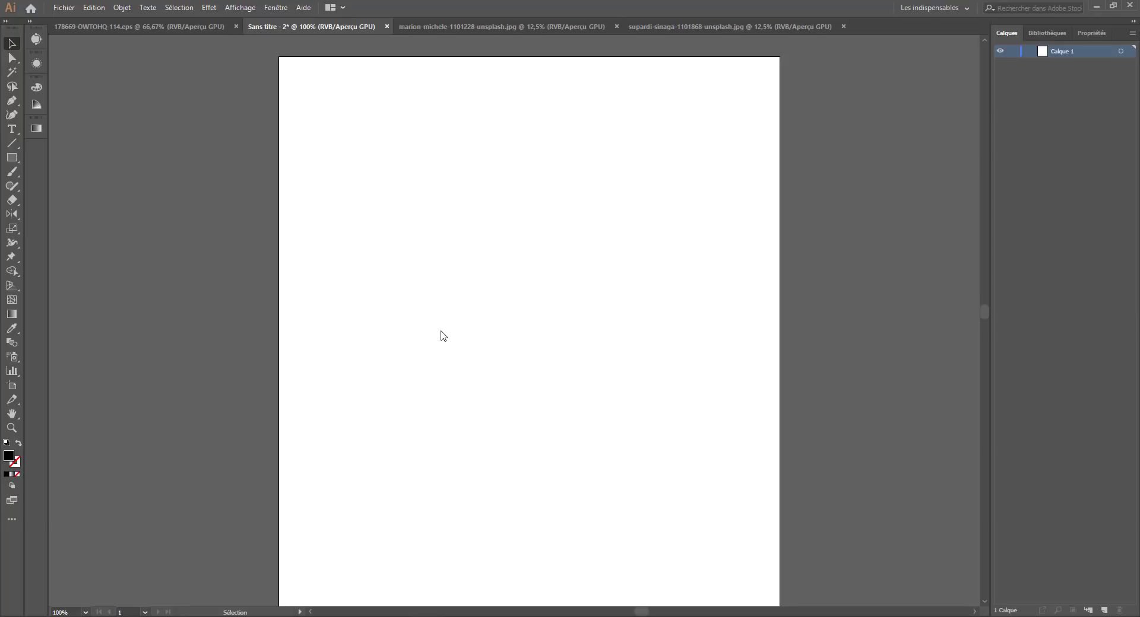
# Step: Draw a black square with the Rectangle tool in the middle of the artboard
pyautogui.click(11, 313)
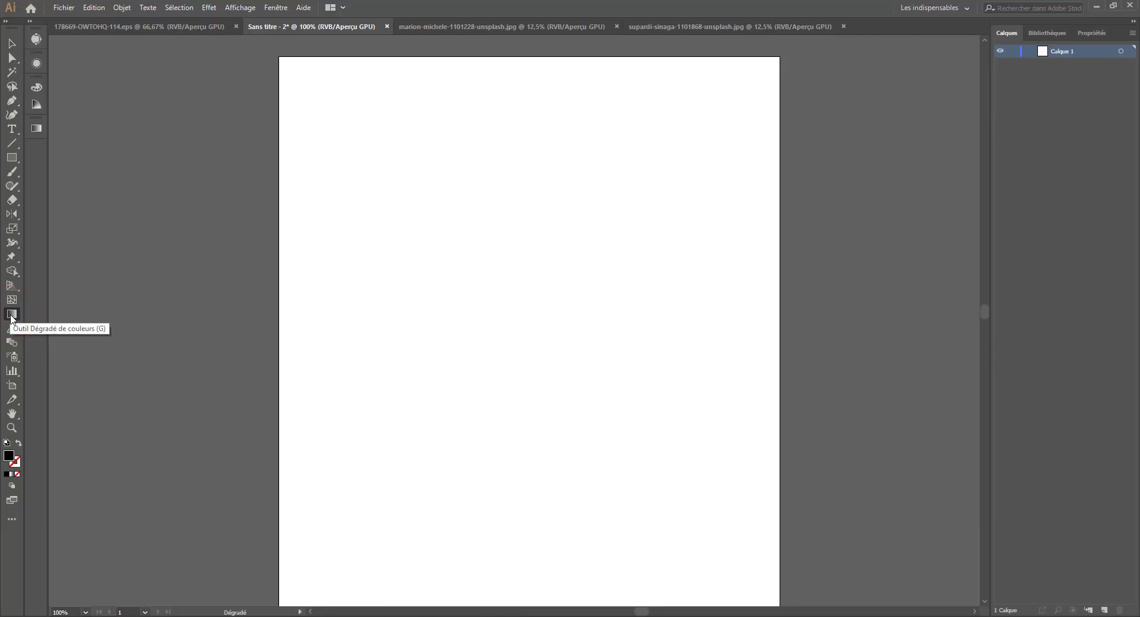
pyautogui.click(11, 158)
pyautogui.moveTo(352, 161); pyautogui.dragTo(689, 500)
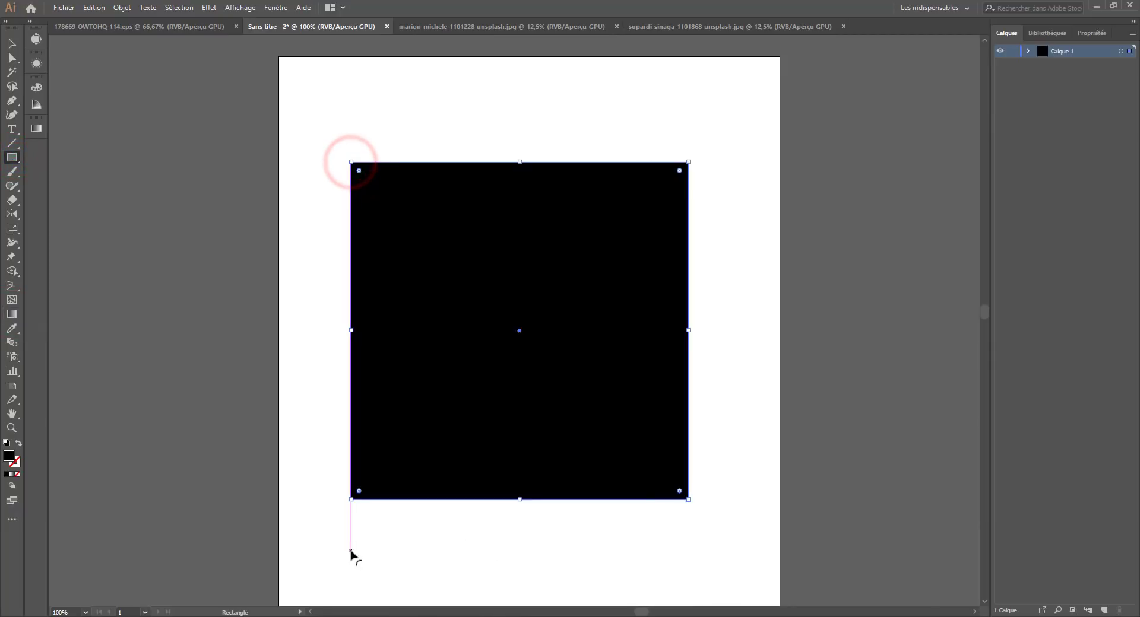
# Step: Fill the square with a freeform gradient after trying the linear and radial gradient types
pyautogui.click(36, 128)
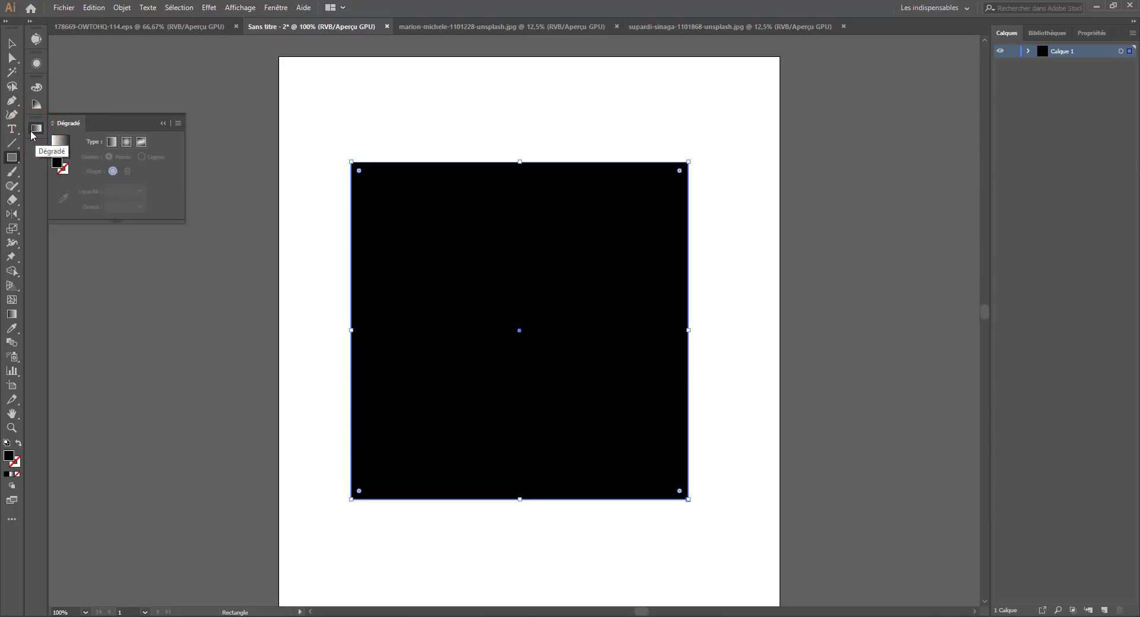
pyautogui.click(269, 8)
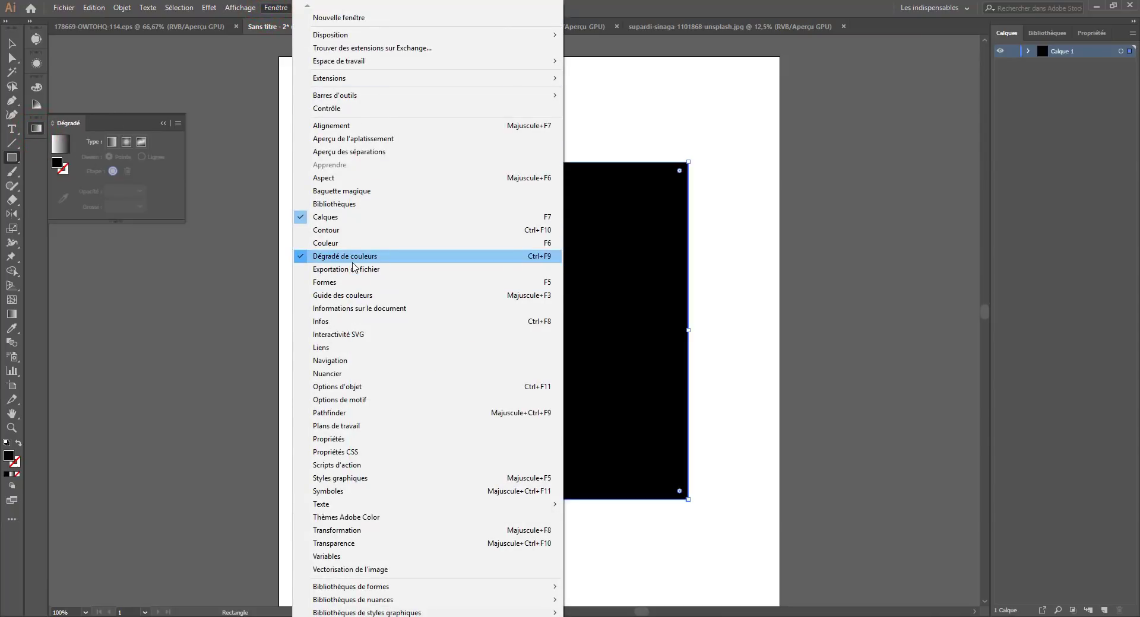
pyautogui.click(166, 184)
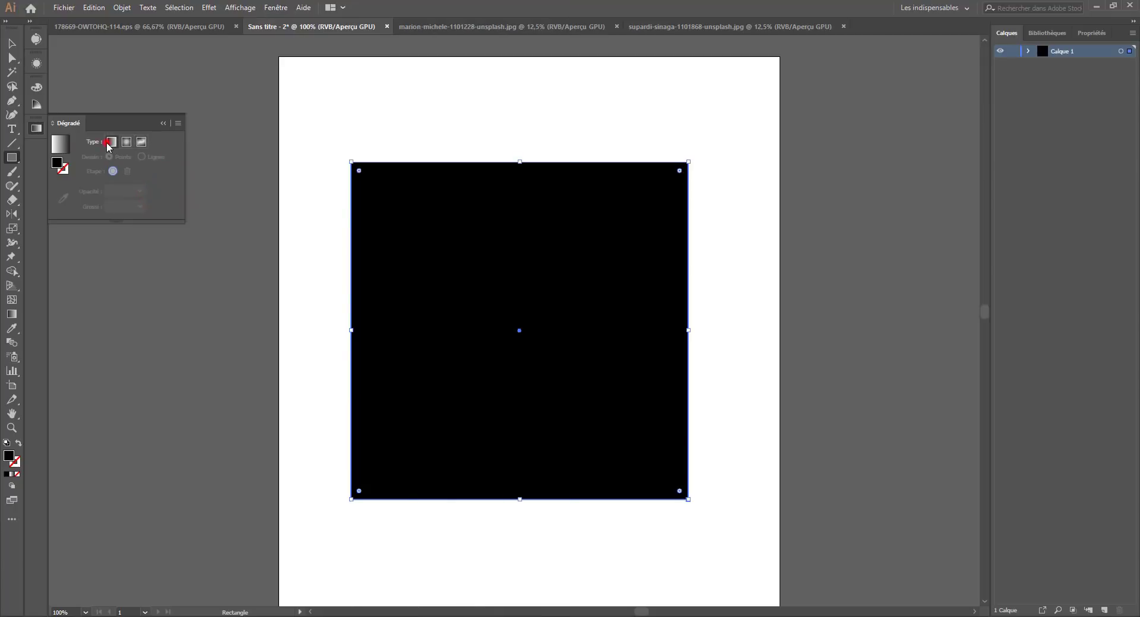
pyautogui.click(110, 144)
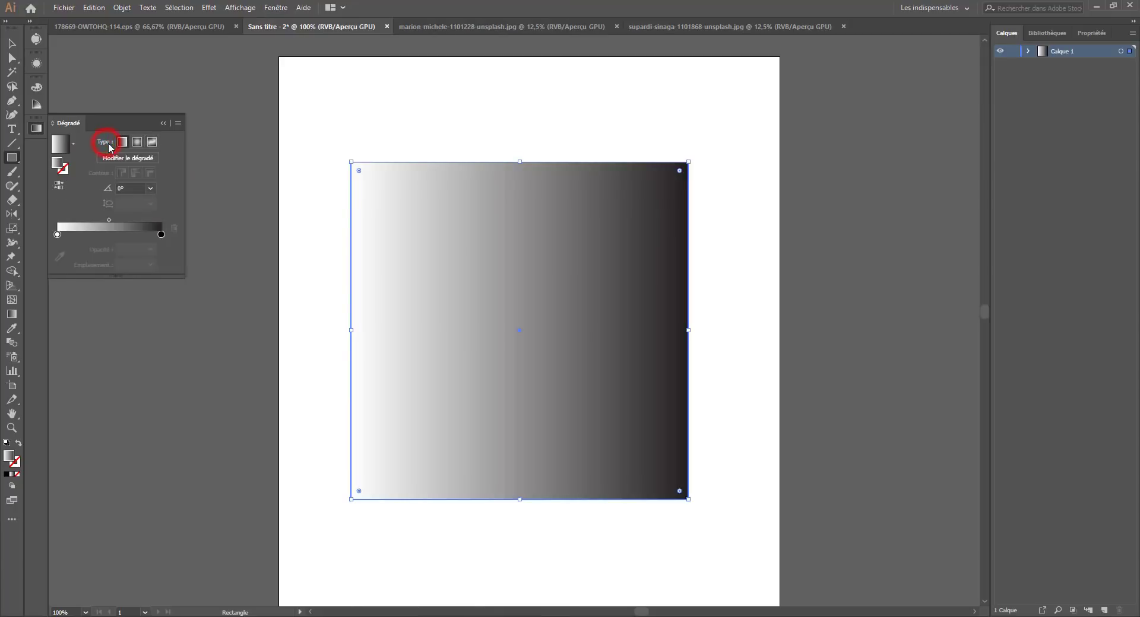
pyautogui.click(140, 143)
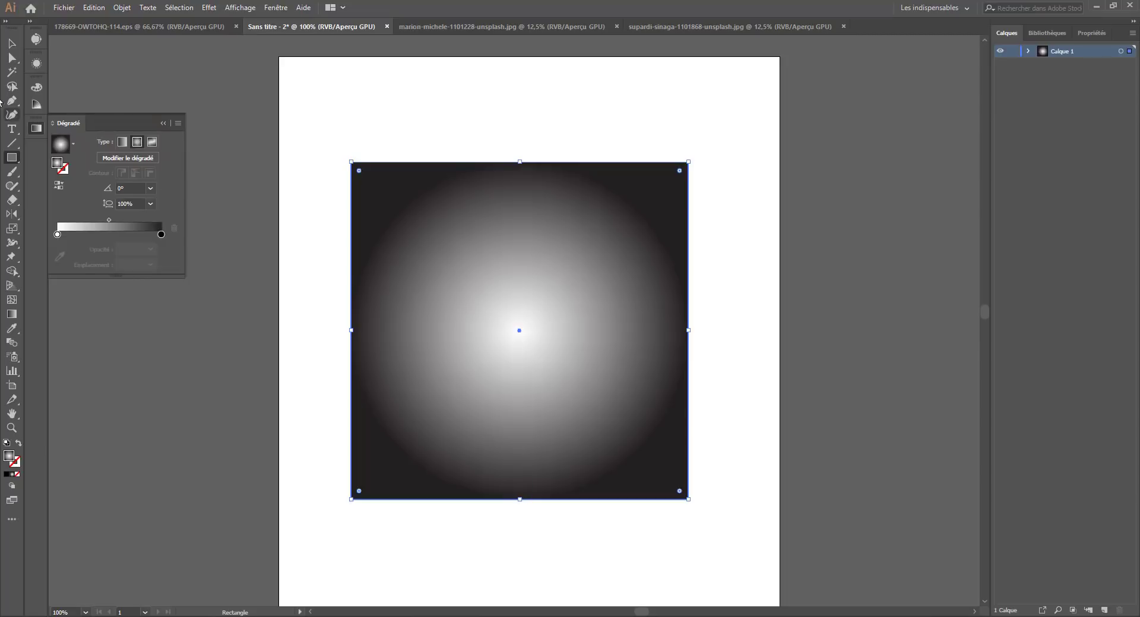
pyautogui.click(152, 142)
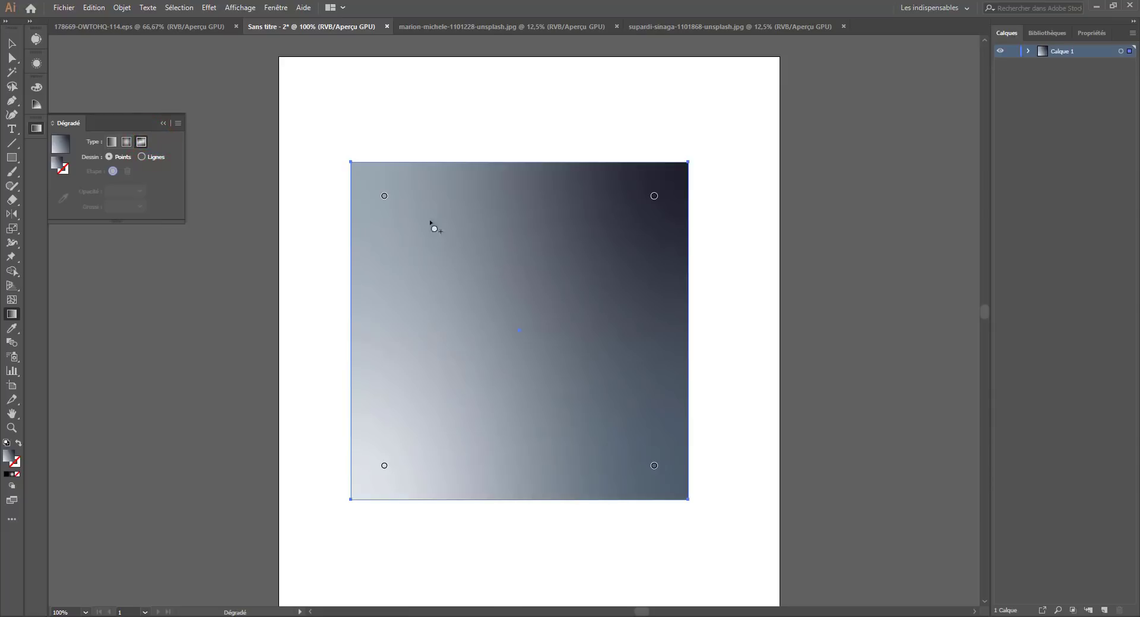
# Step: Recolour the freeform gradient's upper-right colour point, trying dark blue and settling on green
pyautogui.click(655, 198)
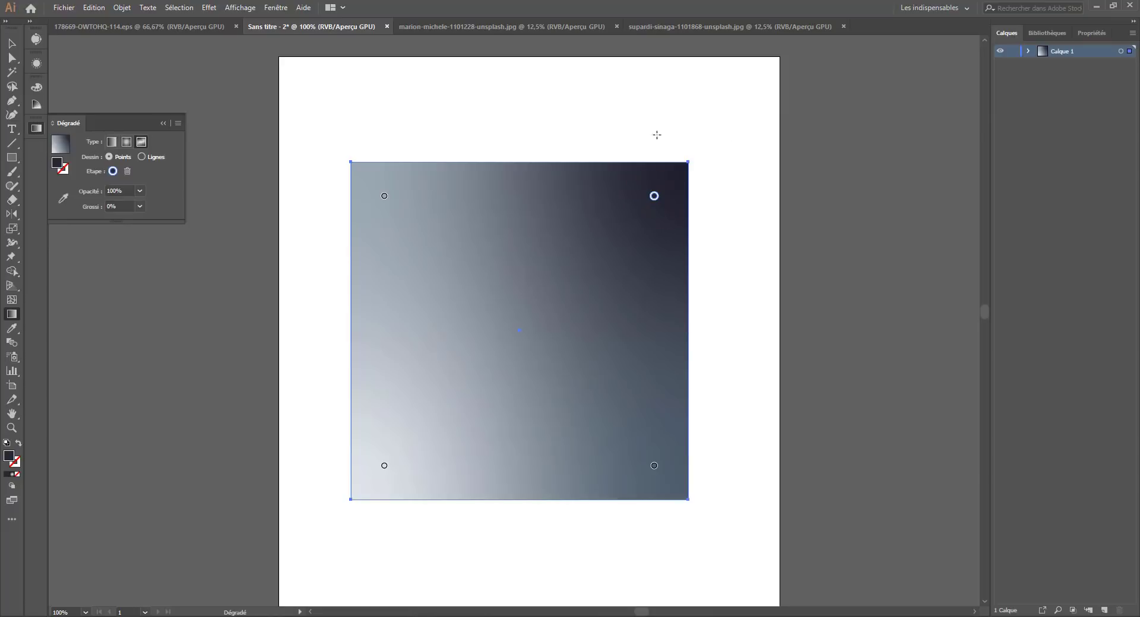
pyautogui.click(36, 86)
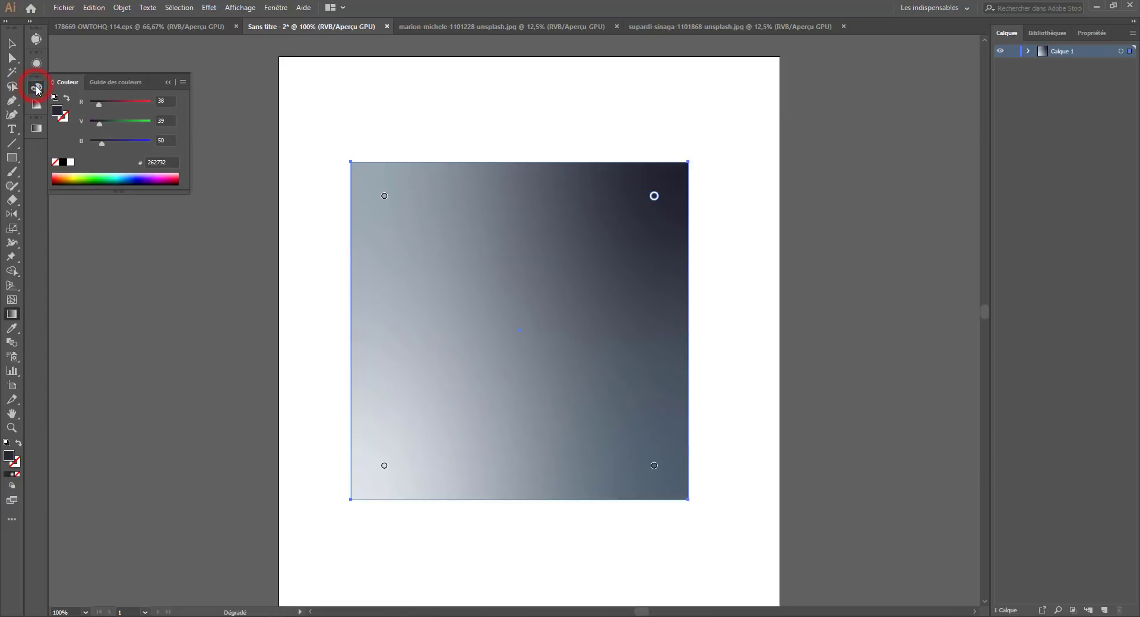
pyautogui.moveTo(122, 143)
pyautogui.mouseDown()
pyautogui.moveTo(132, 143)
pyautogui.moveTo(110, 142)
pyautogui.moveTo(120, 141)
pyautogui.mouseUp()
pyautogui.click(36, 128)
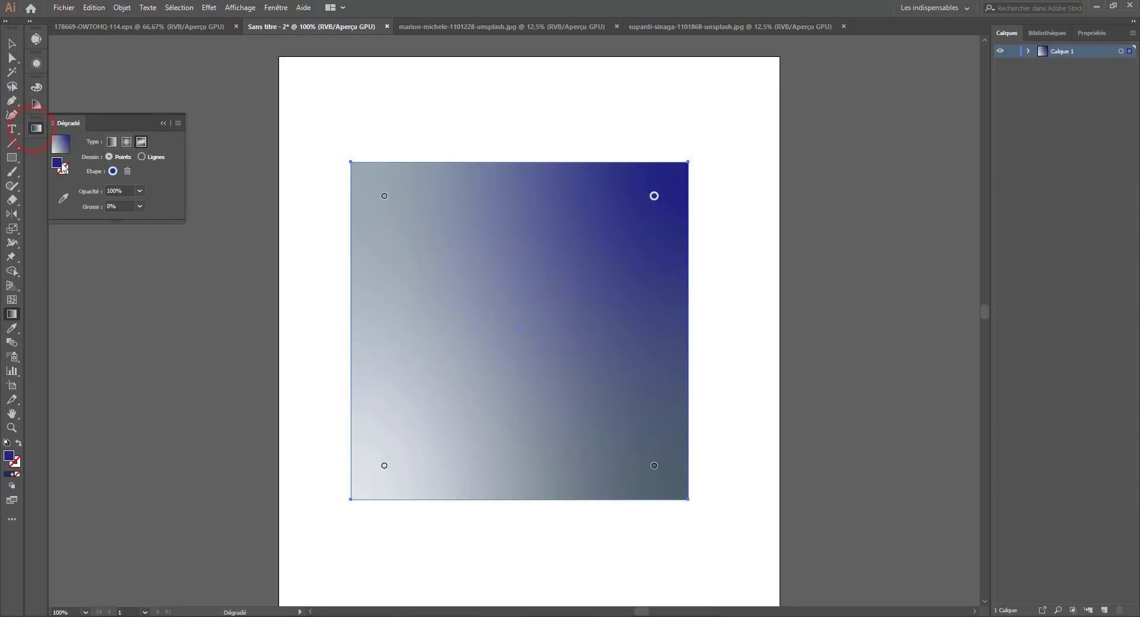
pyautogui.doubleClick(58, 164)
pyautogui.moveTo(503, 264)
pyautogui.mouseDown()
pyautogui.moveTo(440, 250)
pyautogui.moveTo(506, 305)
pyautogui.mouseUp()
pyautogui.click(591, 332)
pyautogui.click(695, 239)
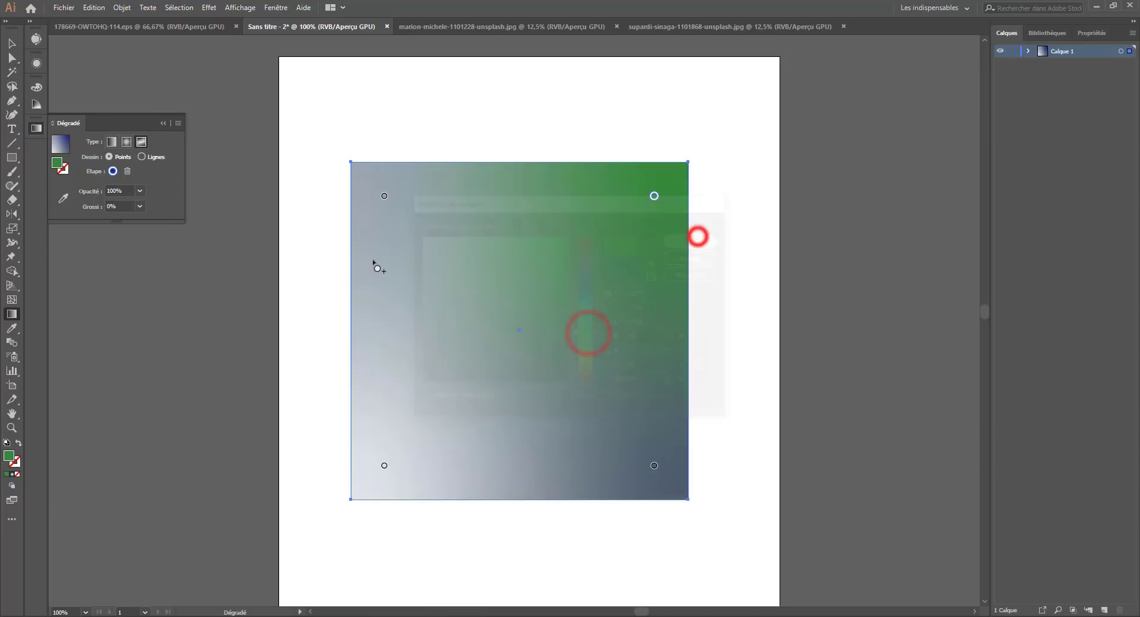
# Step: Move the green colour point just right of the square's centre and the upper-left point inward with a 100% spread
pyautogui.click(540, 269)
pyautogui.moveTo(540, 269); pyautogui.dragTo(588, 295)
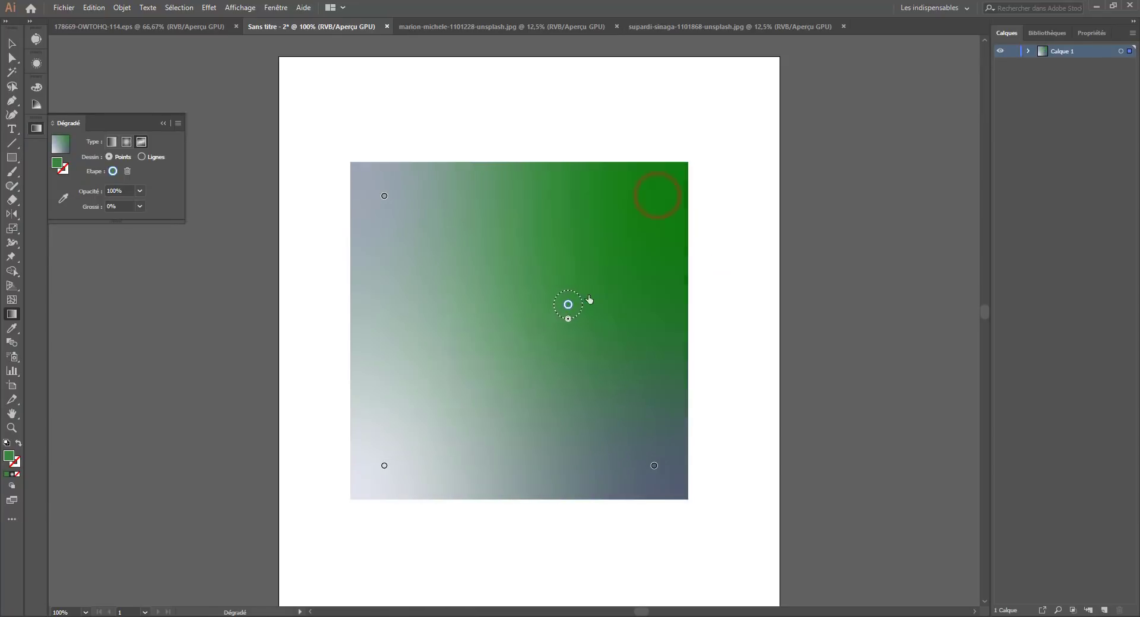
pyautogui.click(384, 197)
pyautogui.moveTo(384, 211); pyautogui.dragTo(450, 274)
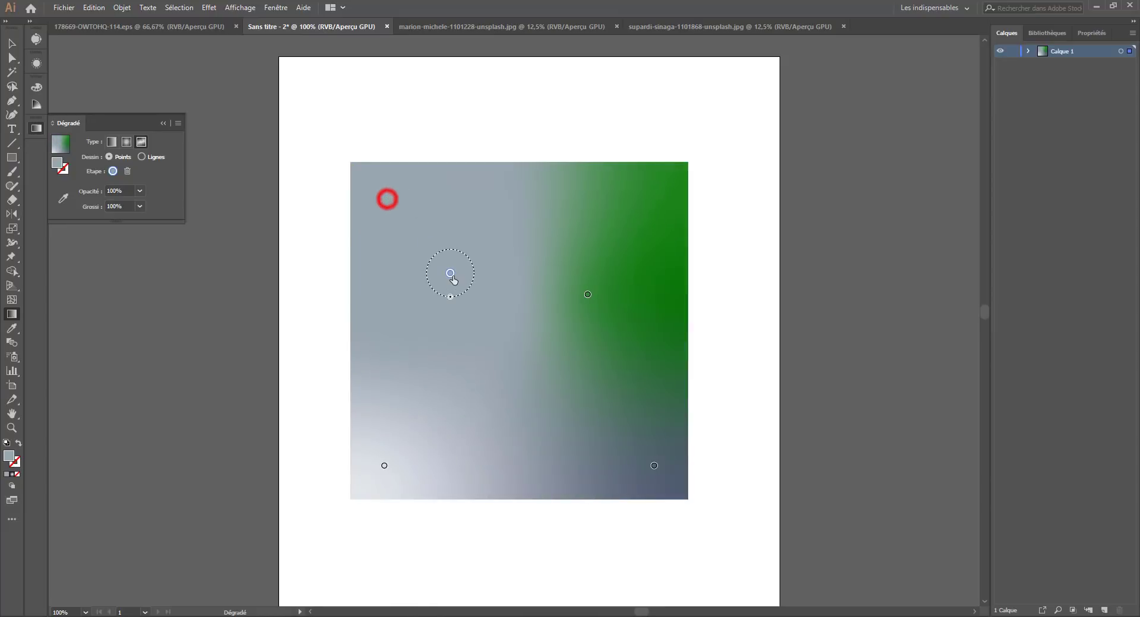
pyautogui.click(450, 273)
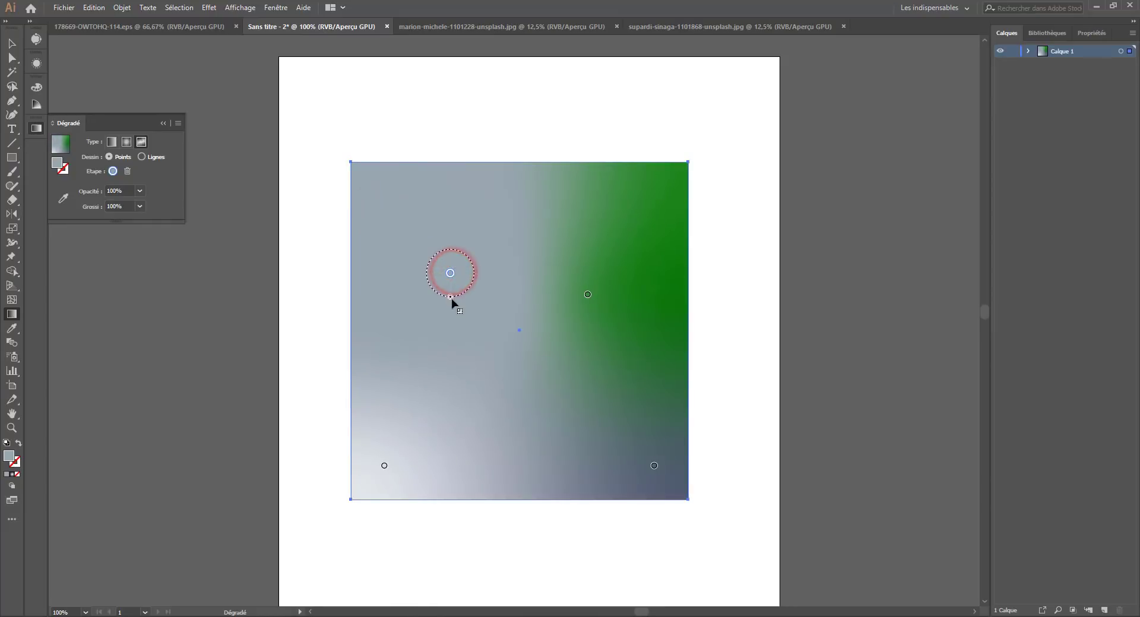
pyautogui.click(451, 297)
pyautogui.click(537, 314)
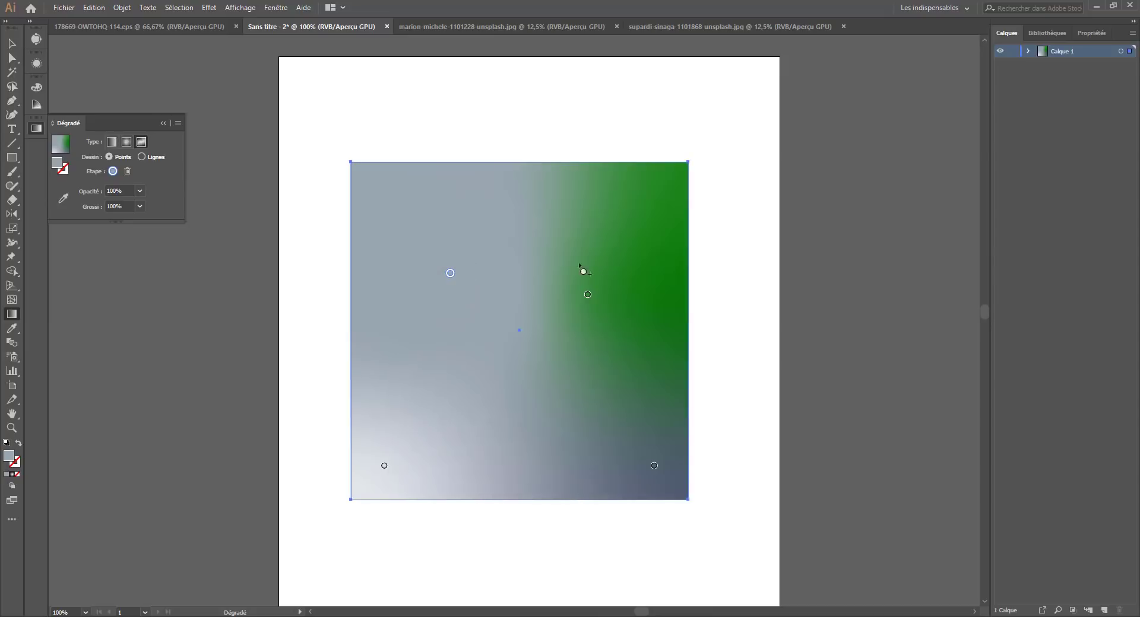
# Step: Recolour the grey colour point in the square's upper-left area to blue
pyautogui.doubleClick(57, 162)
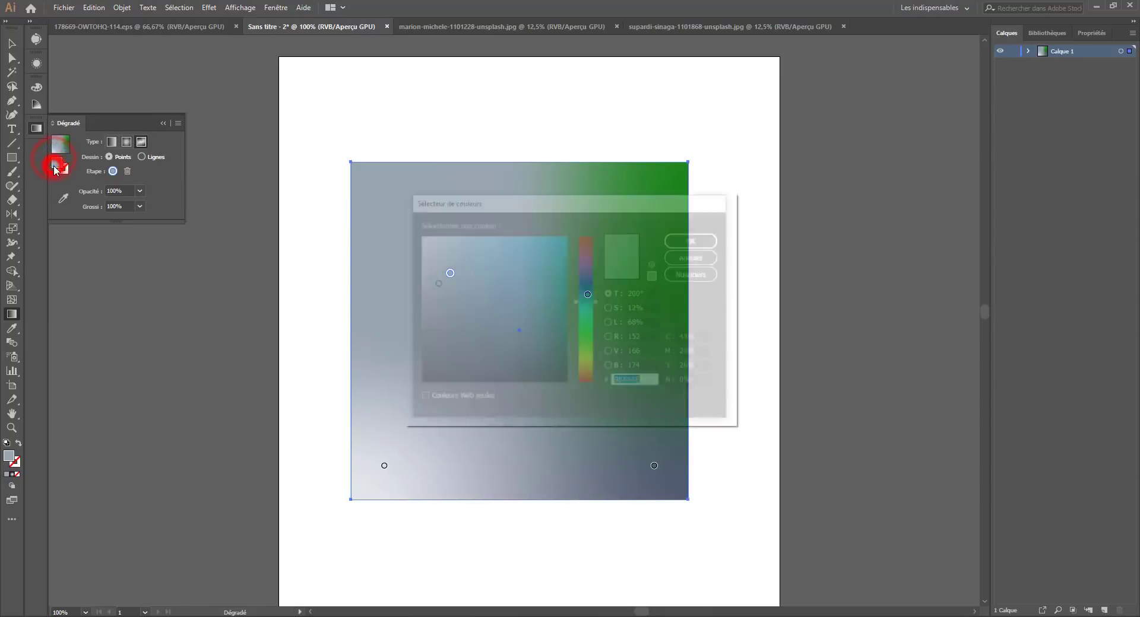
pyautogui.click(561, 273)
pyautogui.click(704, 238)
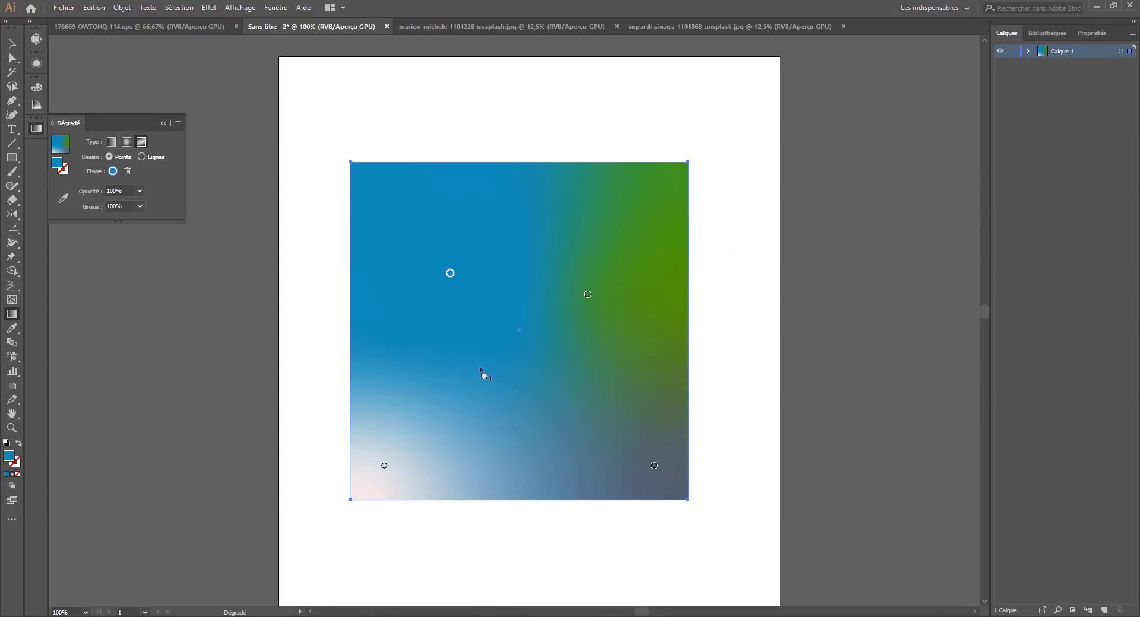
# Step: Add a new blue colour point to the gradient and place it below the square's centre
pyautogui.click(518, 374)
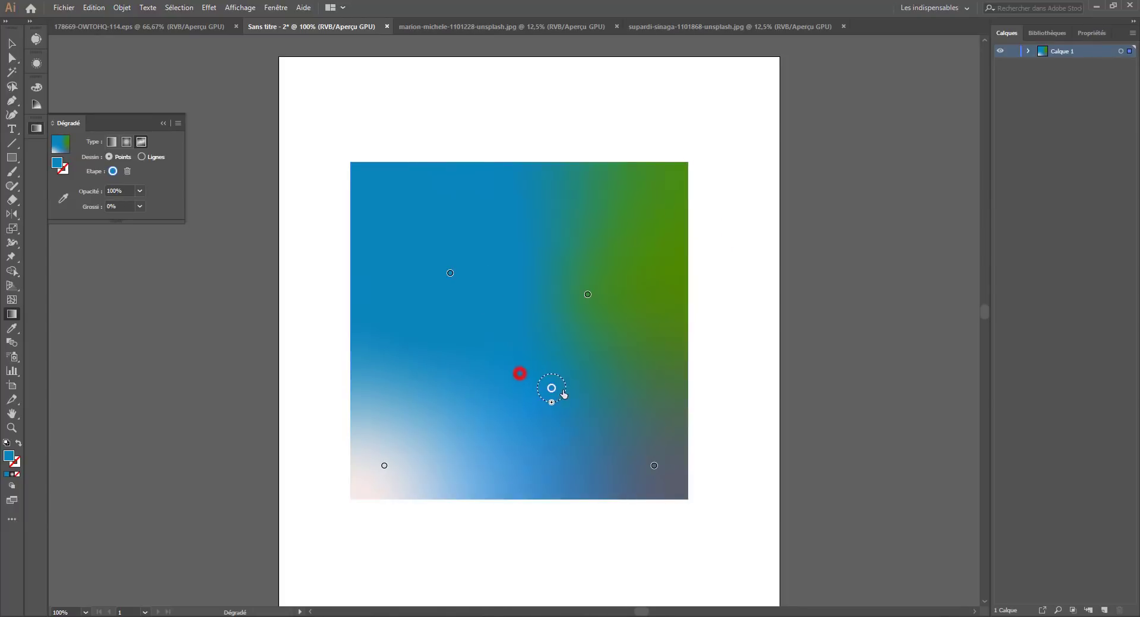
pyautogui.moveTo(517, 374); pyautogui.dragTo(522, 407)
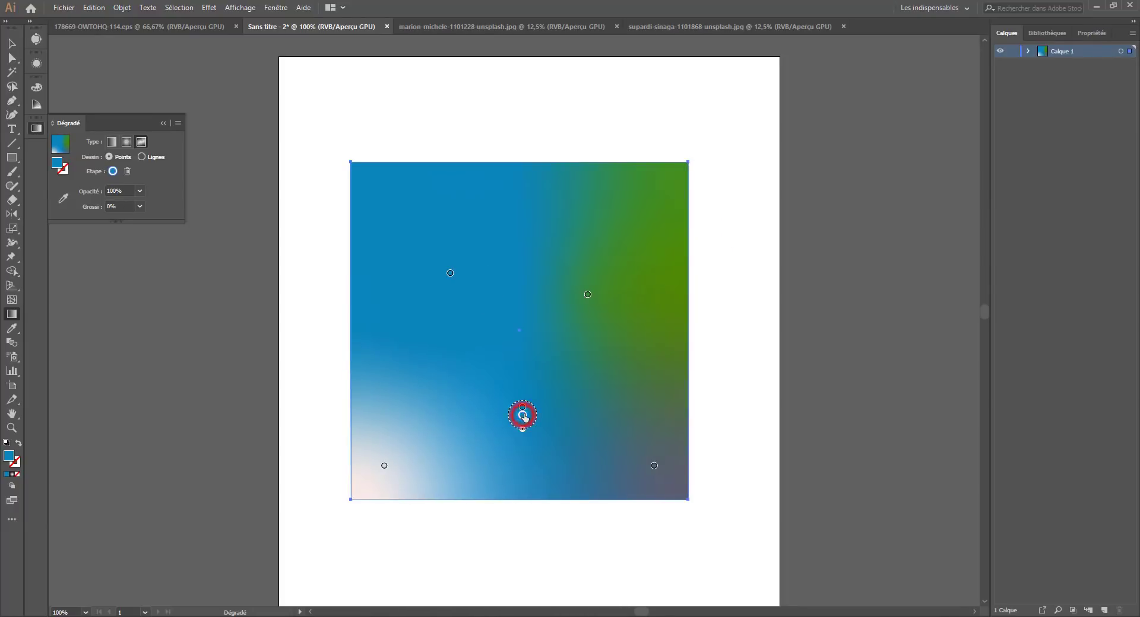
pyautogui.press('v')
pyautogui.press('g')
pyautogui.click(522, 408)
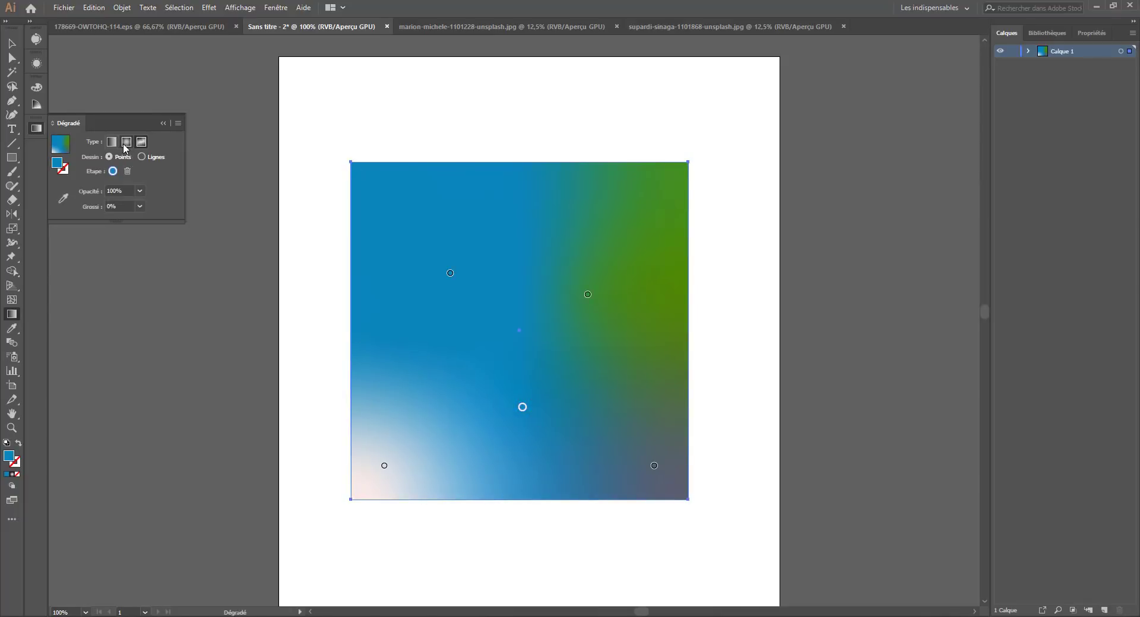
# Step: Try a solid blue stroke on the square, remove it and return to the gradient fill
pyautogui.click(63, 168)
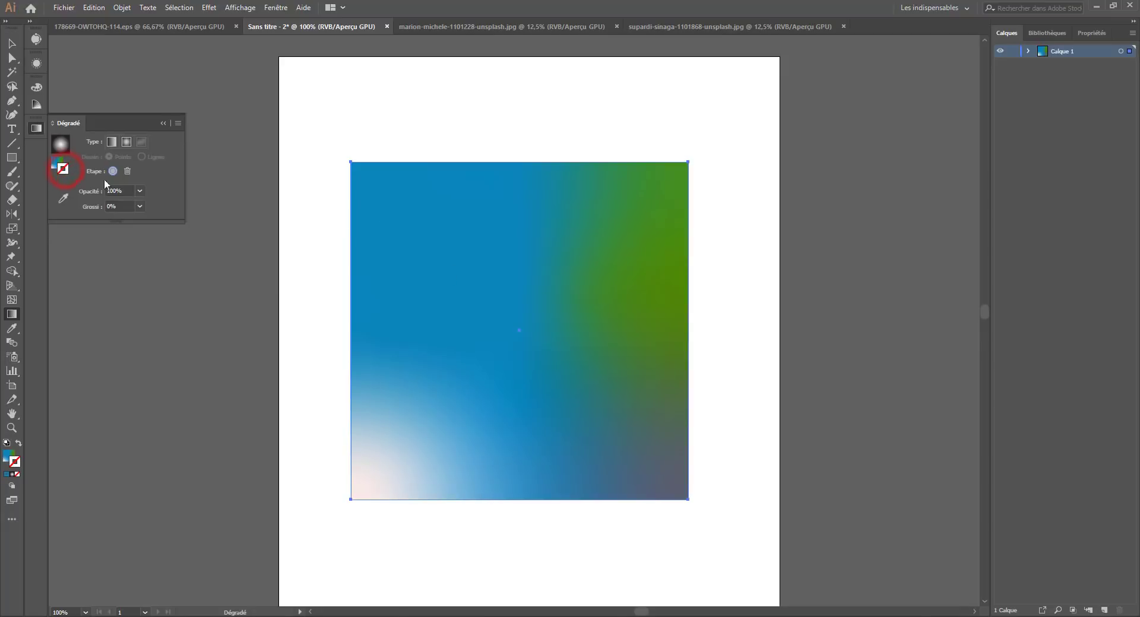
pyautogui.doubleClick(66, 171)
pyautogui.click(491, 309)
pyautogui.click(688, 244)
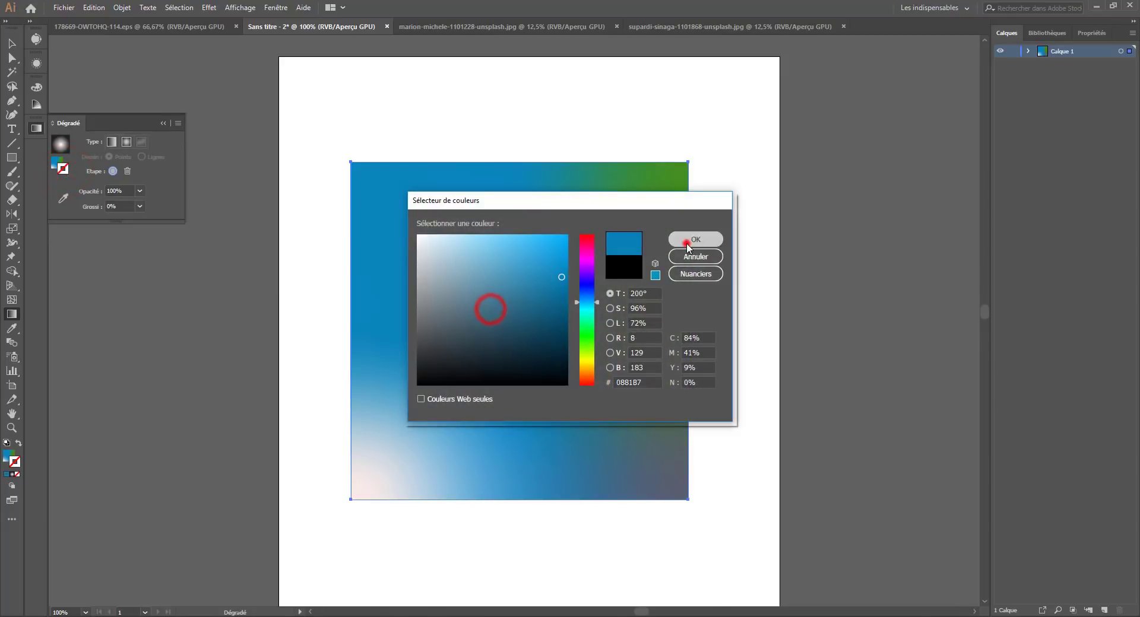
pyautogui.click(516, 365)
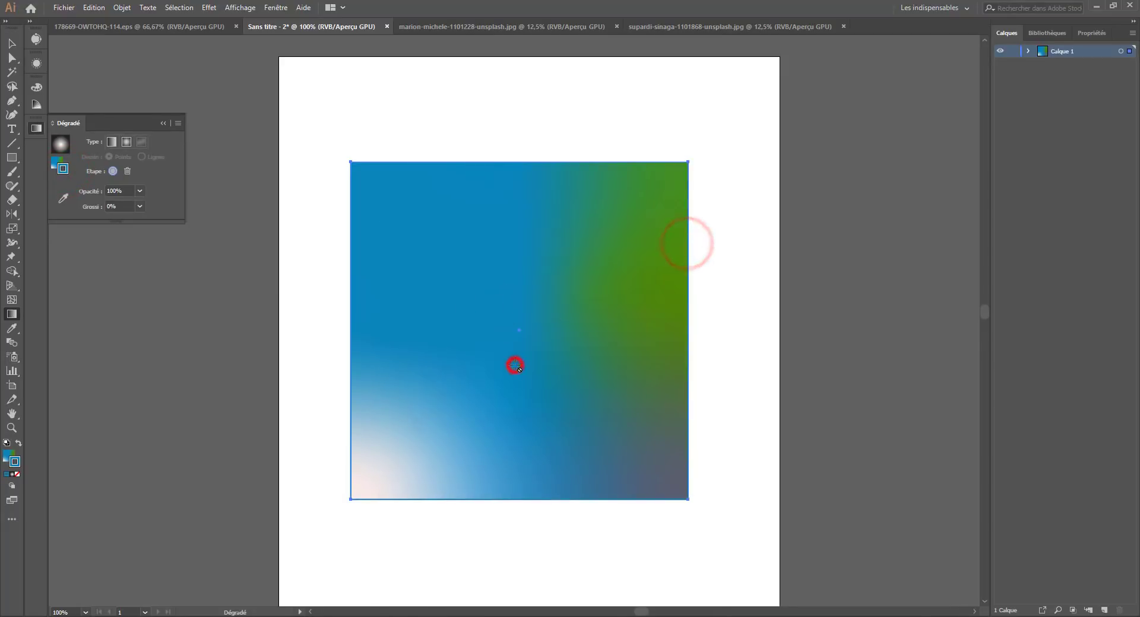
pyautogui.click(114, 170)
pyautogui.press('/')
pyautogui.click(56, 161)
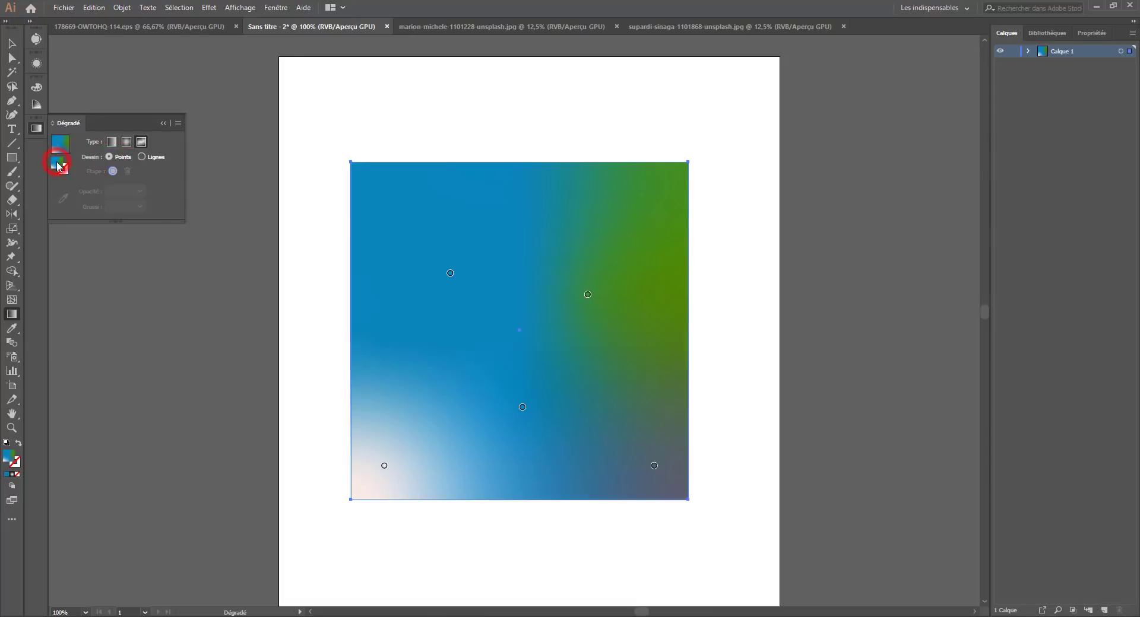
# Step: Undo a trial move of the colour point below the square's centre and delete that point
pyautogui.moveTo(521, 408); pyautogui.dragTo(503, 388)
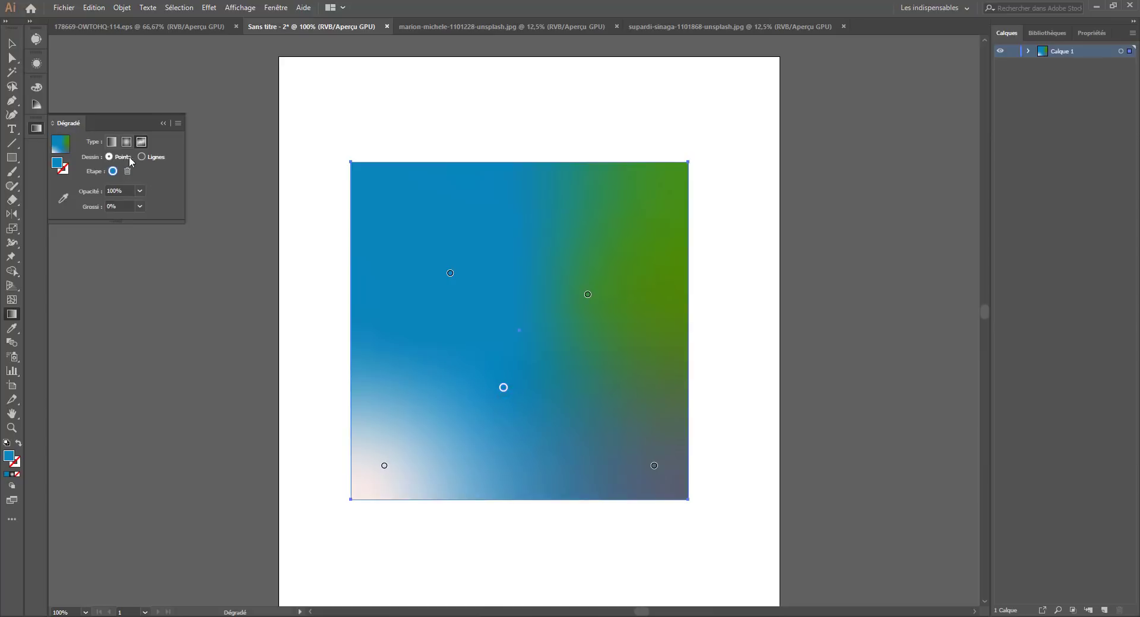
pyautogui.hotkey('ctrl', 'z')
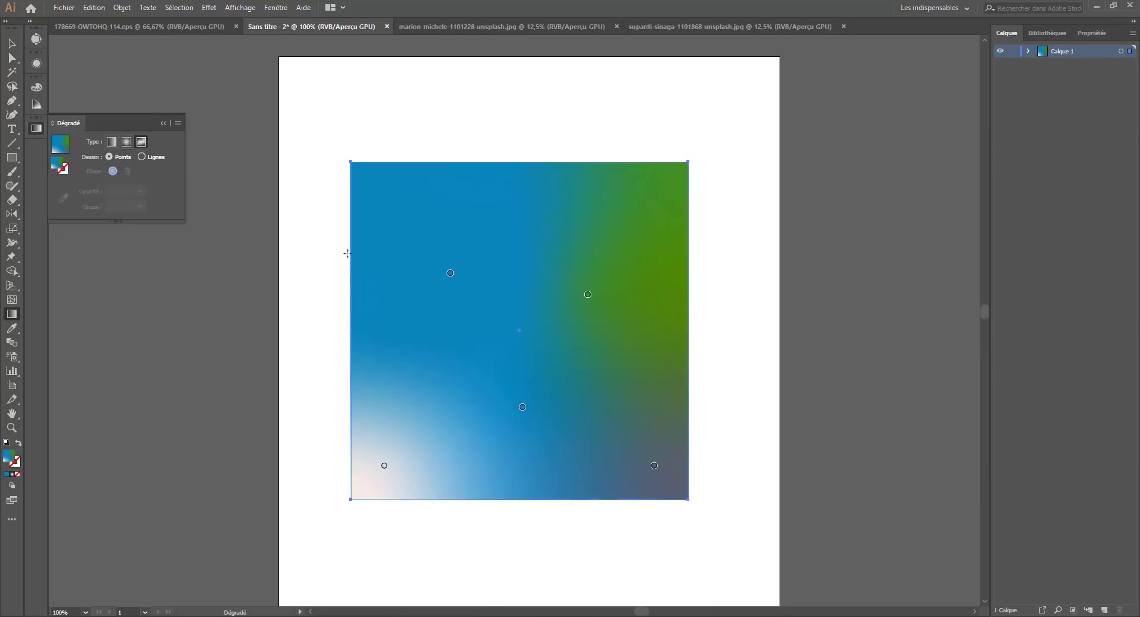
pyautogui.click(523, 409)
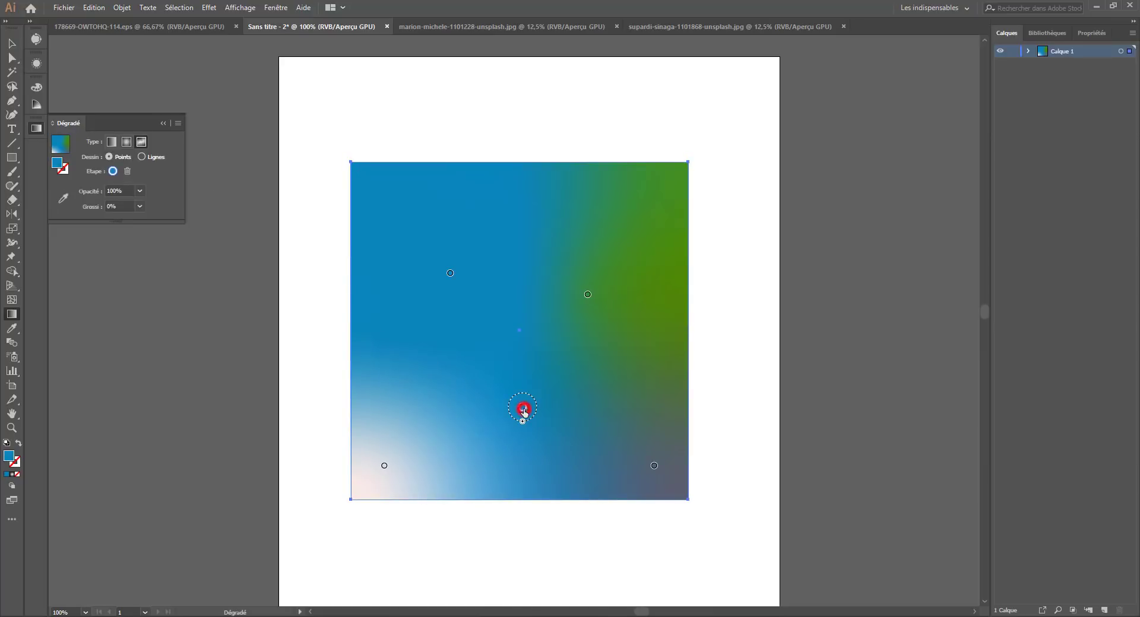
pyautogui.click(127, 172)
# Step: Try out different spread values on the blue colour point, ending at 100%
pyautogui.click(449, 273)
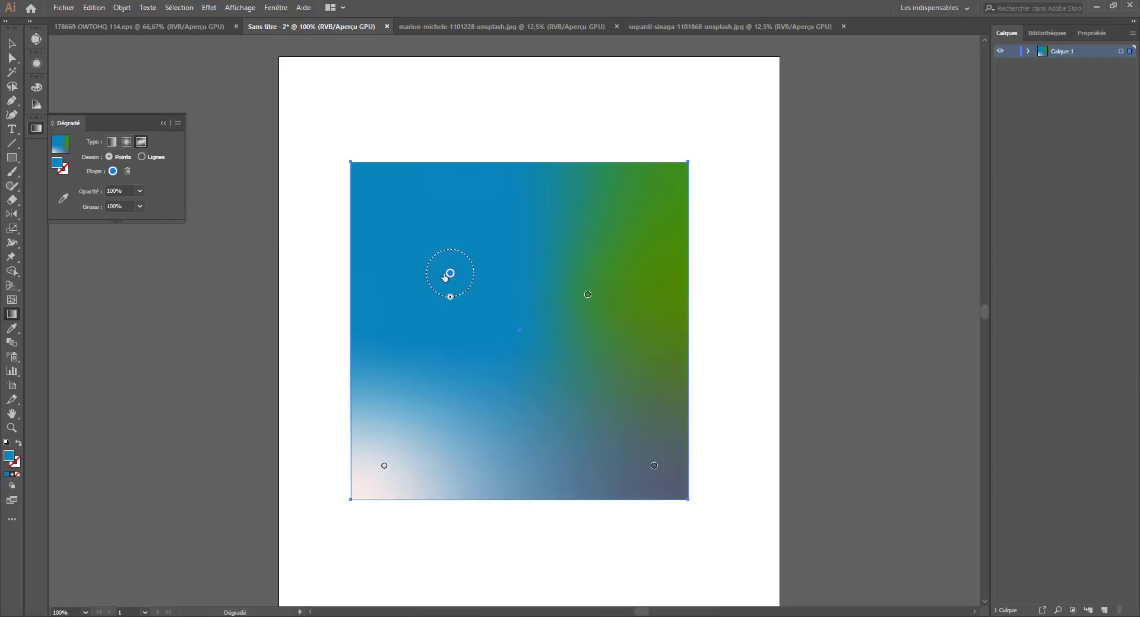
pyautogui.click(449, 274)
pyautogui.click(140, 207)
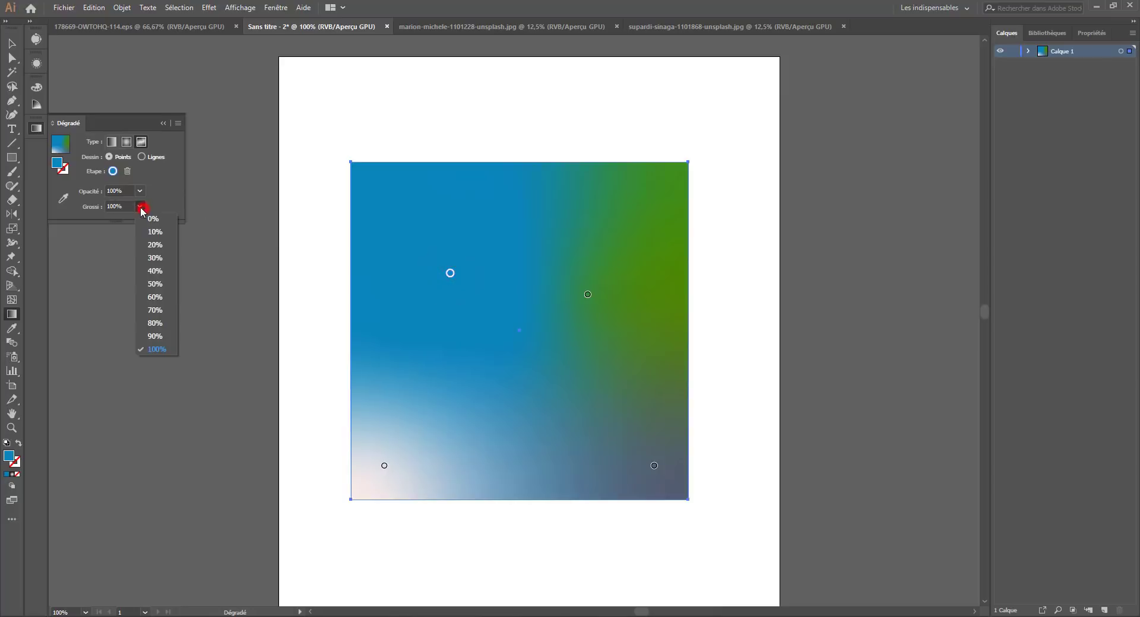
pyautogui.click(155, 336)
pyautogui.moveTo(449, 298); pyautogui.dragTo(504, 402)
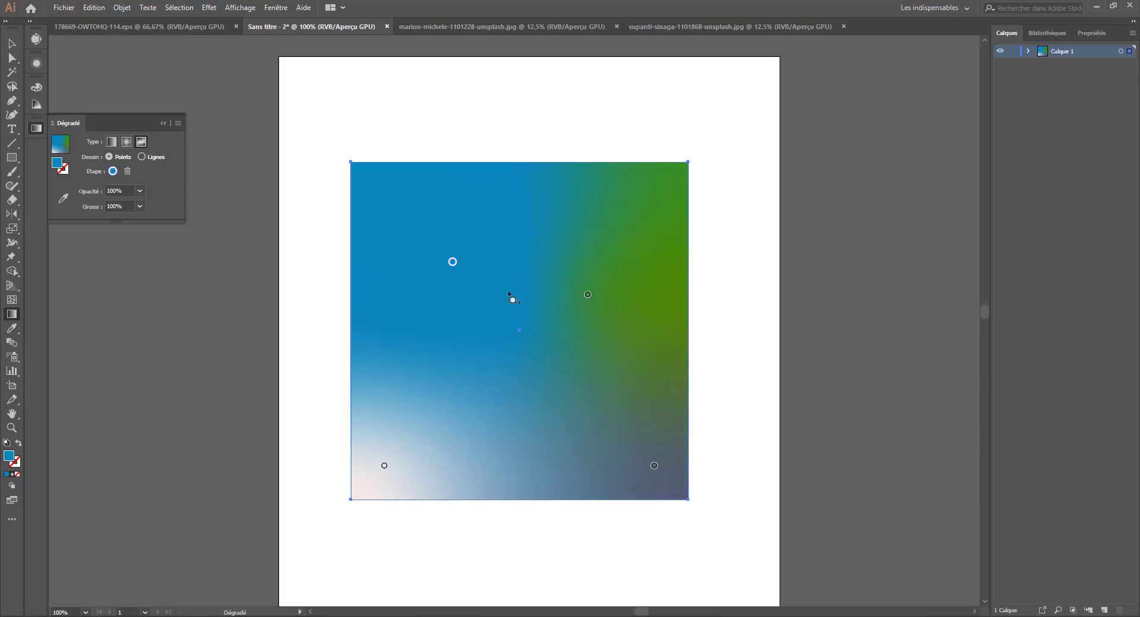
# Step: Move the blue colour point to the square's upper-left corner and the green one near its upper-right corner
pyautogui.moveTo(451, 260); pyautogui.dragTo(392, 203)
pyautogui.moveTo(588, 294); pyautogui.dragTo(645, 209)
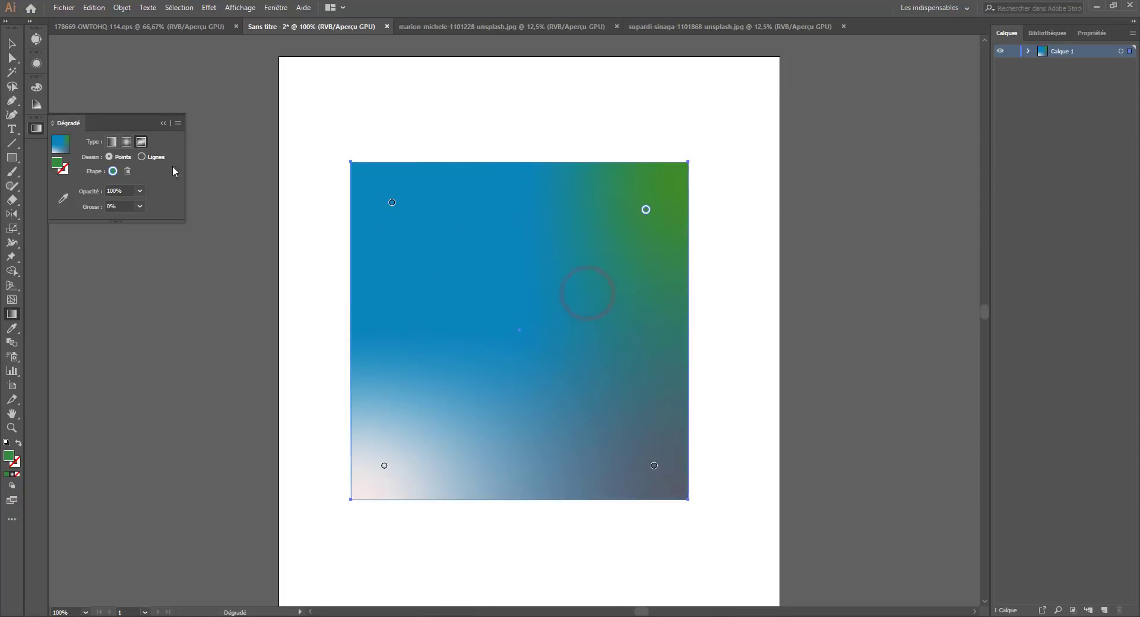
# Step: Switch the freeform gradient to lines and draw a closed gradient line through four white points around the square's centre
pyautogui.click(143, 157)
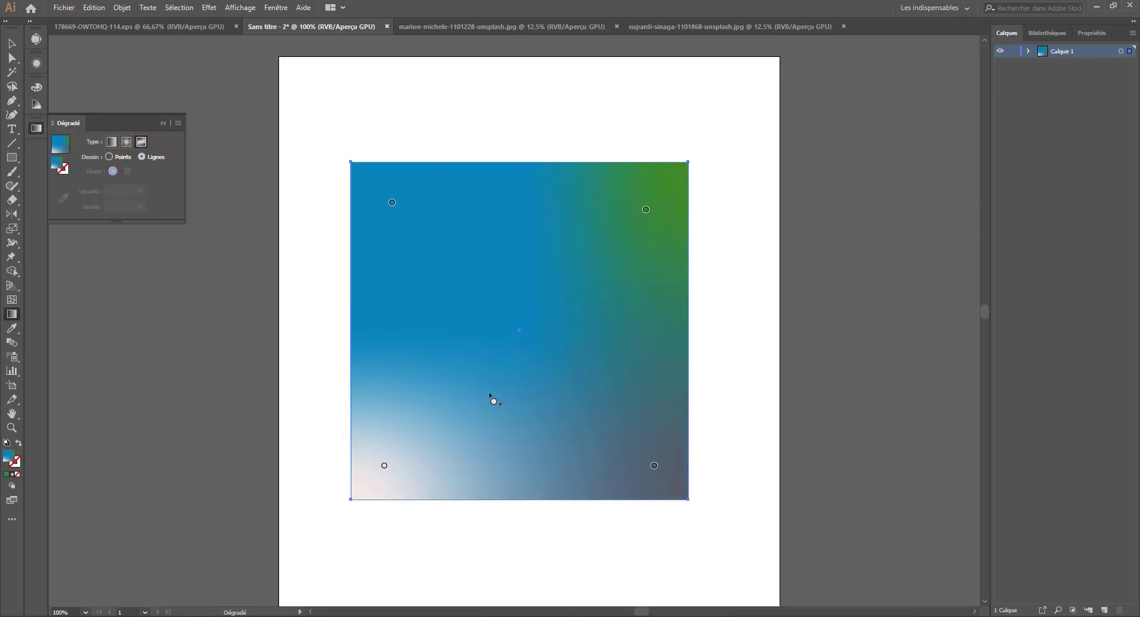
pyautogui.click(446, 396)
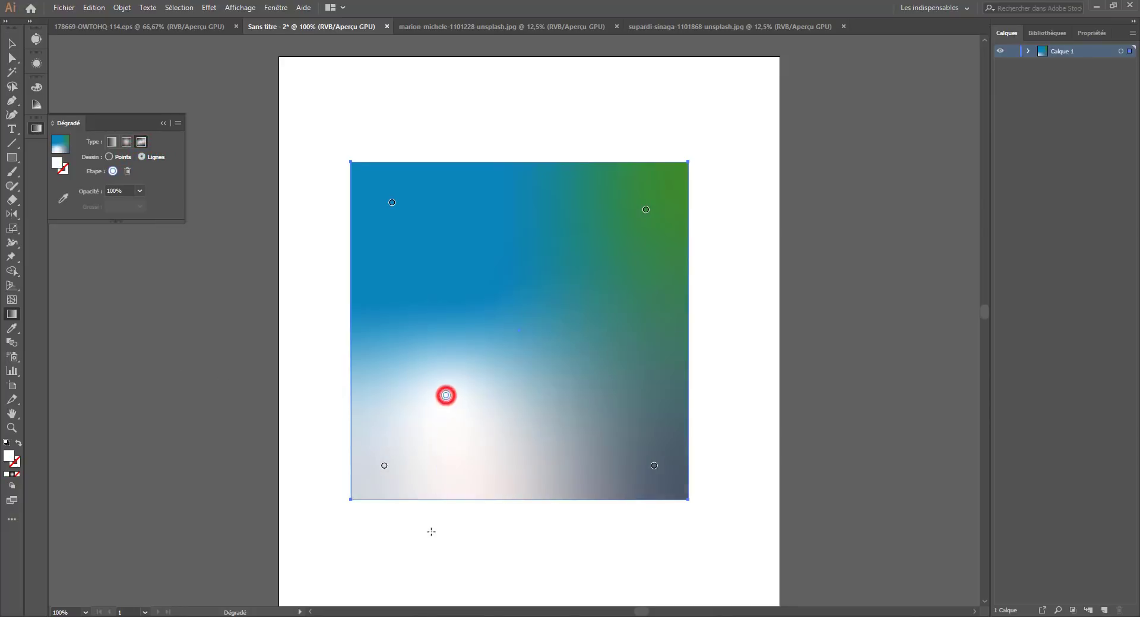
pyautogui.click(611, 249)
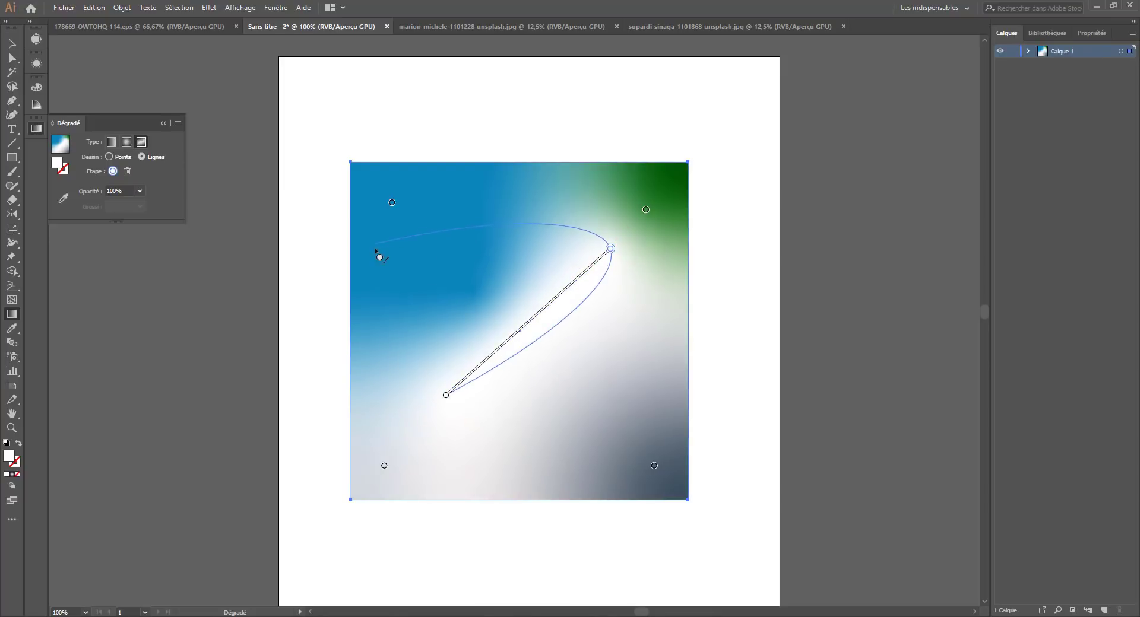
pyautogui.click(418, 248)
pyautogui.click(407, 377)
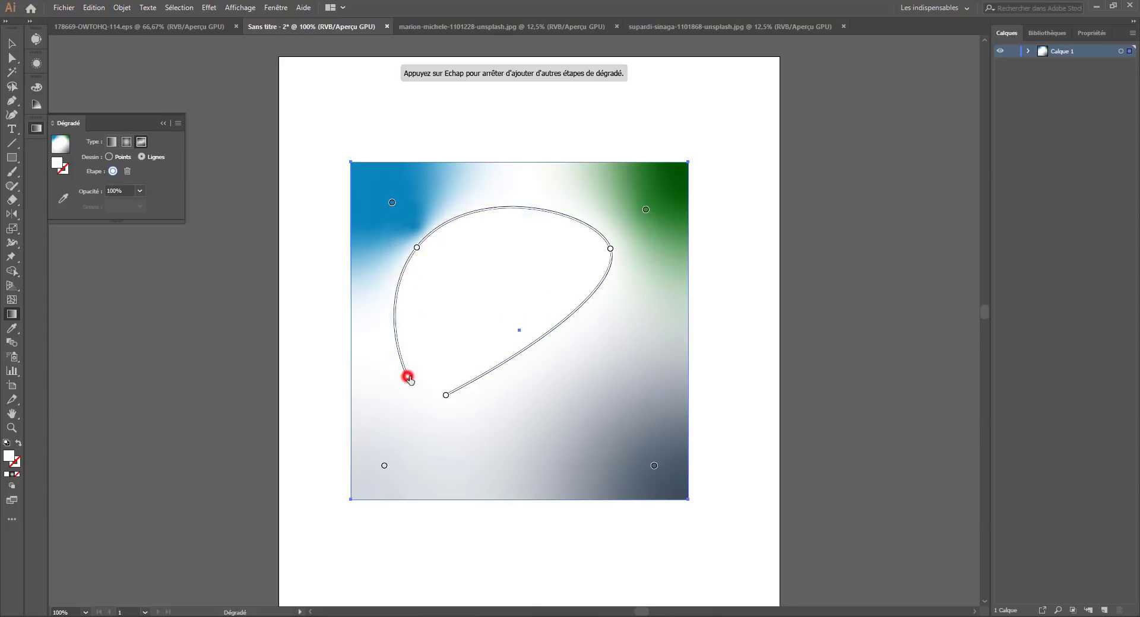
pyautogui.click(446, 395)
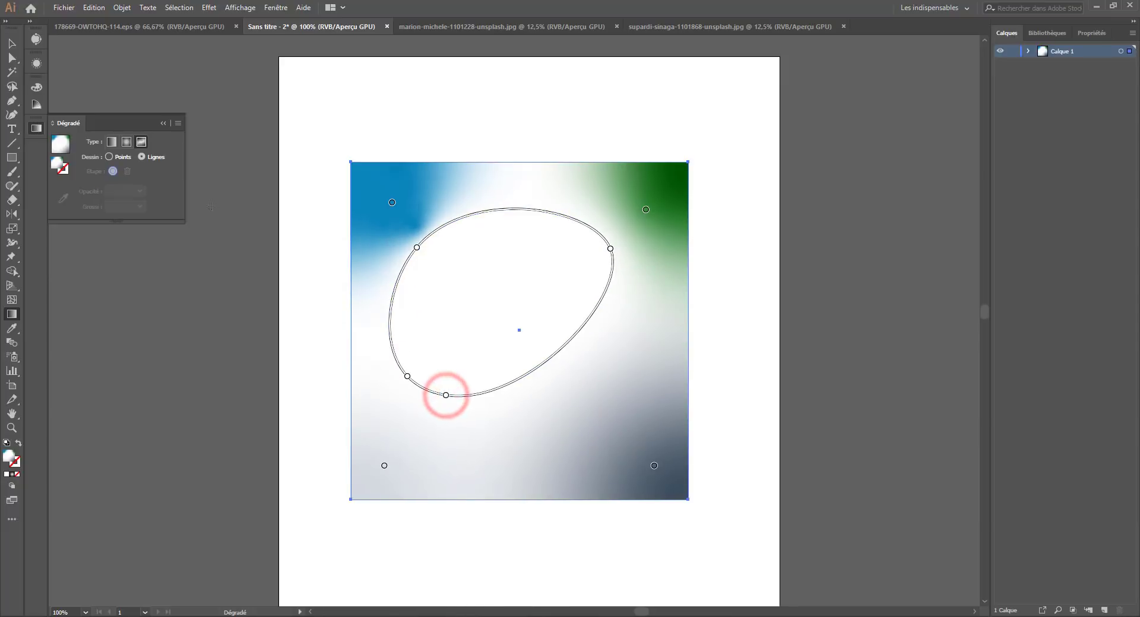
# Step: Recolour the gradient line's upper-left point blue
pyautogui.click(417, 248)
pyautogui.doubleClick(58, 164)
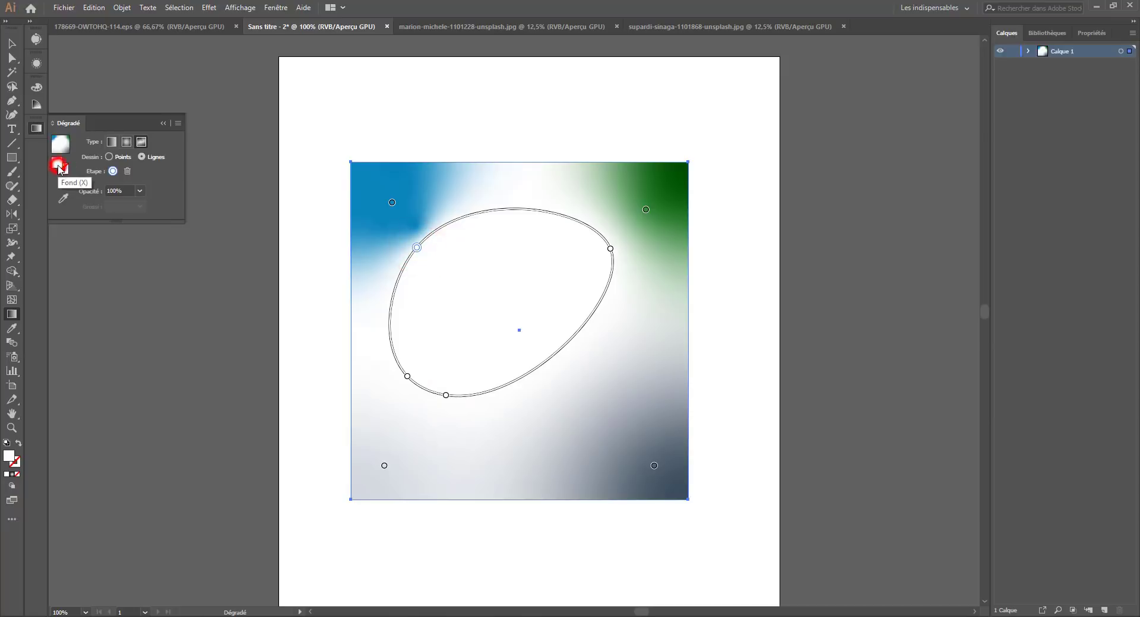
pyautogui.moveTo(455, 288); pyautogui.dragTo(532, 263)
pyautogui.click(674, 241)
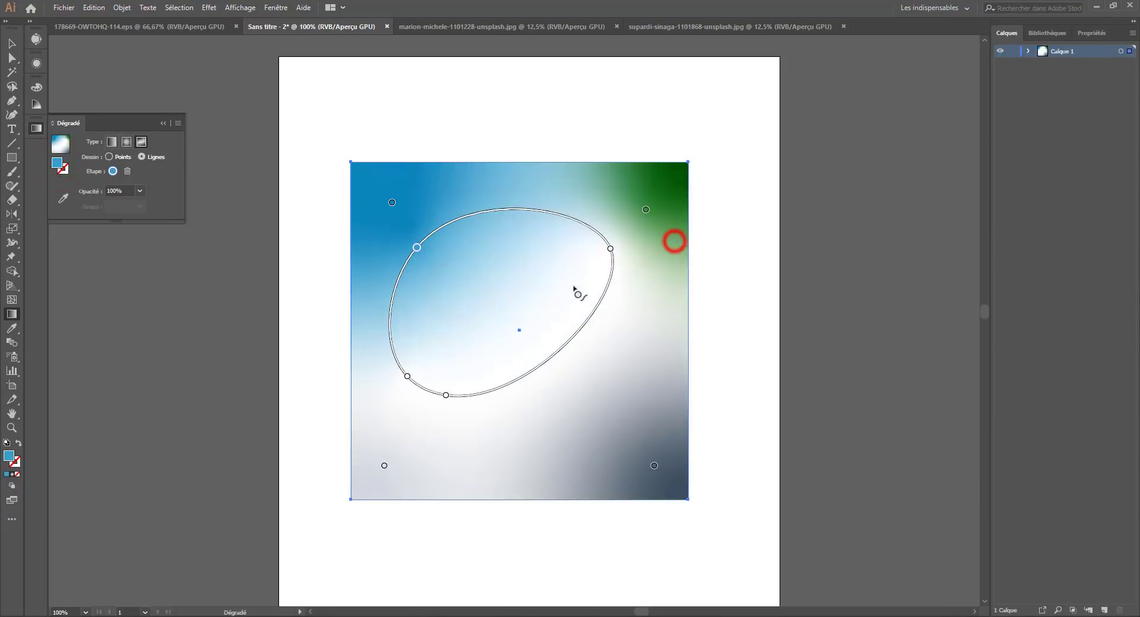
# Step: Recolour the gradient line's upper-right point light blue by lowering its red and green values
pyautogui.doubleClick(610, 248)
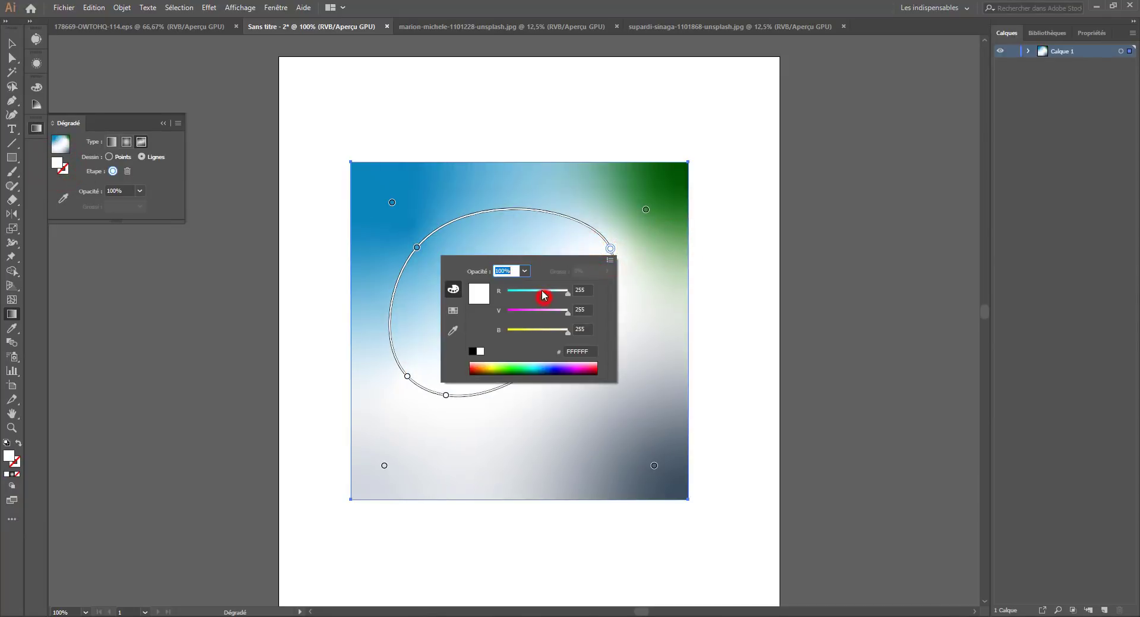
pyautogui.moveTo(542, 293); pyautogui.dragTo(526, 293)
pyautogui.click(546, 312)
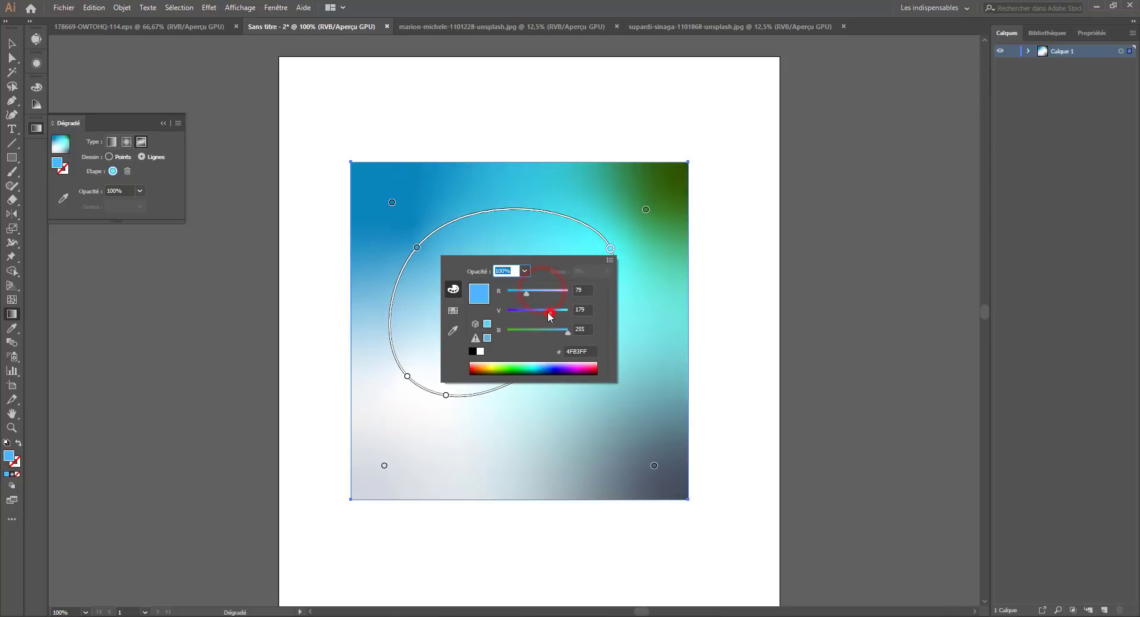
pyautogui.click(608, 250)
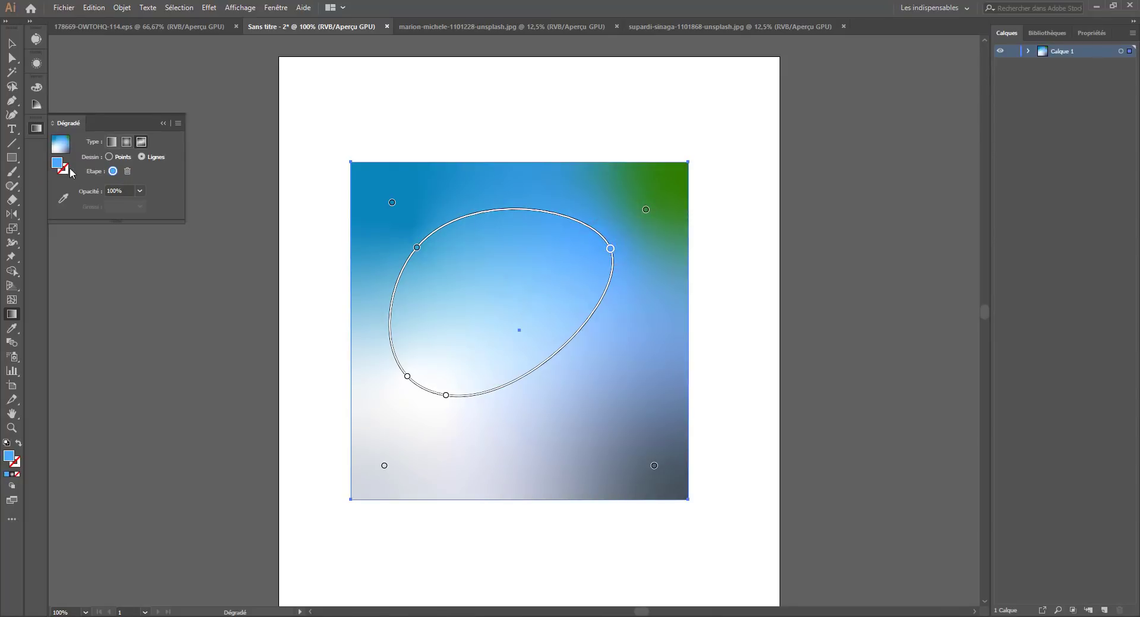
# Step: Recolour the gradient line's lower-left point pink, FF72AB
pyautogui.doubleClick(408, 377)
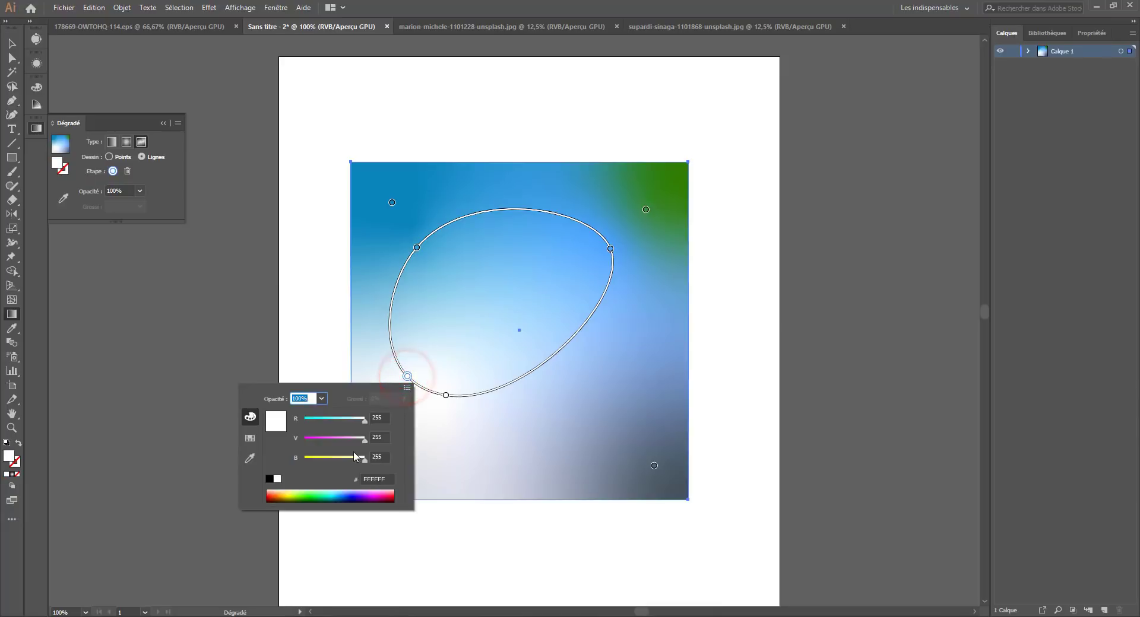
pyautogui.click(331, 440)
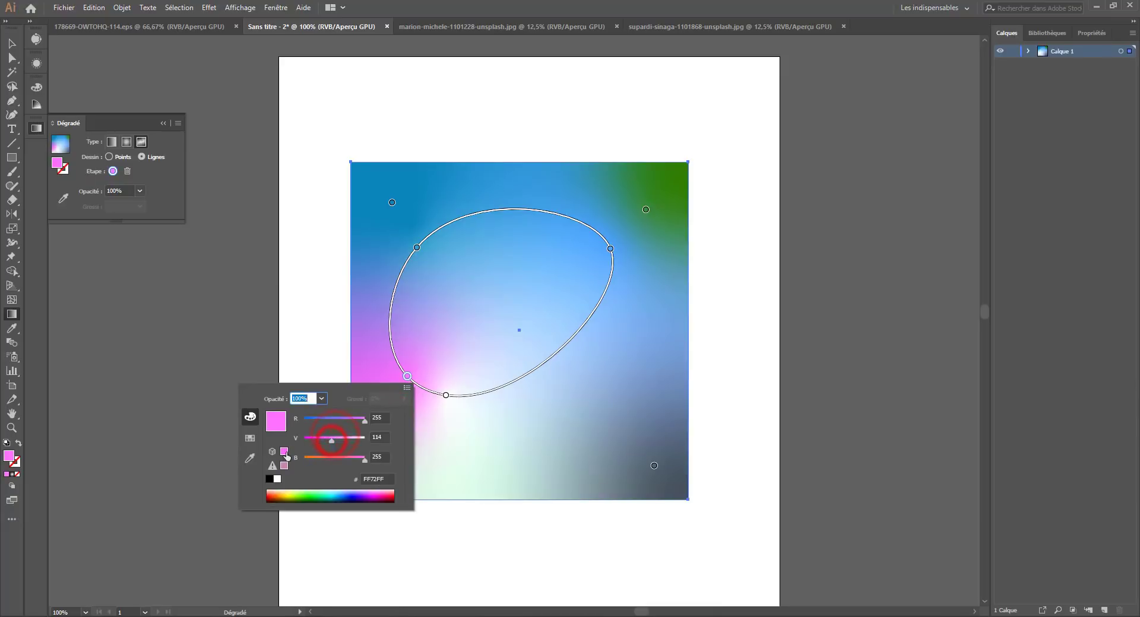
pyautogui.click(344, 457)
pyautogui.click(446, 395)
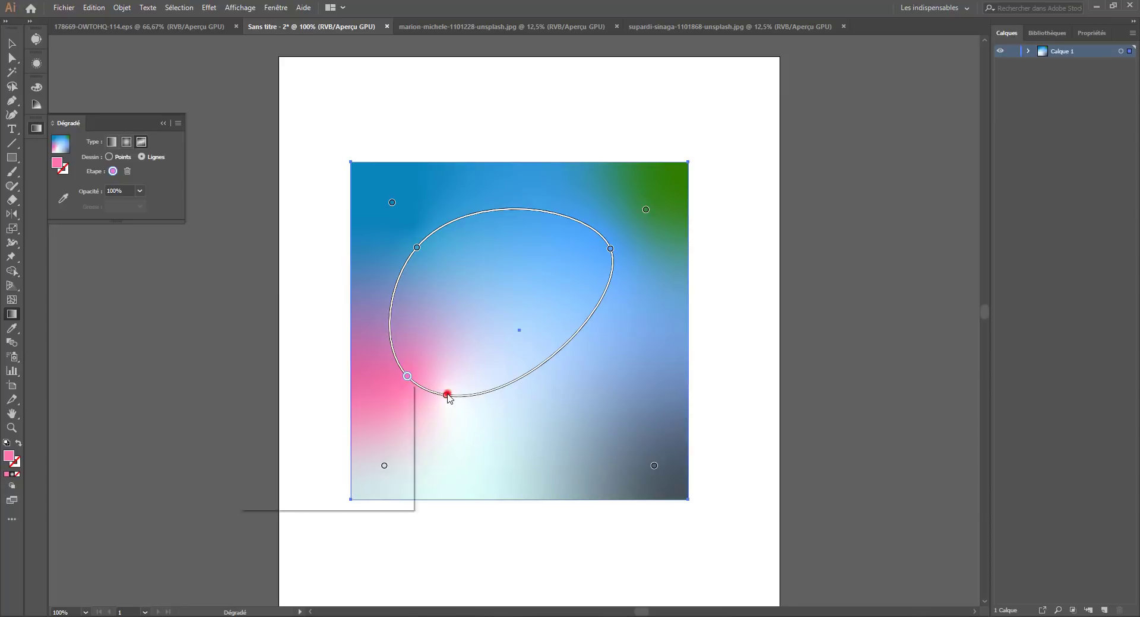
pyautogui.doubleClick(407, 377)
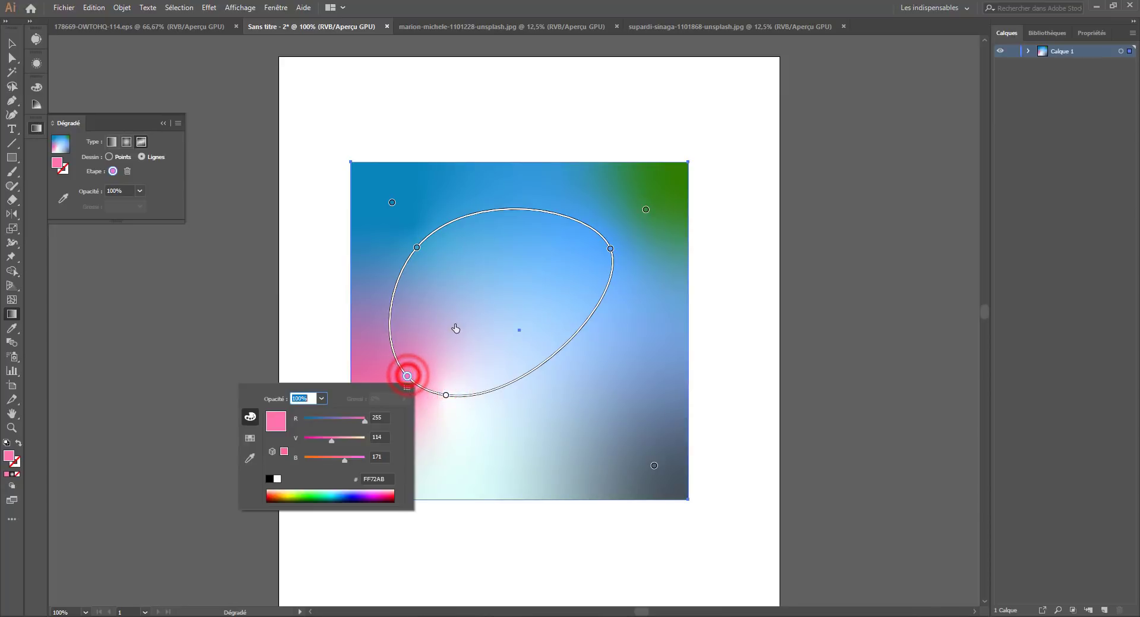
pyautogui.click(408, 378)
# Step: Reshape the gradient line by moving the pink point inward and the white point down and to the right
pyautogui.moveTo(408, 378); pyautogui.dragTo(478, 301)
pyautogui.moveTo(446, 395); pyautogui.dragTo(537, 438)
# Step: Try adding extra white points inside the gradient line and on its right side, removing each of them again
pyautogui.click(518, 331)
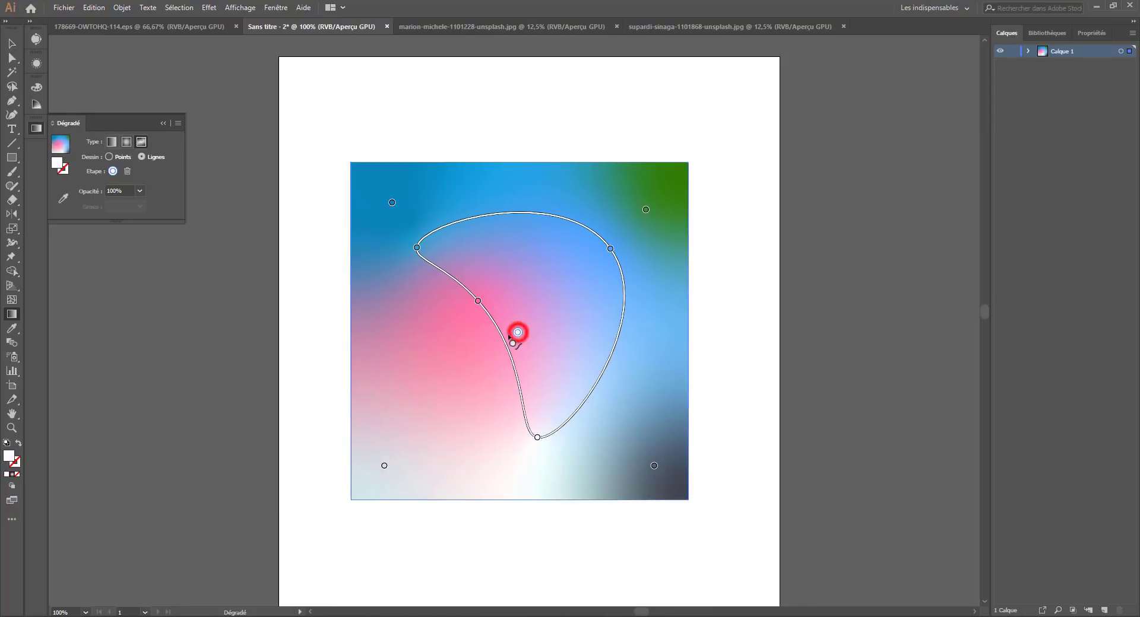
pyautogui.hotkey('ctrl', 'z')
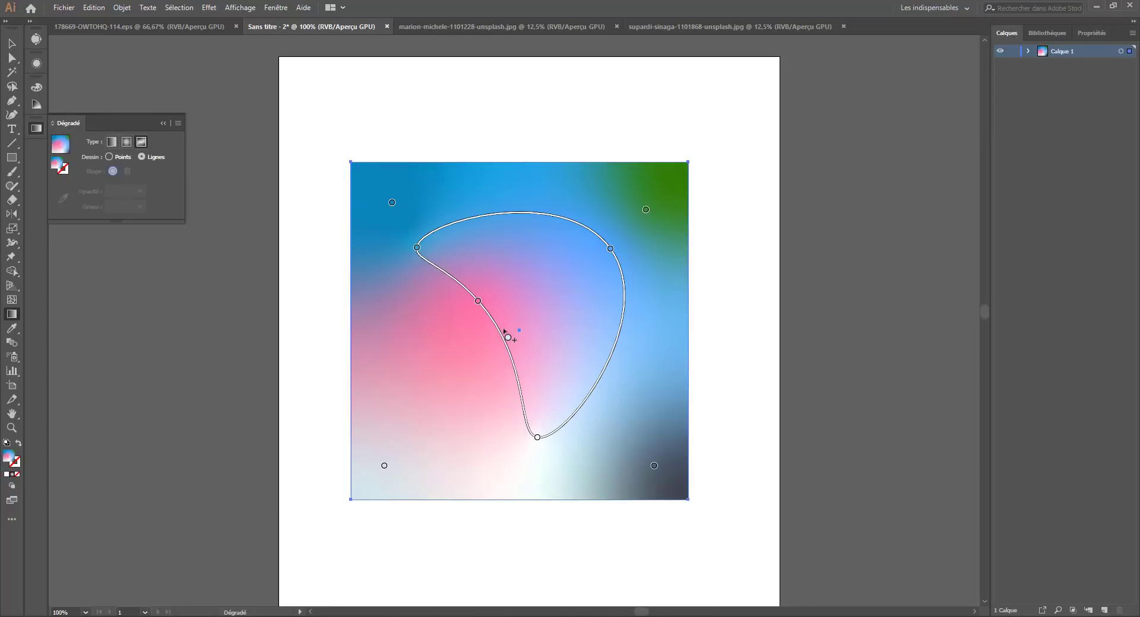
pyautogui.click(502, 342)
pyautogui.hotkey('ctrl', 'z')
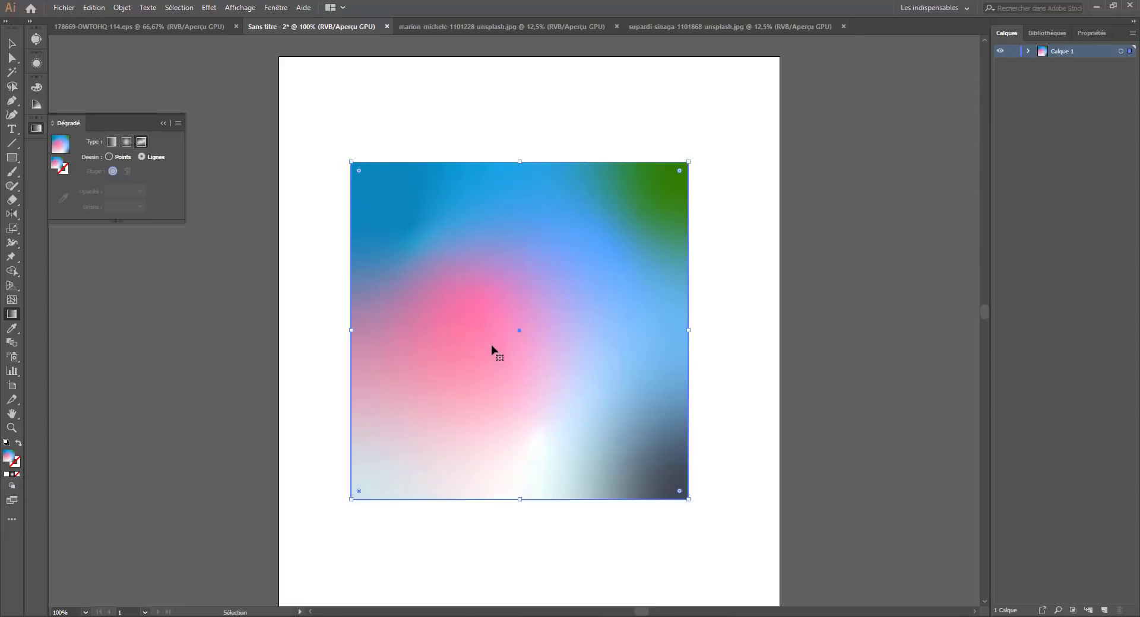
pyautogui.click(621, 327)
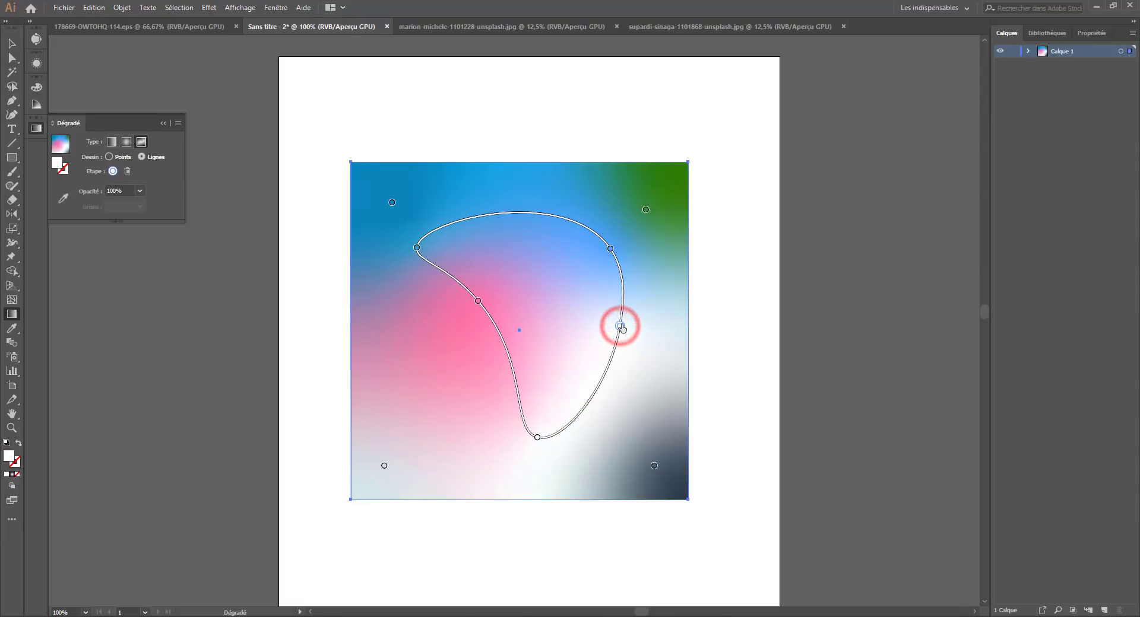
pyautogui.moveTo(622, 324); pyautogui.dragTo(269, 309)
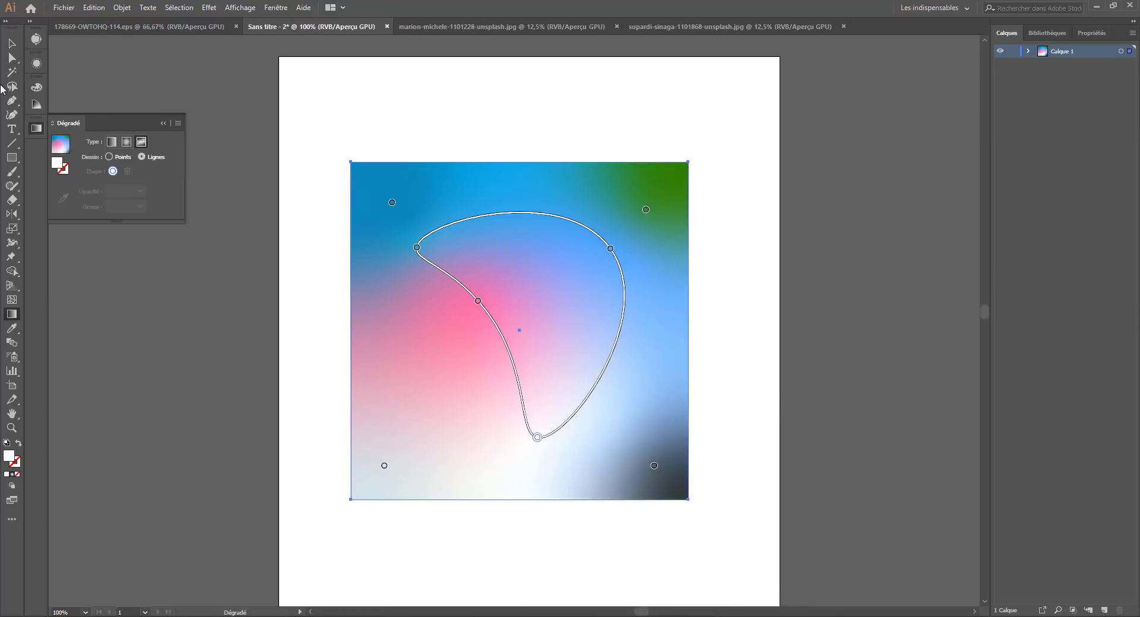
# Step: Leave gradient editing, deselect the square and move it up and slightly right on the artboard
pyautogui.click(11, 44)
pyautogui.click(225, 120)
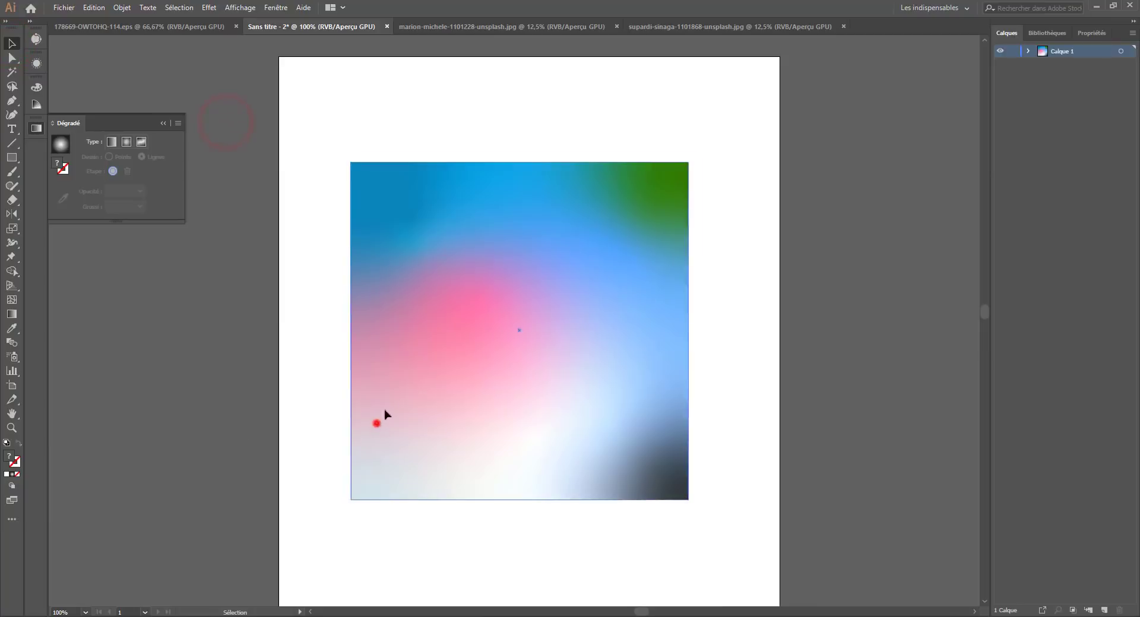
pyautogui.moveTo(385, 411); pyautogui.dragTo(412, 376)
pyautogui.click(412, 361)
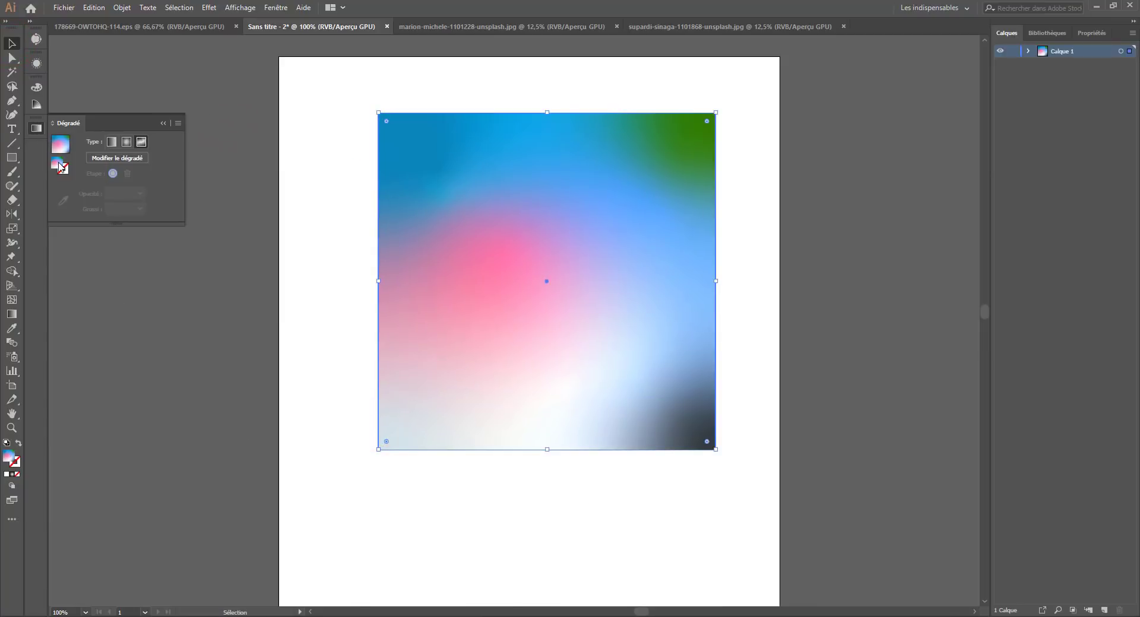
# Step: Reopen the square's gradient for editing and move the pink point outward toward the lower-left corner
pyautogui.click(128, 159)
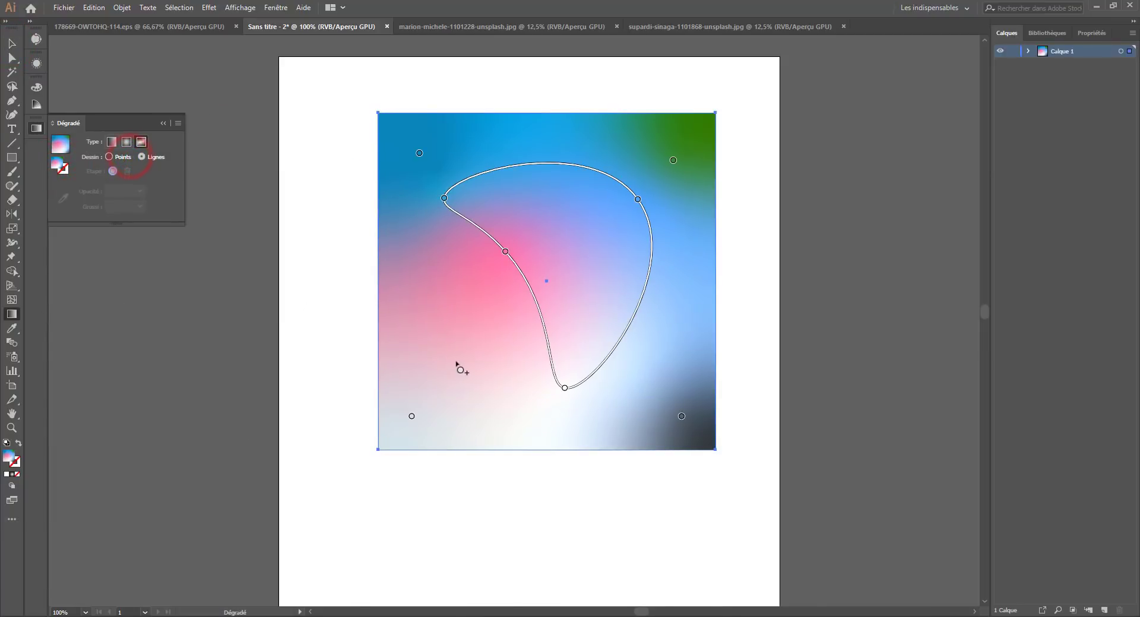
pyautogui.moveTo(505, 251); pyautogui.dragTo(442, 356)
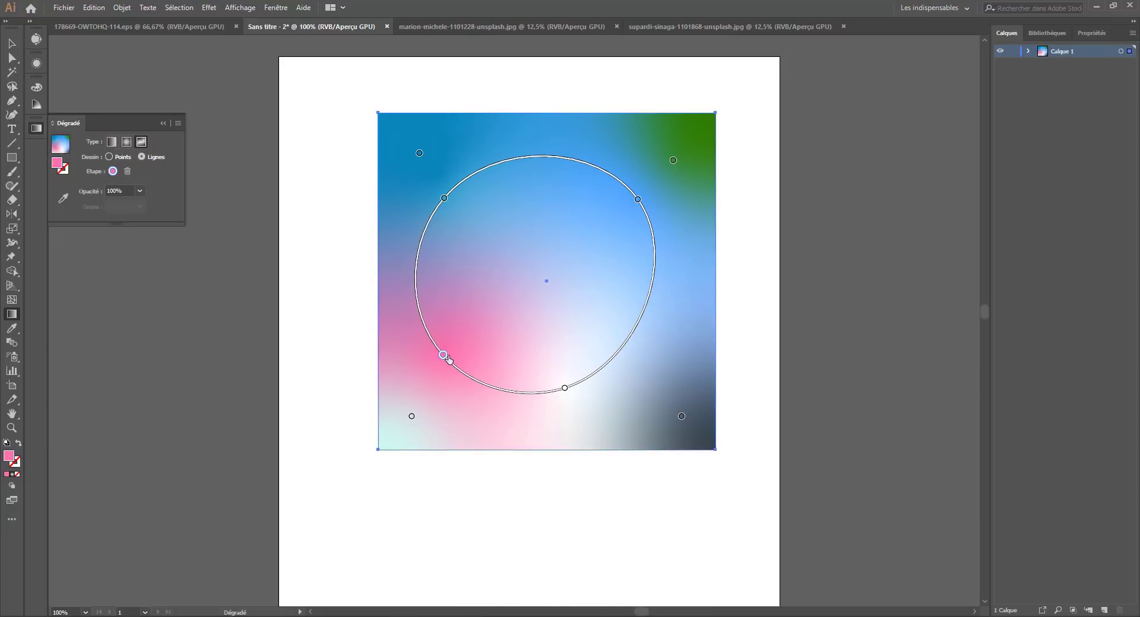
# Step: Switch to points, add a white colour point near the square's centre and increase its spread to 100%
pyautogui.click(109, 157)
pyautogui.click(534, 267)
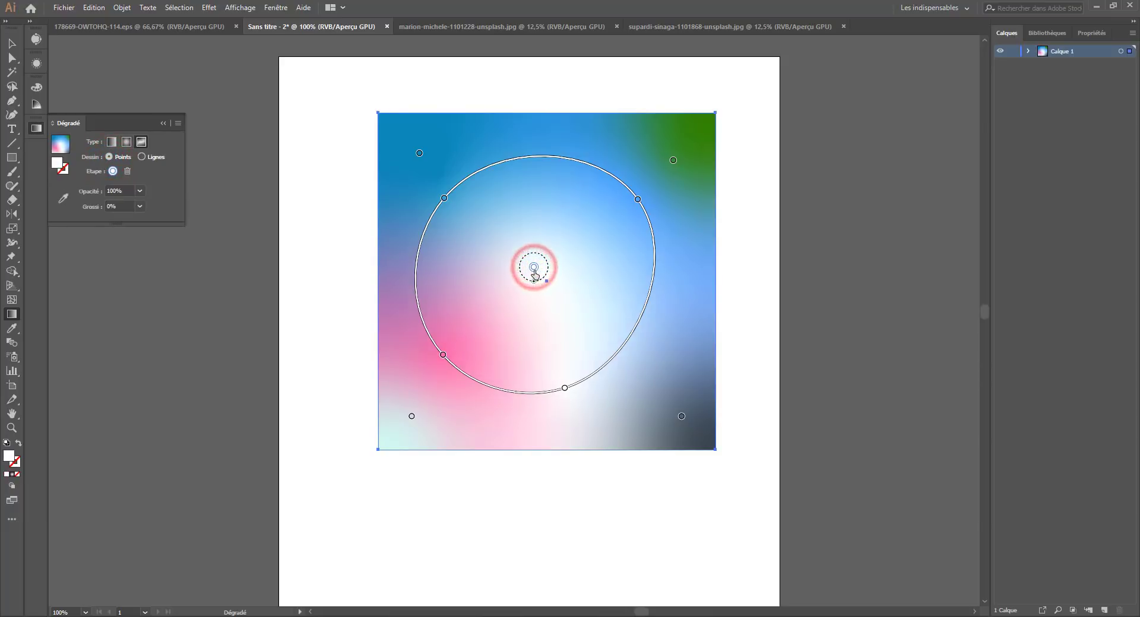
pyautogui.click(537, 282)
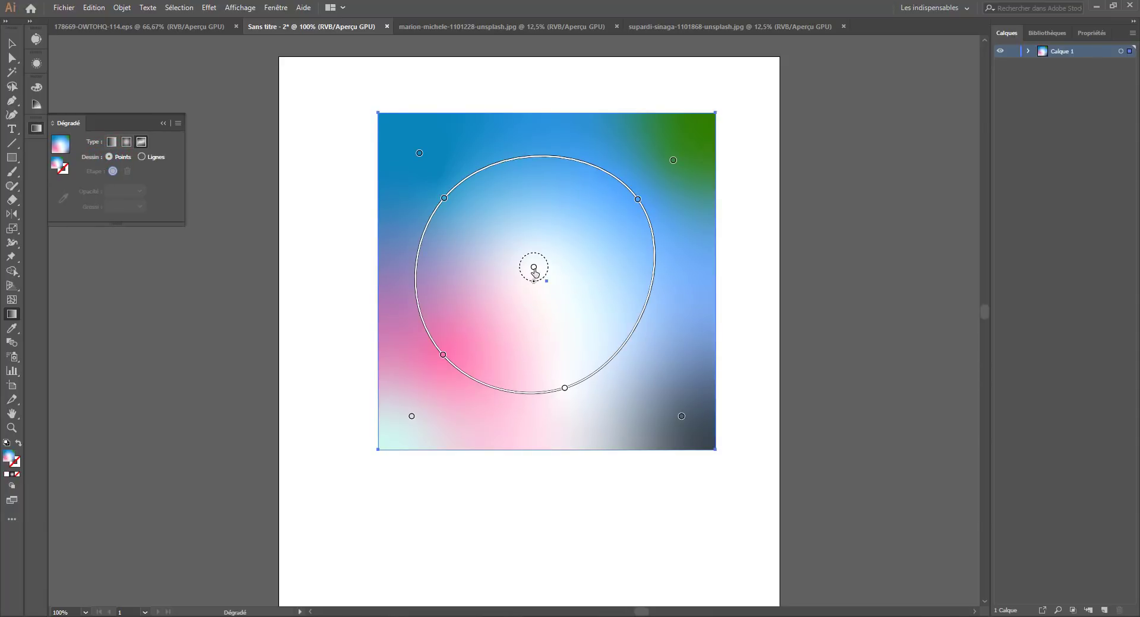
pyautogui.moveTo(535, 280); pyautogui.dragTo(550, 357)
# Step: Leave gradient editing, then select the gradient square and delete it
pyautogui.click(10, 42)
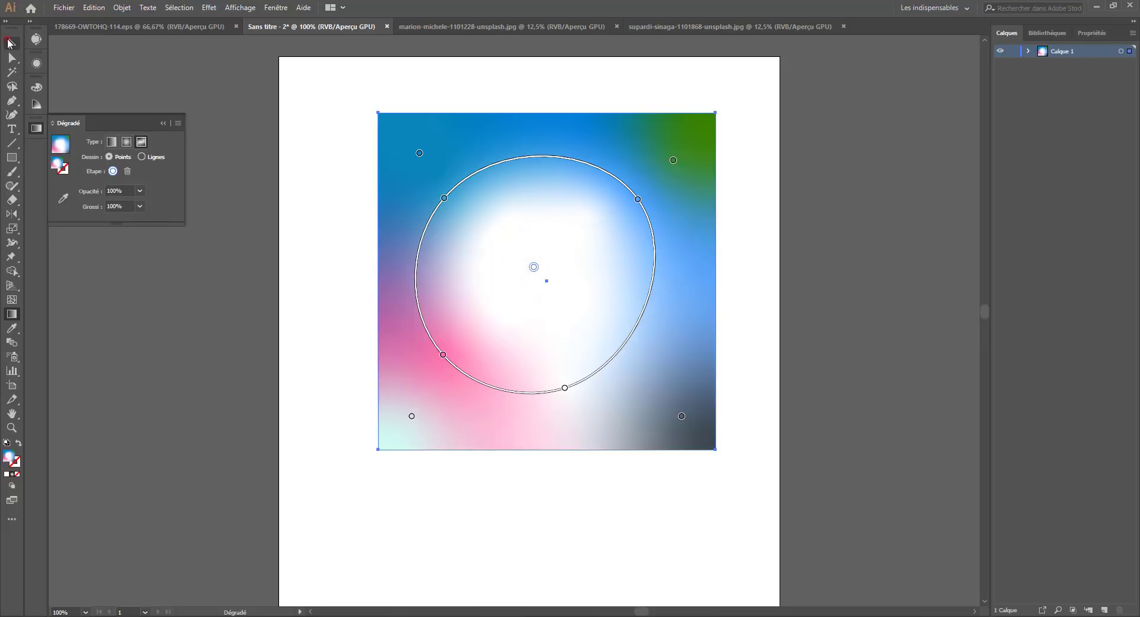
pyautogui.click(253, 127)
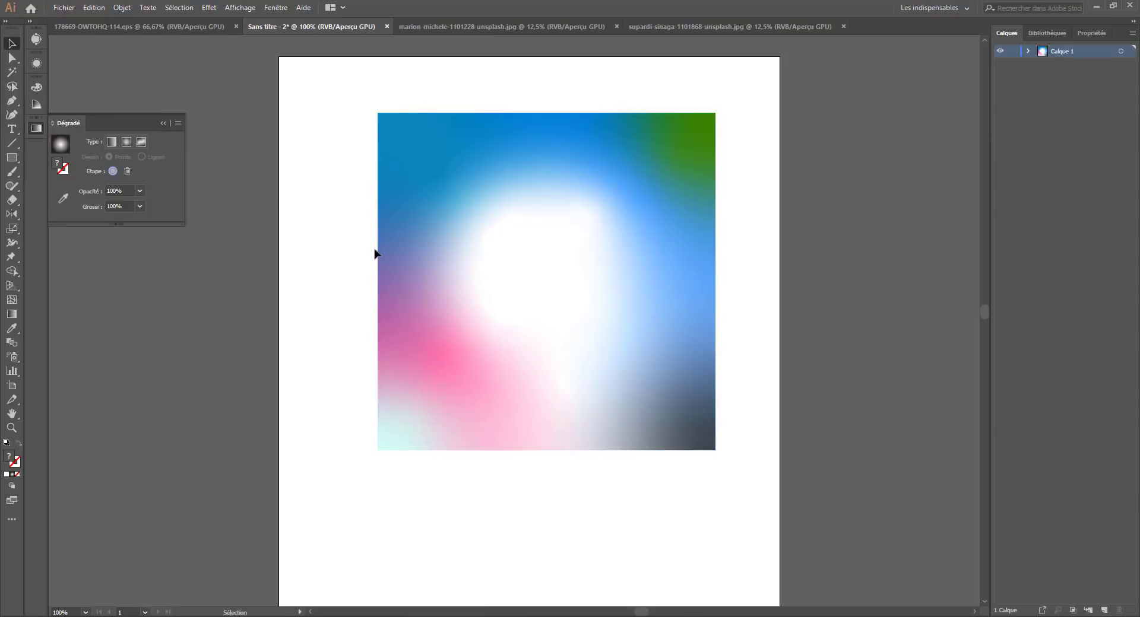
pyautogui.click(430, 248)
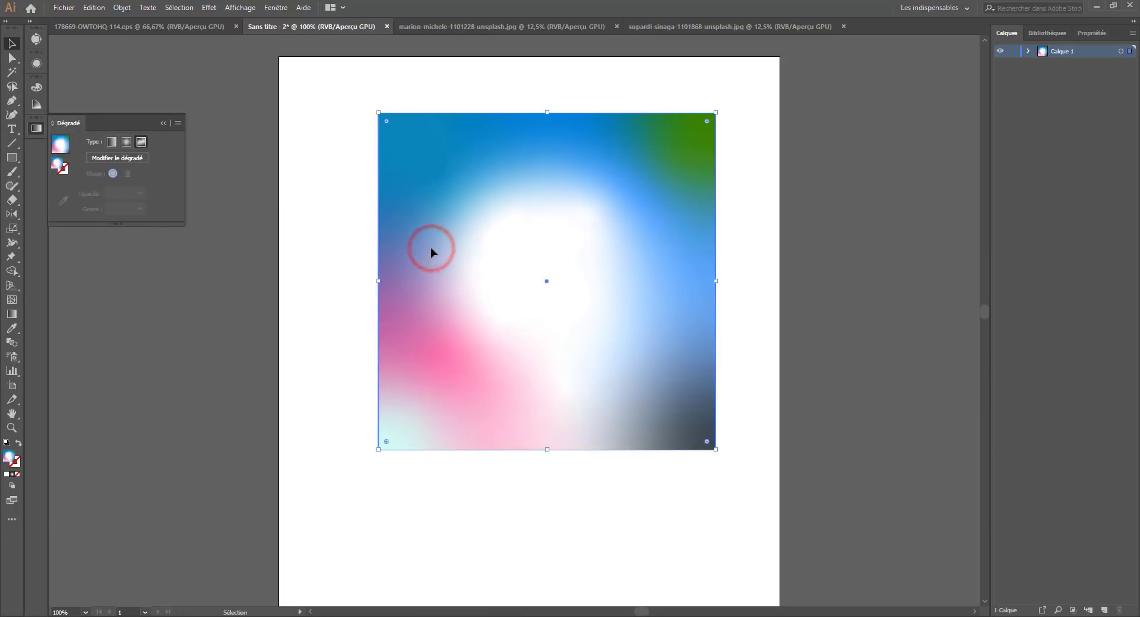
pyautogui.press('Delete')
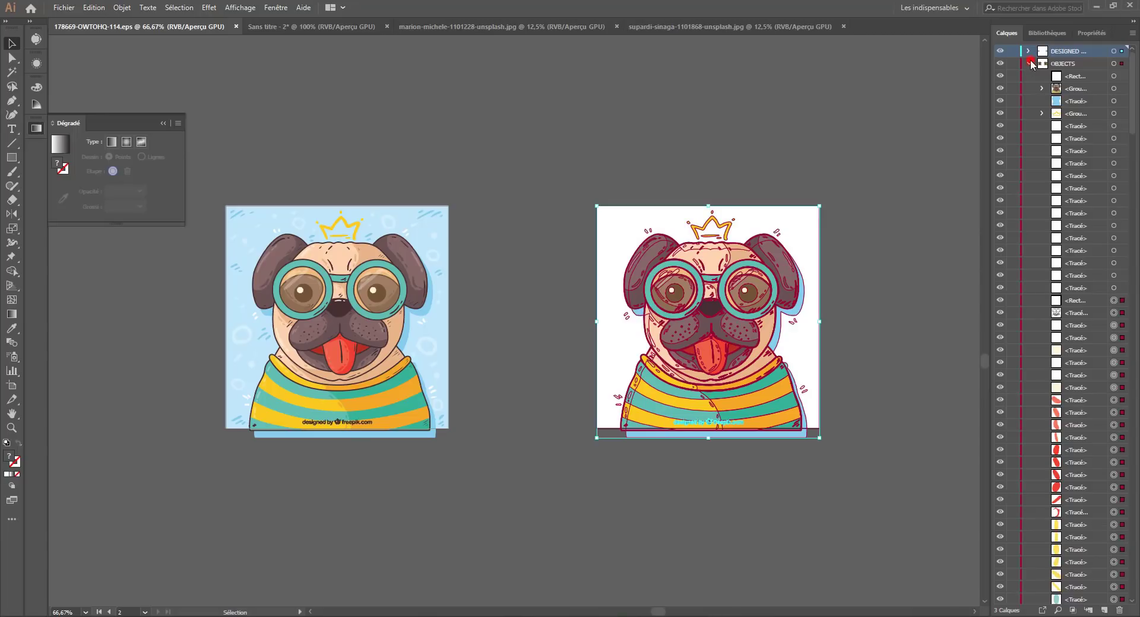
# Step: Collapse the OBJECTS layer in the pug document and replace the gradient settings with the object properties
pyautogui.click(1030, 63)
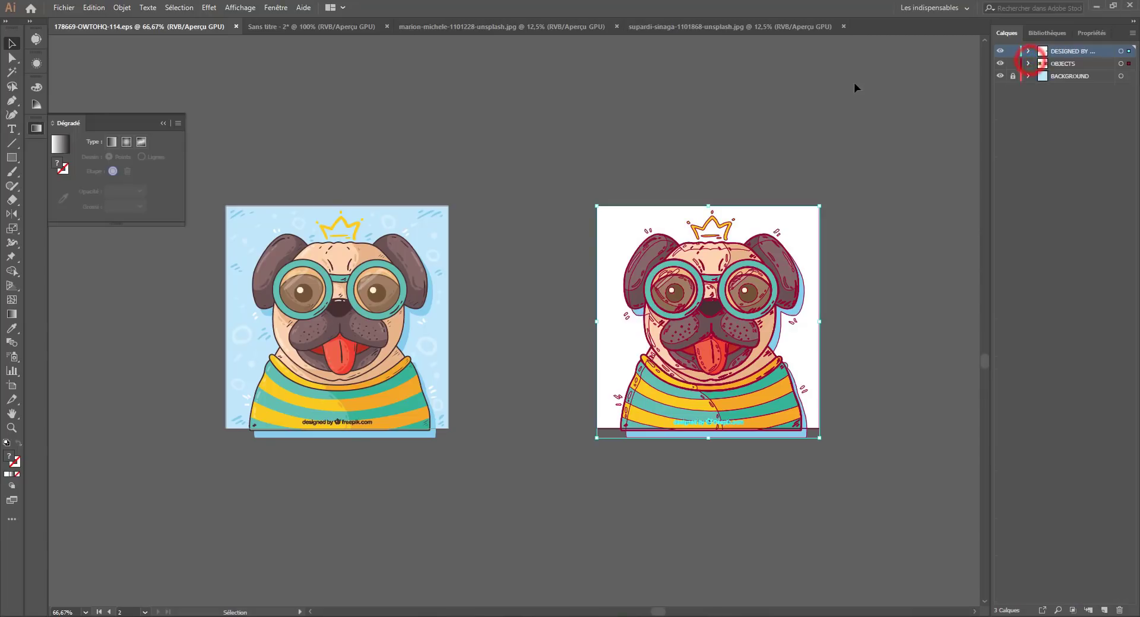
pyautogui.click(1085, 32)
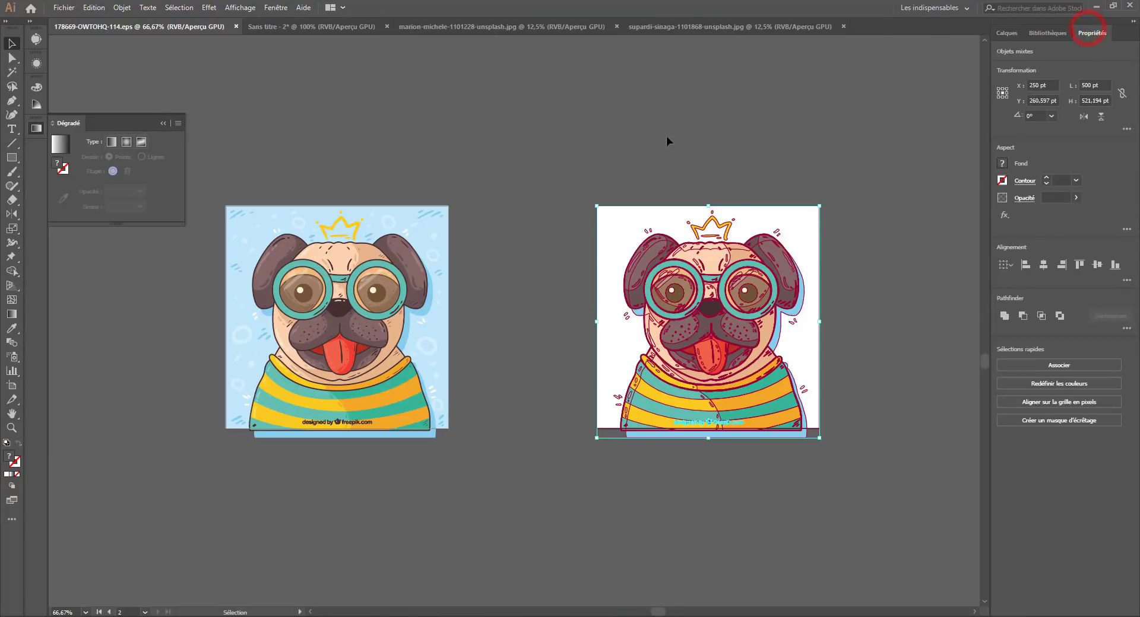
pyautogui.click(36, 127)
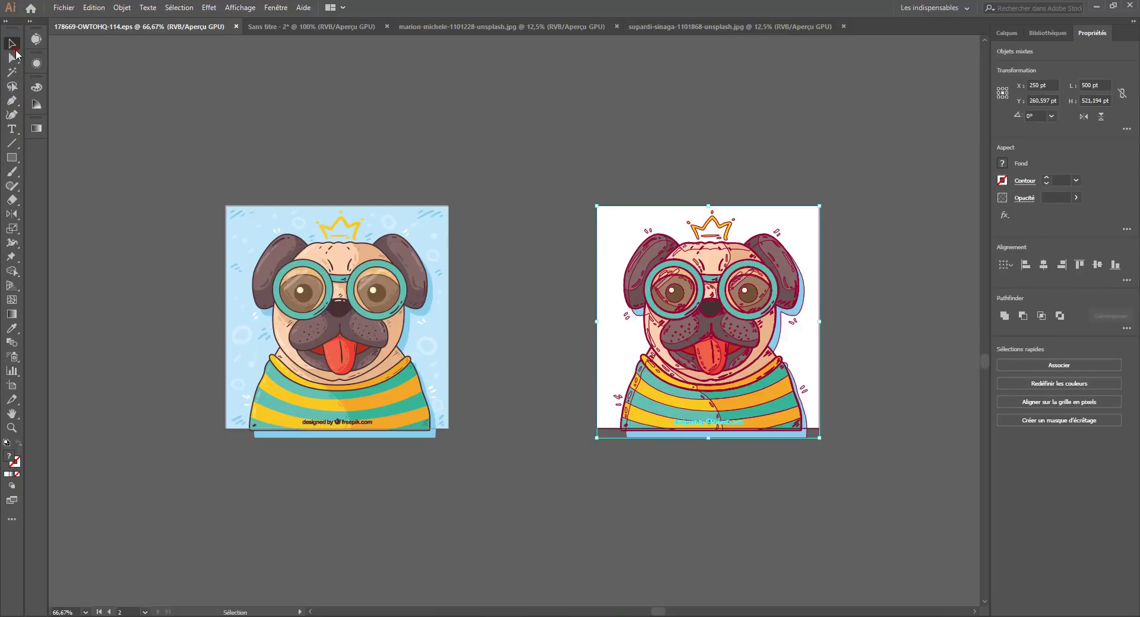
# Step: Deselect the pug artwork on the white artboard
pyautogui.click(266, 128)
pyautogui.moveTo(665, 189); pyautogui.dragTo(582, 188)
pyautogui.moveTo(674, 171); pyautogui.dragTo(297, 327)
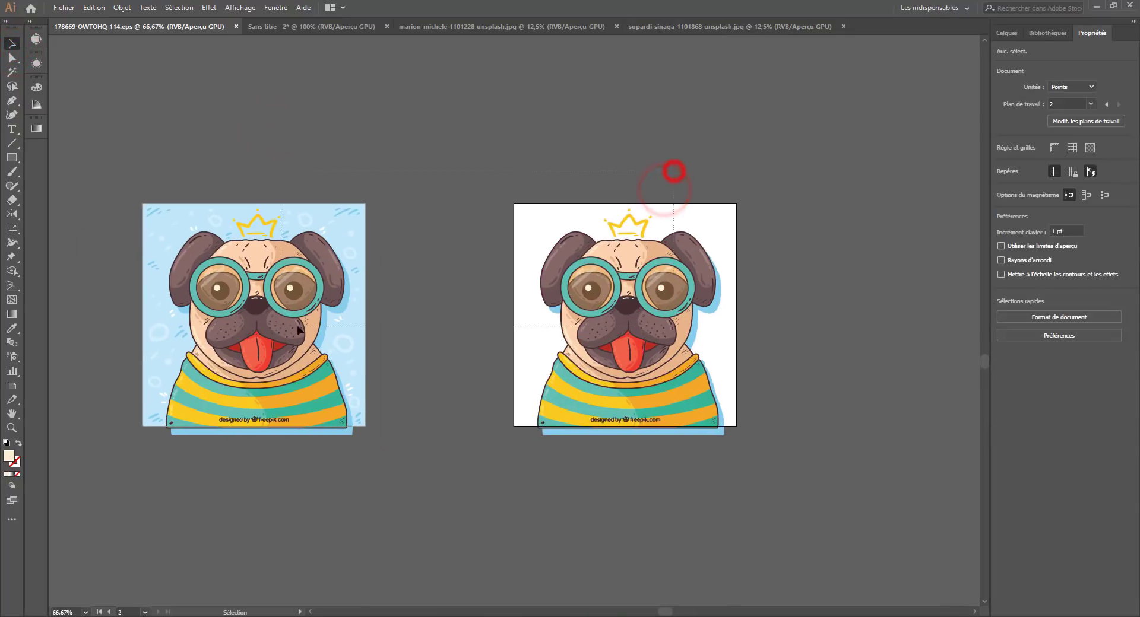
# Step: Select the yellow stripes of the sweater on the white artboard and fill them with dark navy blue
pyautogui.click(620, 386)
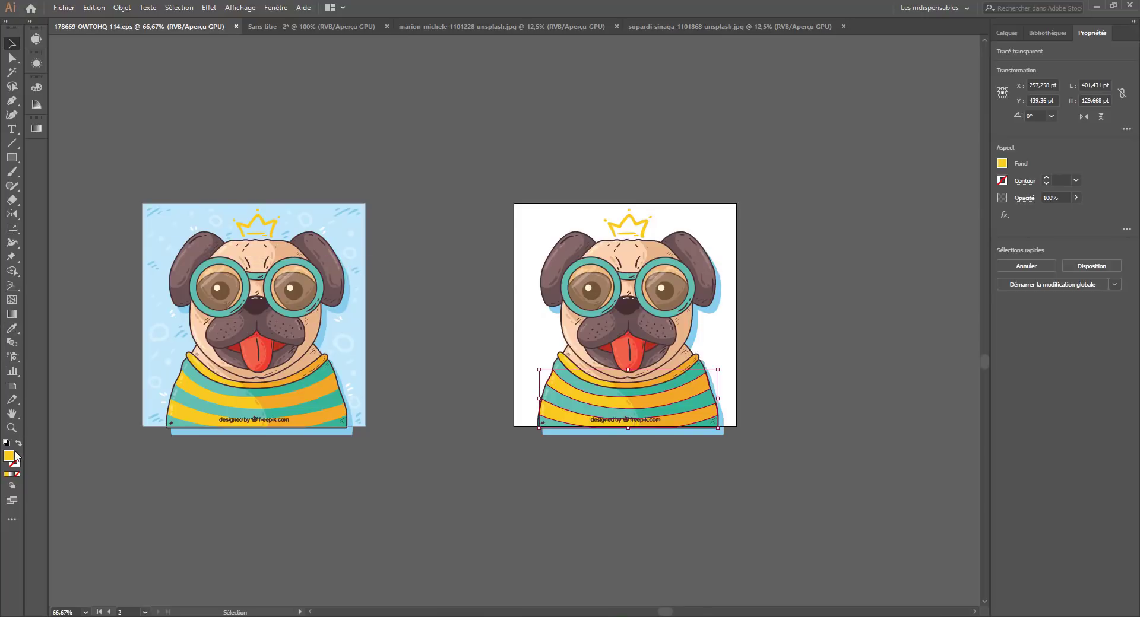
pyautogui.doubleClick(9, 457)
pyautogui.click(528, 338)
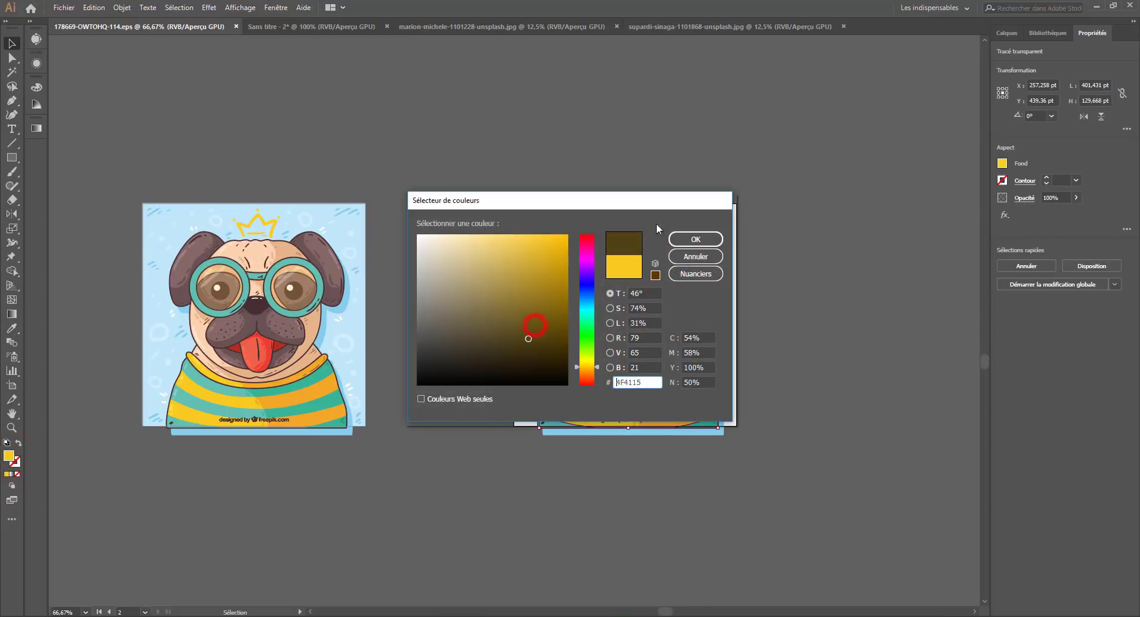
pyautogui.click(589, 287)
pyautogui.click(692, 239)
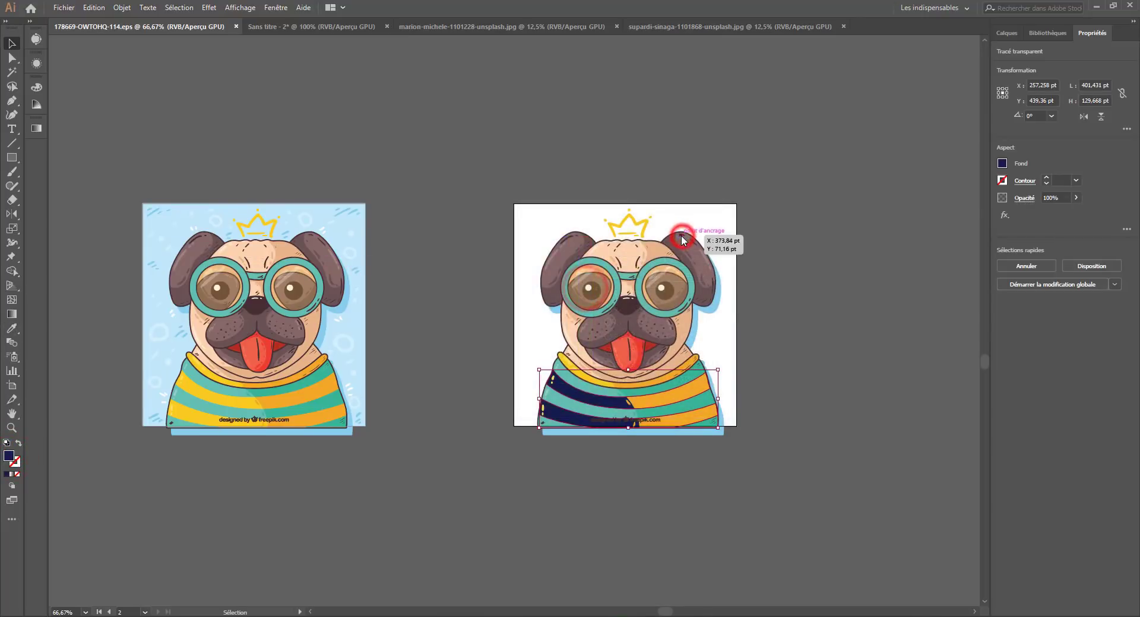
# Step: Apply the navy fill of the recoloured stripes to the sweater's orange stripes with the Eyedropper, then deselect
pyautogui.click(652, 405)
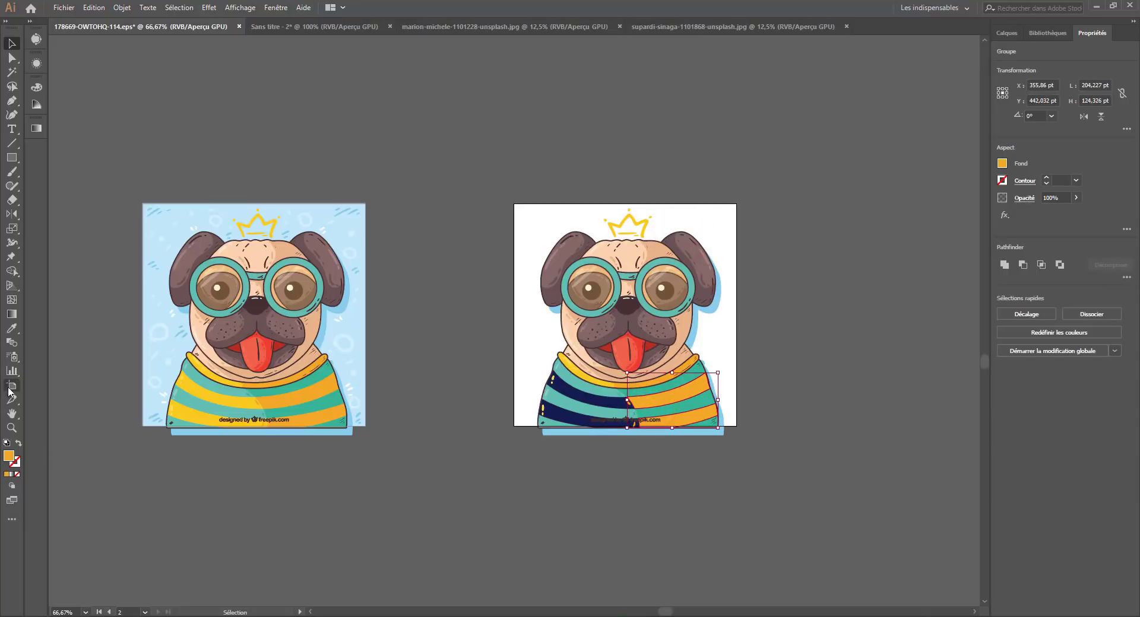
pyautogui.click(12, 328)
pyautogui.click(561, 395)
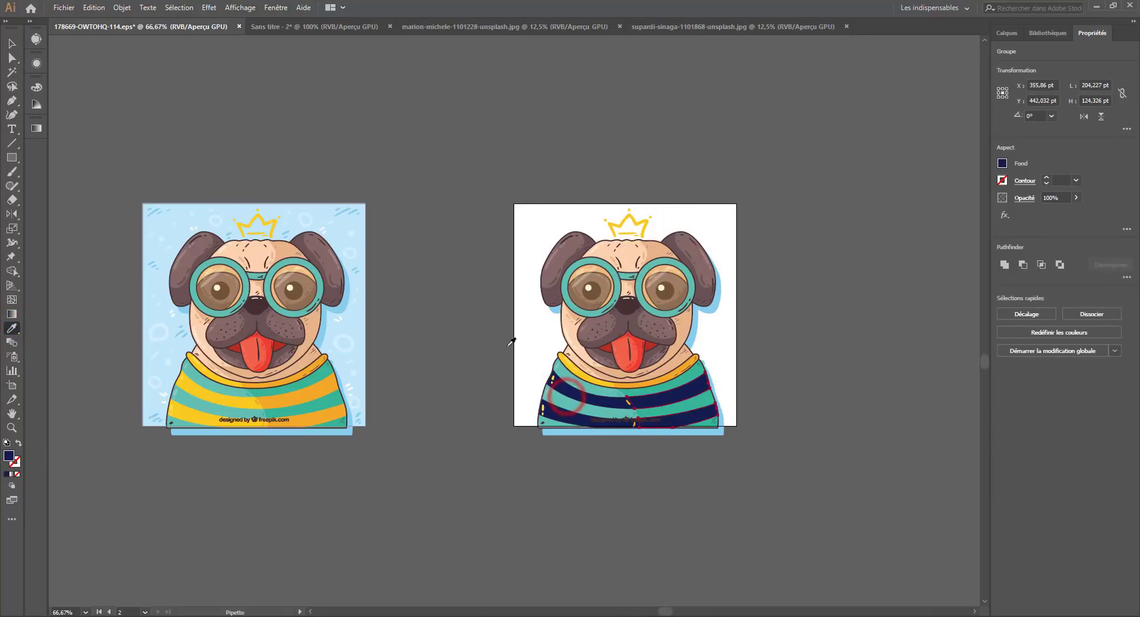
pyautogui.click(9, 44)
pyautogui.click(285, 110)
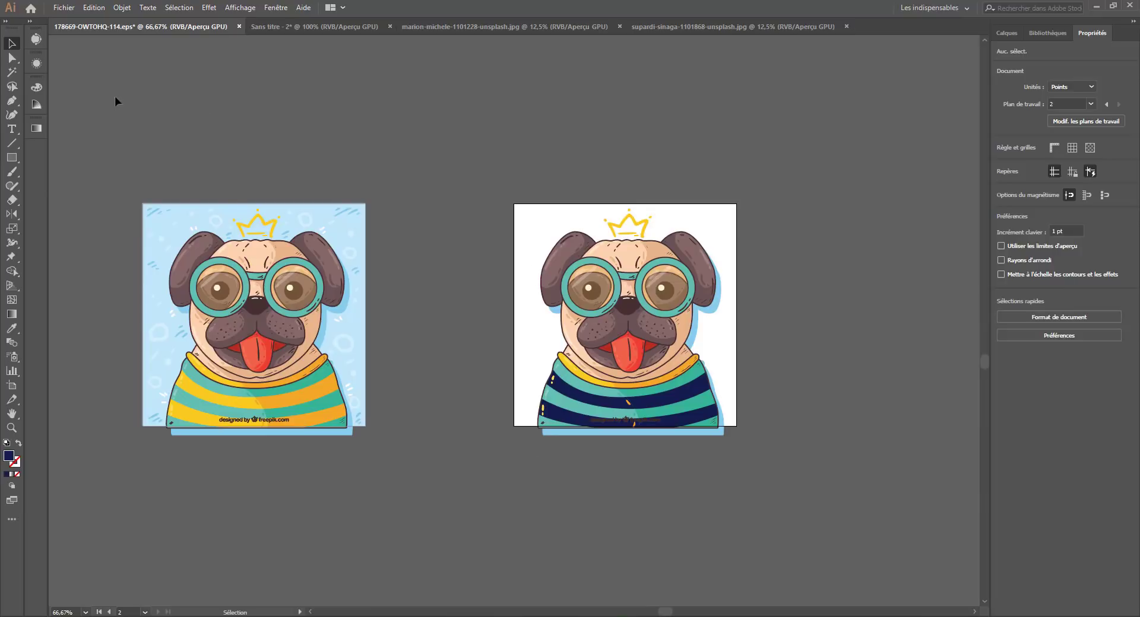
pyautogui.click(11, 57)
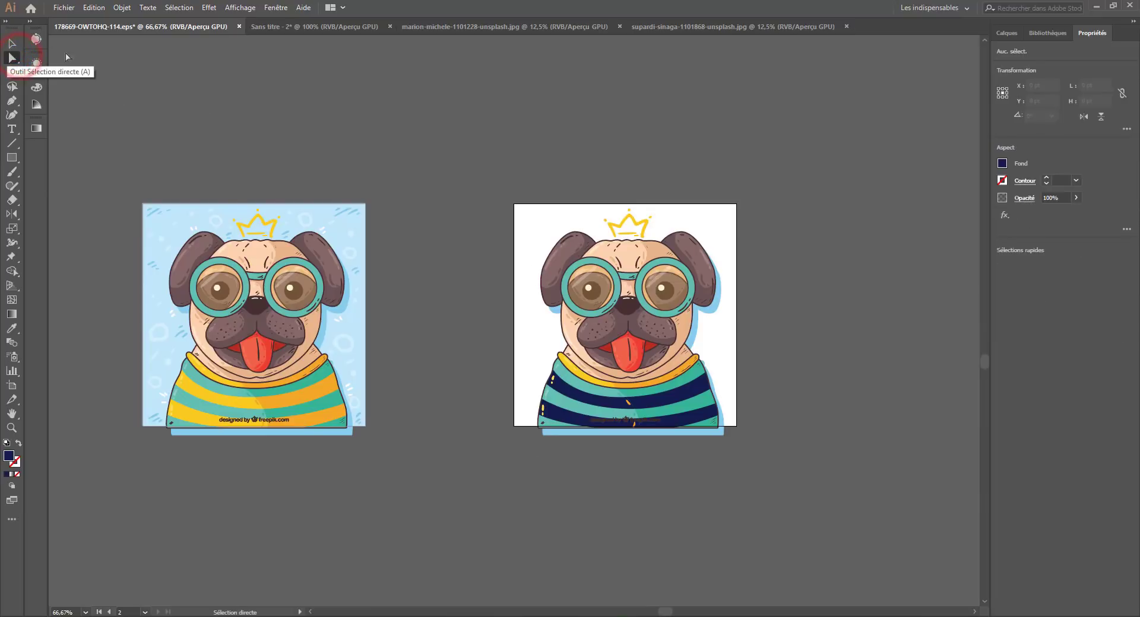
pyautogui.click(626, 215)
pyautogui.click(12, 44)
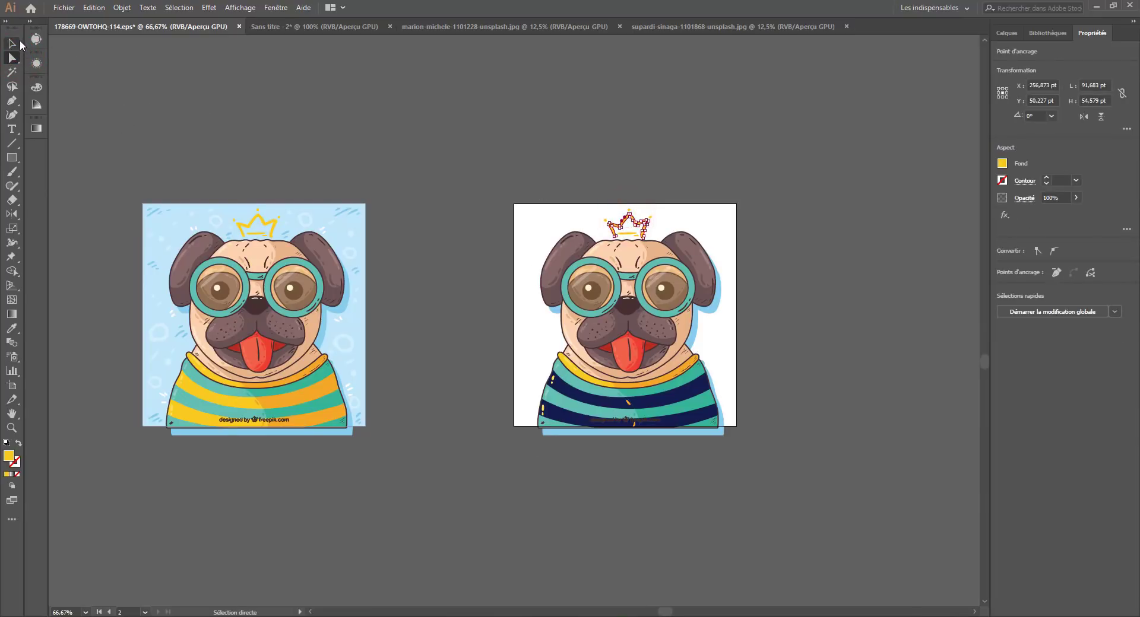
pyautogui.click(297, 86)
# Step: Select the whole crown group on the white artboard and start global editing across all artboards
pyautogui.click(634, 221)
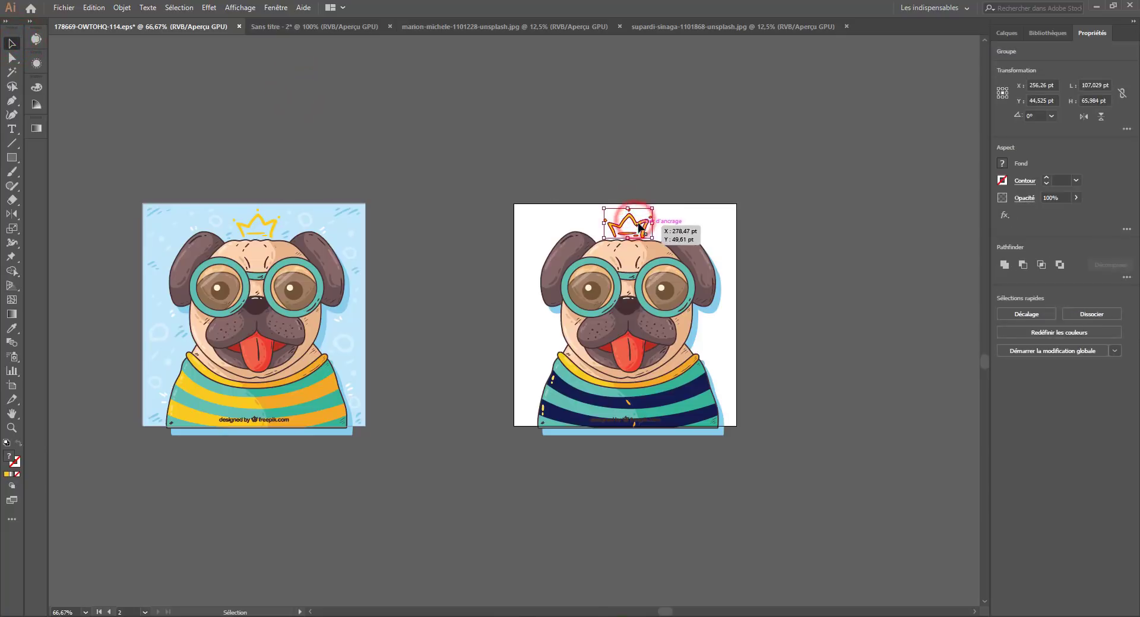
pyautogui.click(1116, 353)
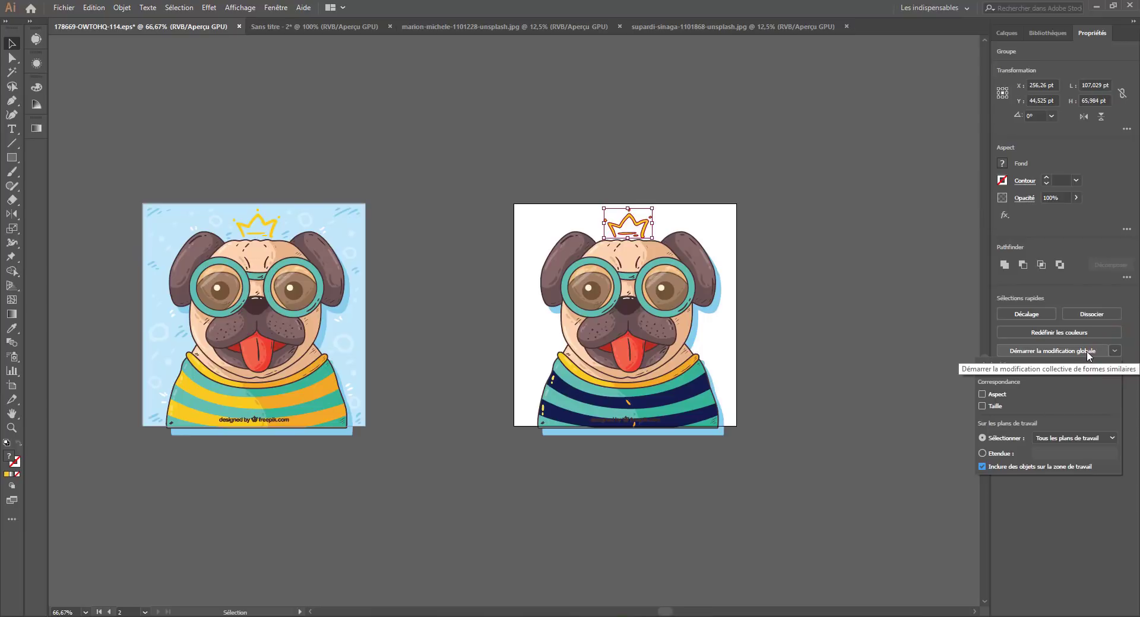
pyautogui.click(1114, 353)
pyautogui.click(1059, 351)
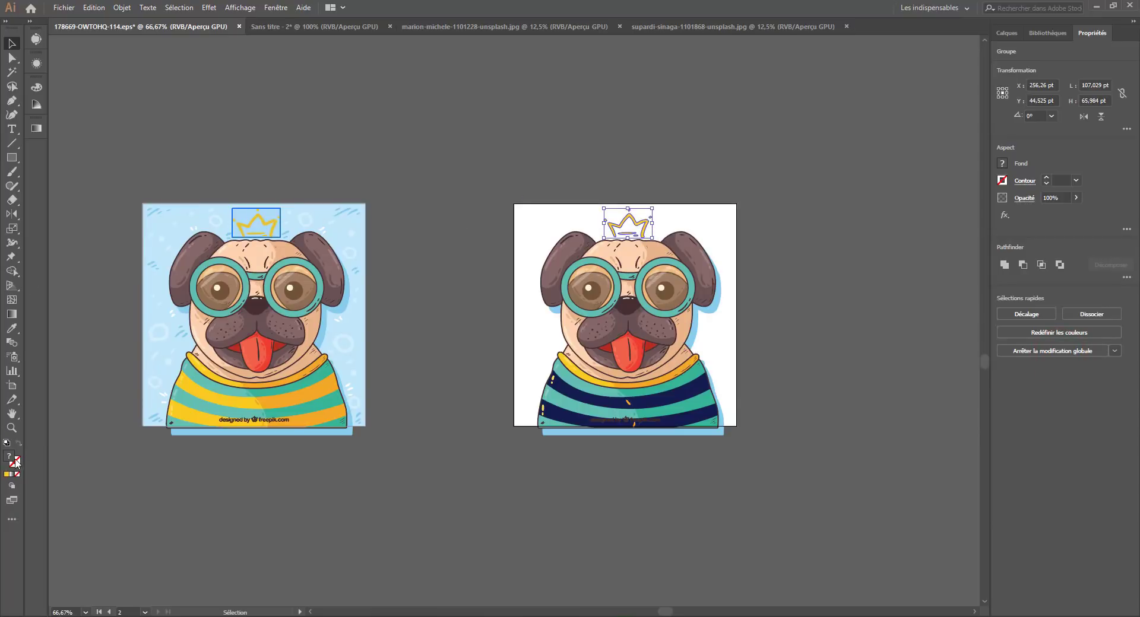
# Step: Try several fill colours on both crowns, settle on purple #9317FF, and deselect them
pyautogui.click(36, 105)
pyautogui.click(37, 89)
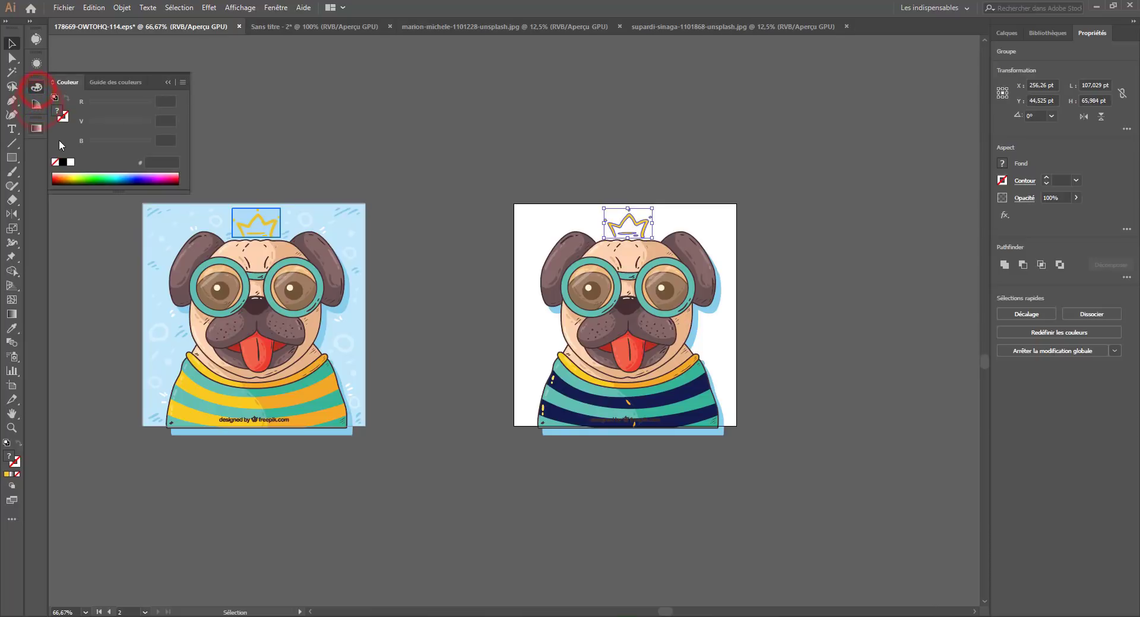
pyautogui.click(100, 176)
pyautogui.click(119, 176)
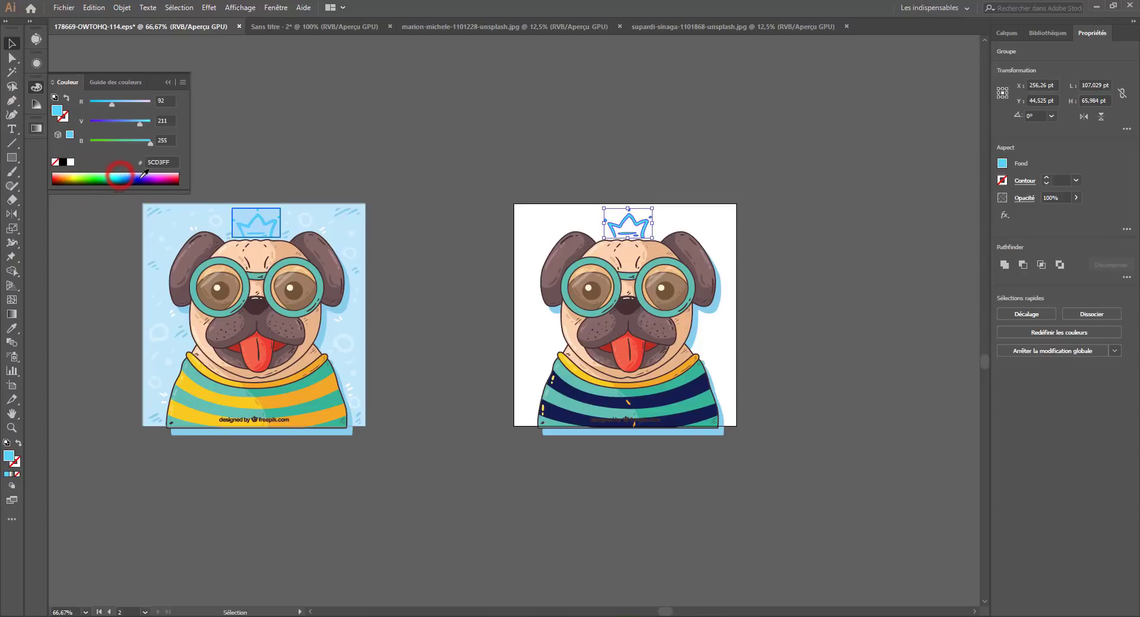
pyautogui.click(141, 178)
pyautogui.click(164, 184)
pyautogui.click(177, 180)
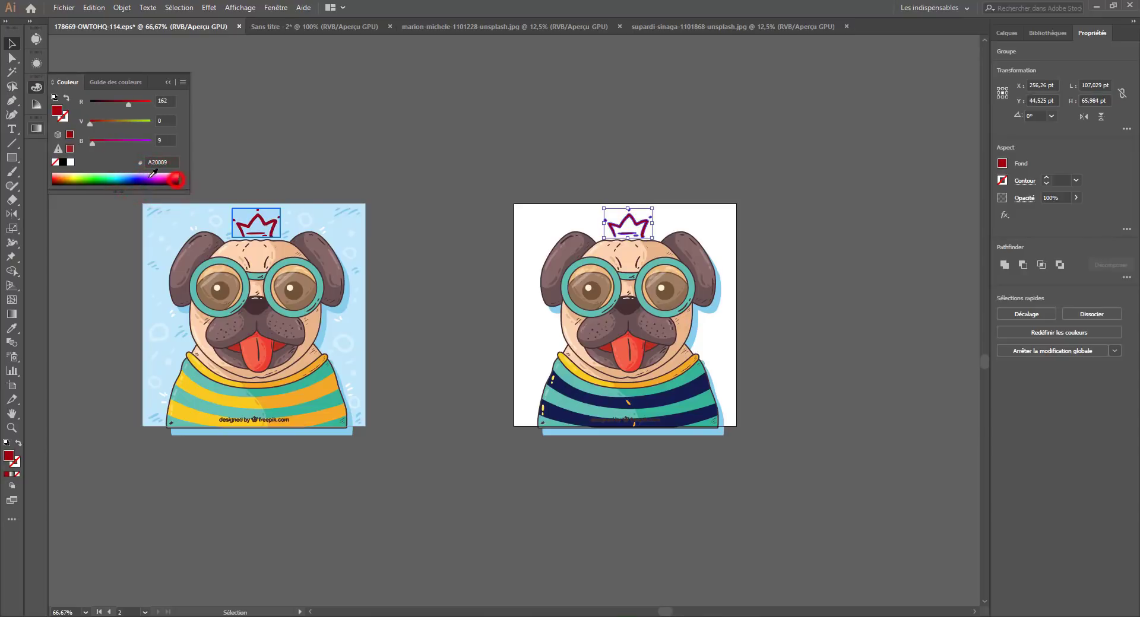
pyautogui.click(152, 177)
pyautogui.click(303, 109)
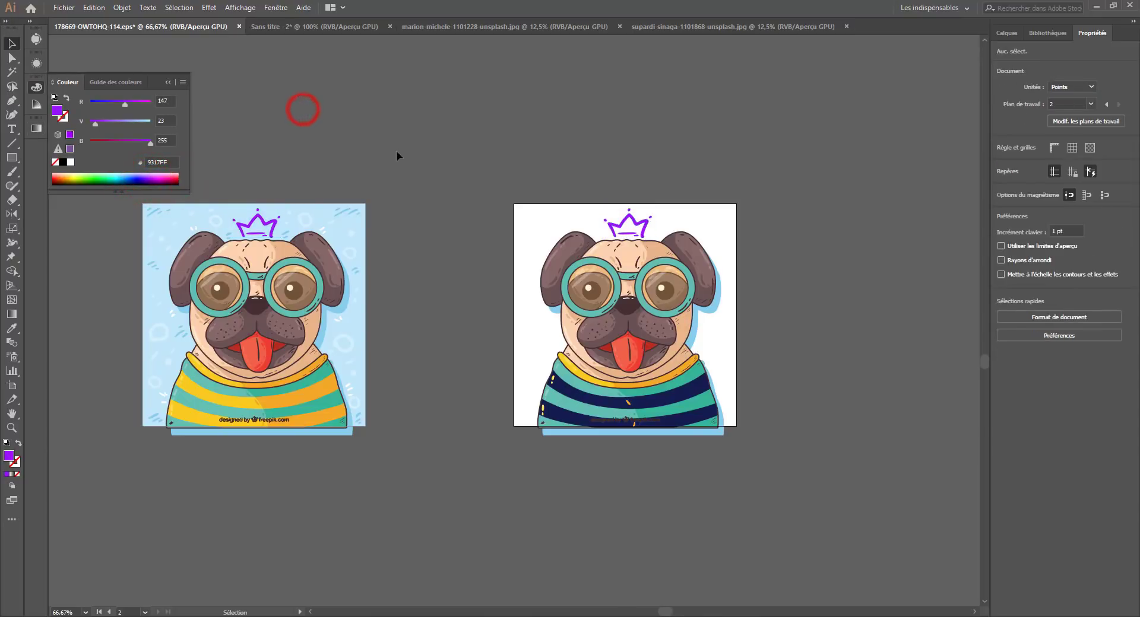
# Step: Select the crown on the white artboard and enable Aspect and Taille matching for global editing, with all artboards as the target
pyautogui.click(619, 218)
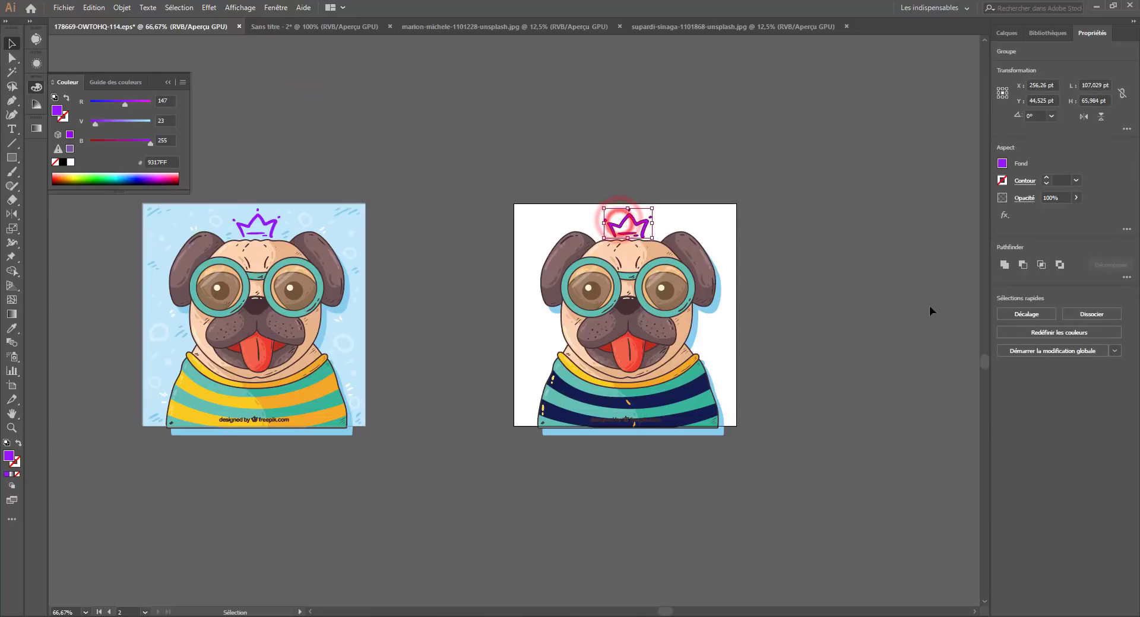
pyautogui.click(1115, 351)
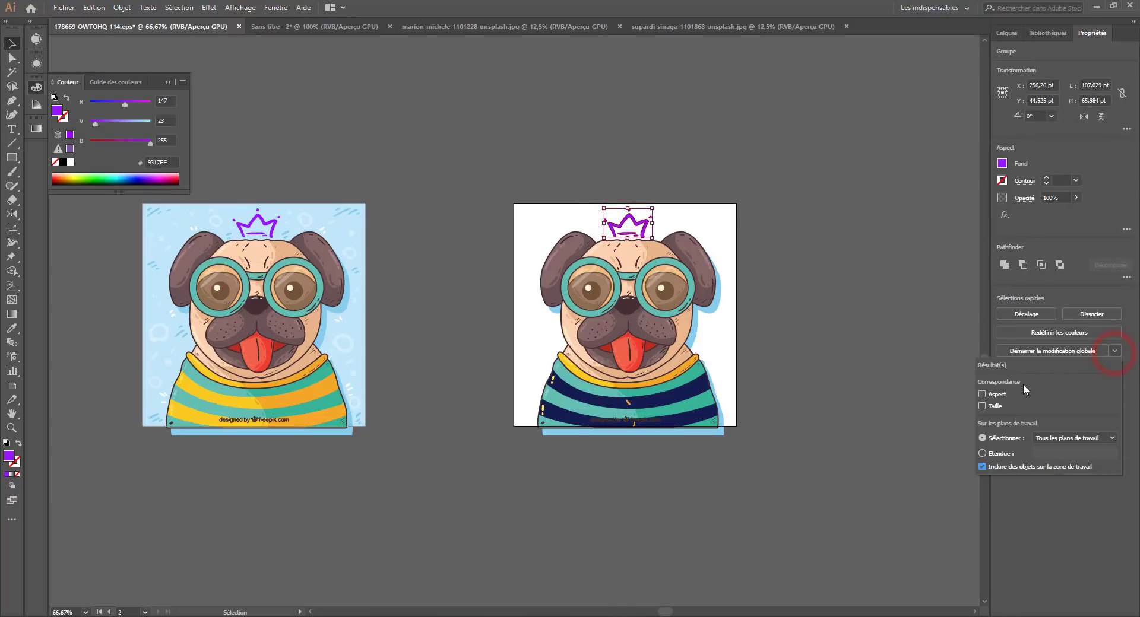
pyautogui.click(983, 407)
pyautogui.click(1047, 440)
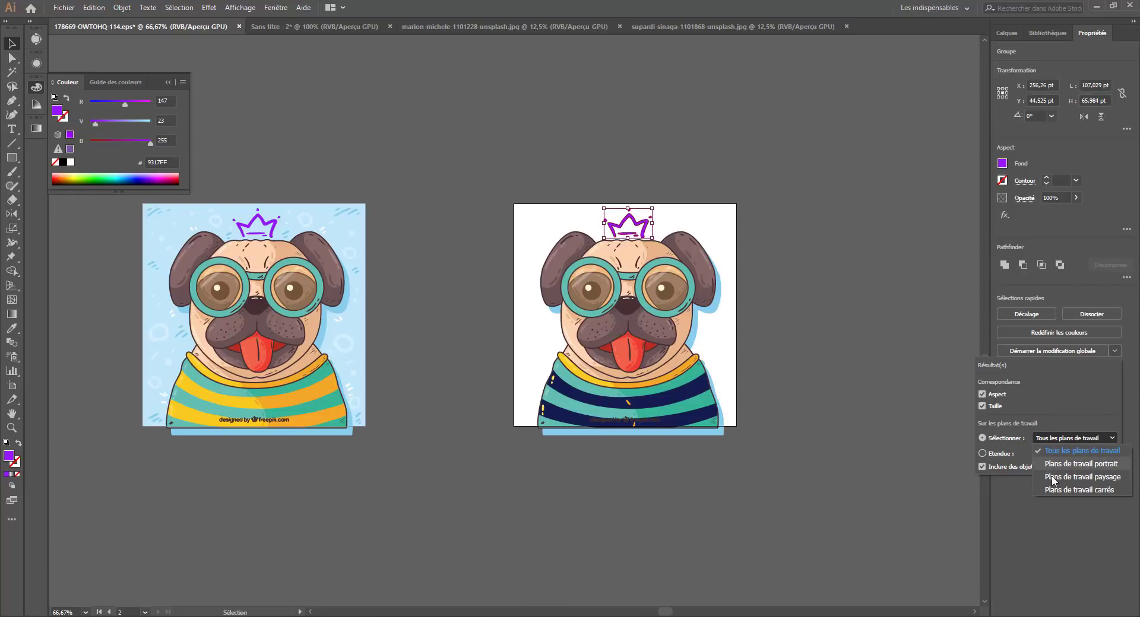
pyautogui.click(1065, 425)
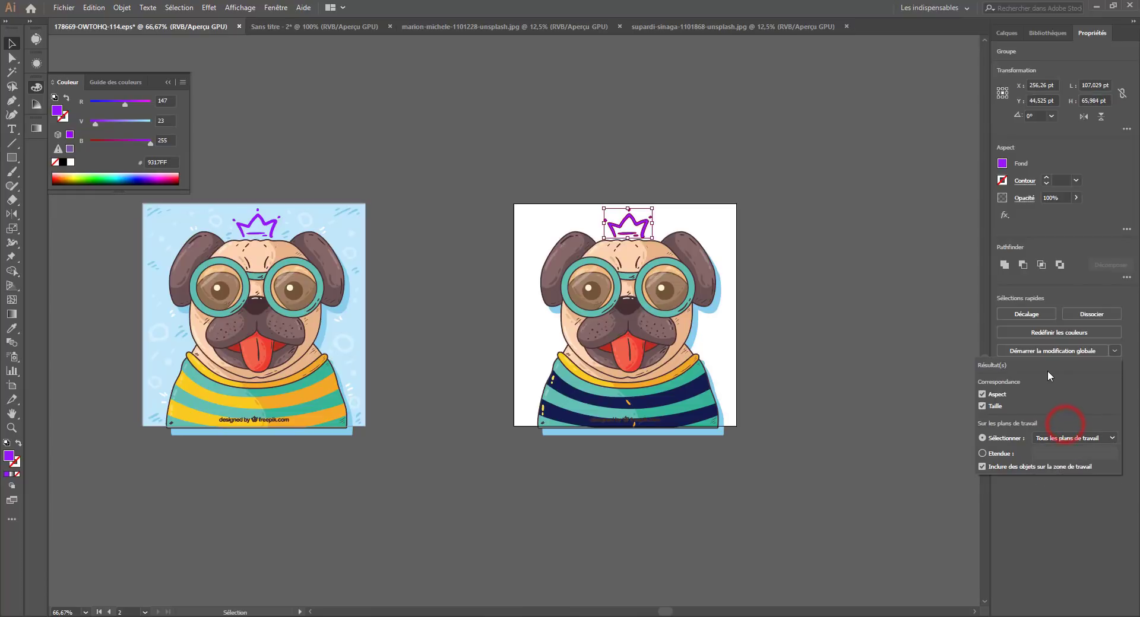
pyautogui.click(1000, 452)
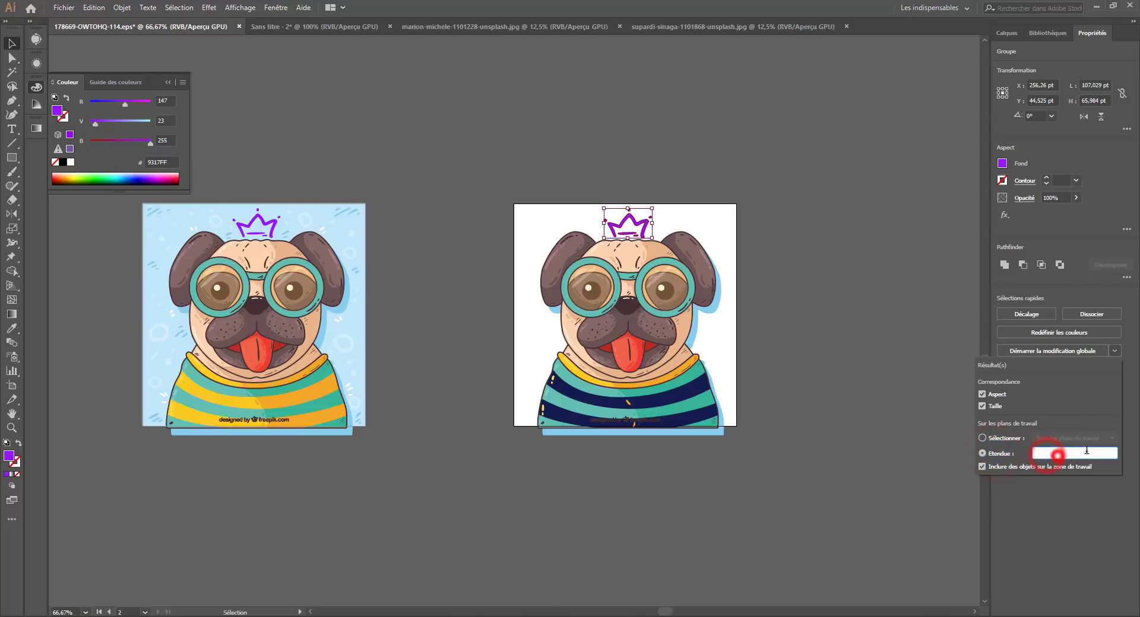
pyautogui.click(989, 440)
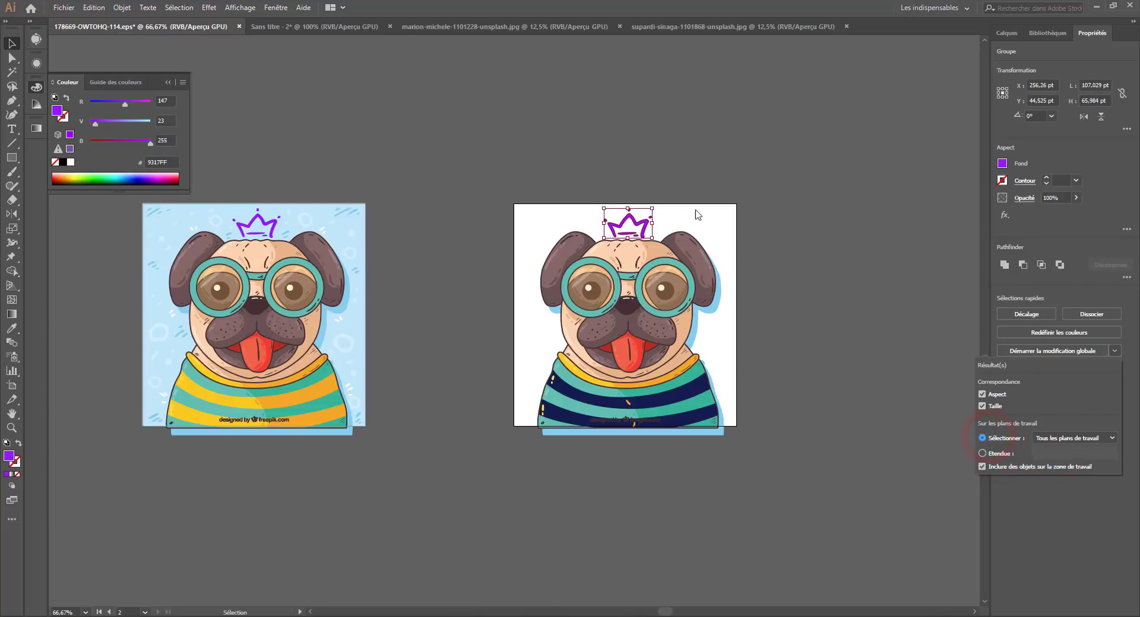
pyautogui.click(654, 215)
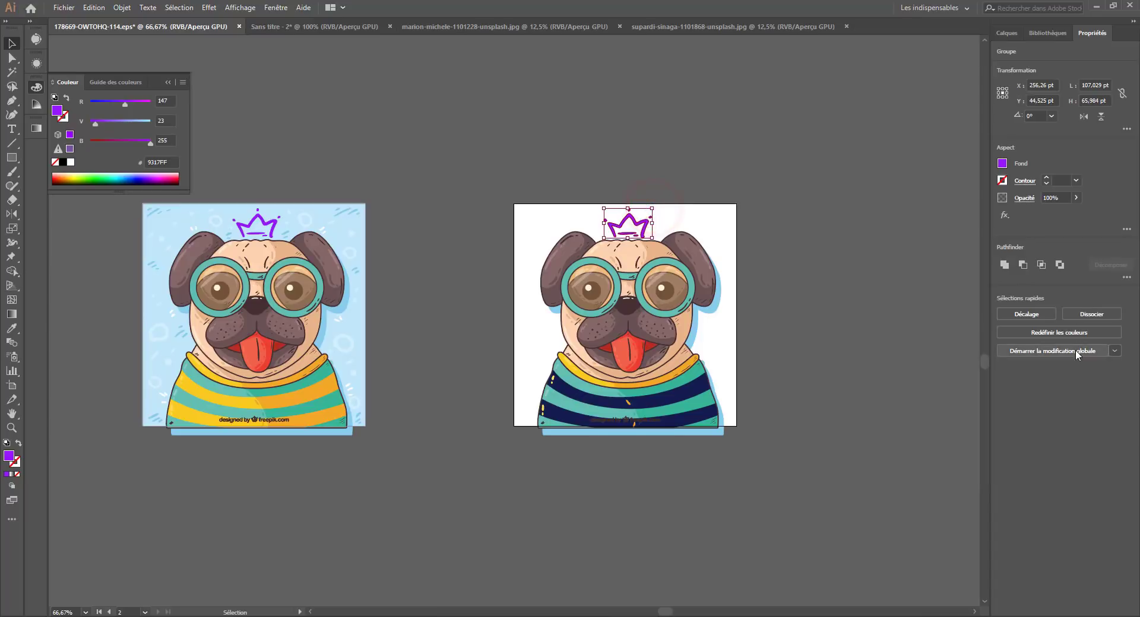
pyautogui.click(1115, 352)
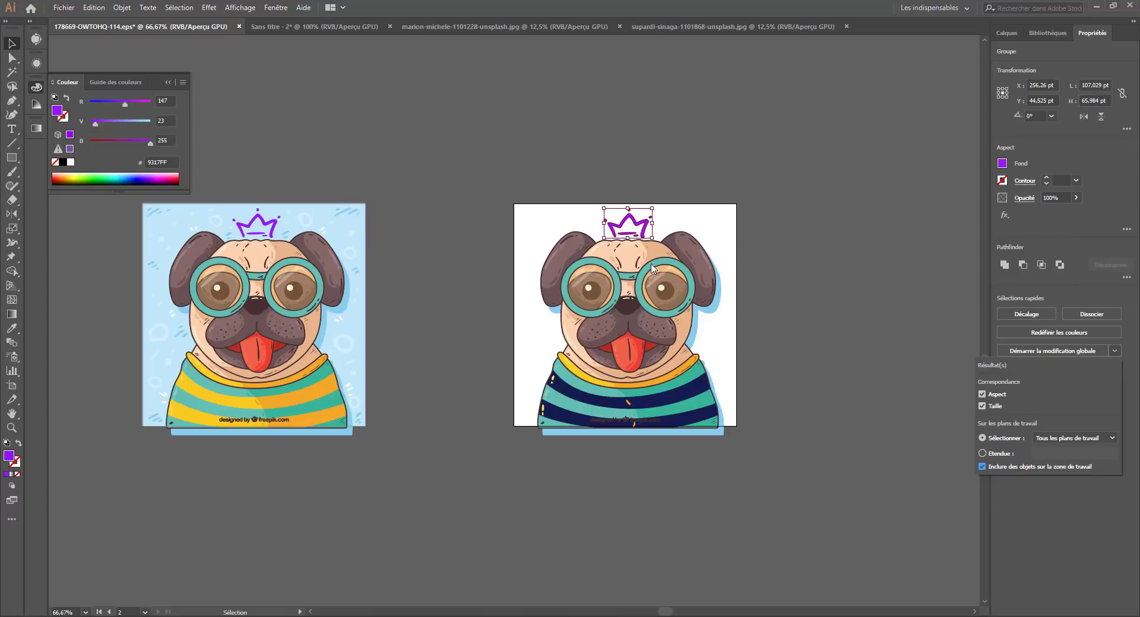
# Step: Try a light blue #93A6FF fill on the white artboard's crown, then undo the colour change
pyautogui.click(130, 121)
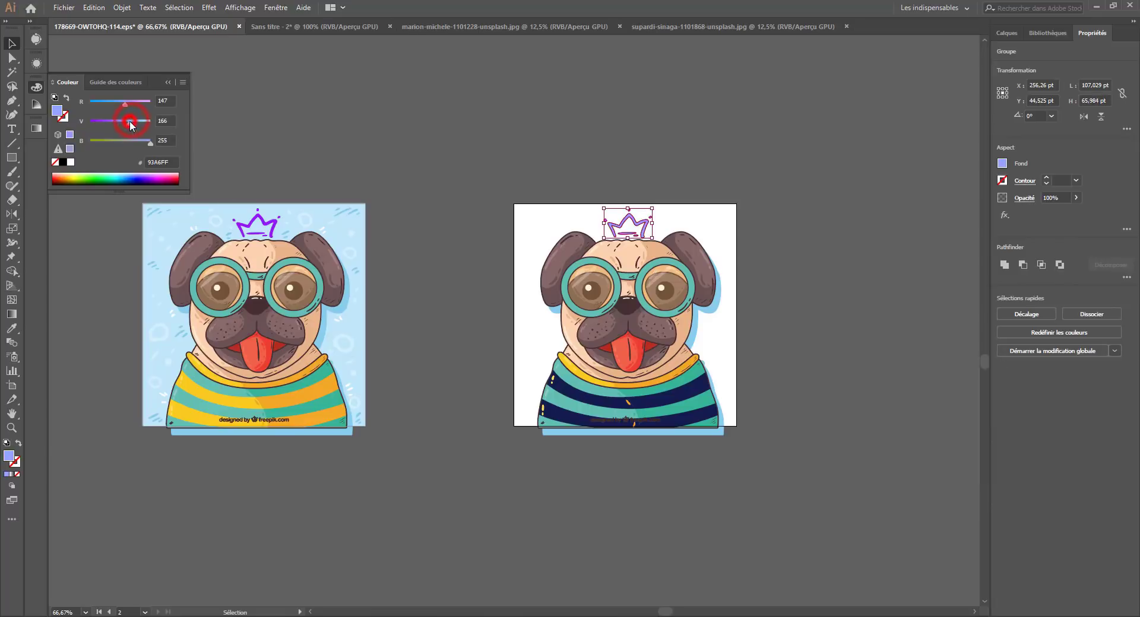
pyautogui.click(1052, 352)
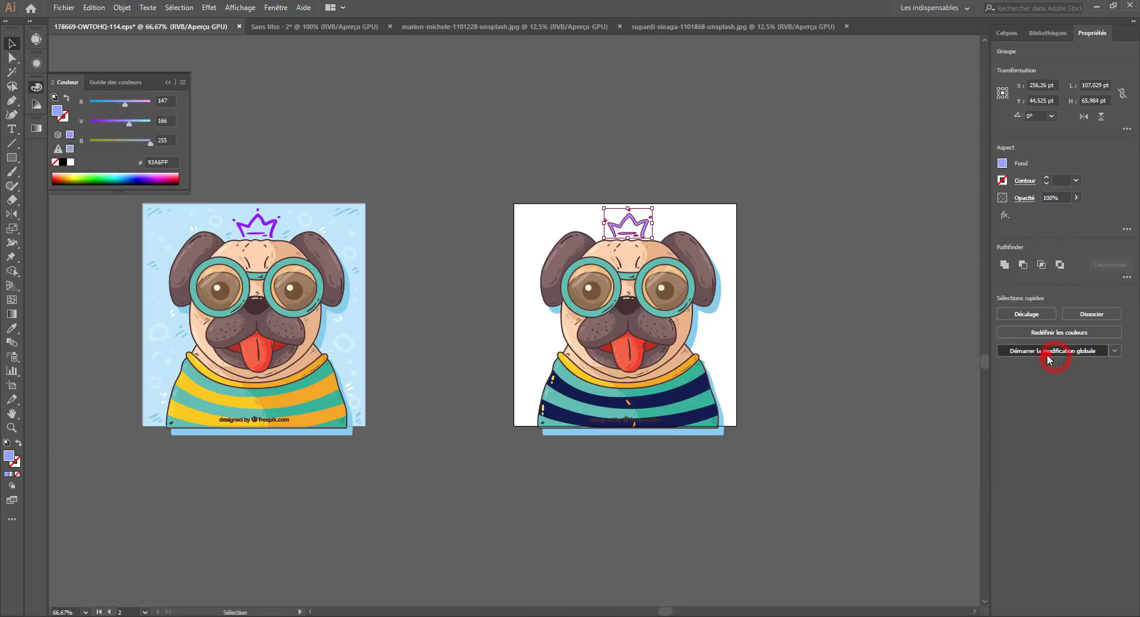
pyautogui.click(695, 330)
pyautogui.hotkey('ctrl', 'z')
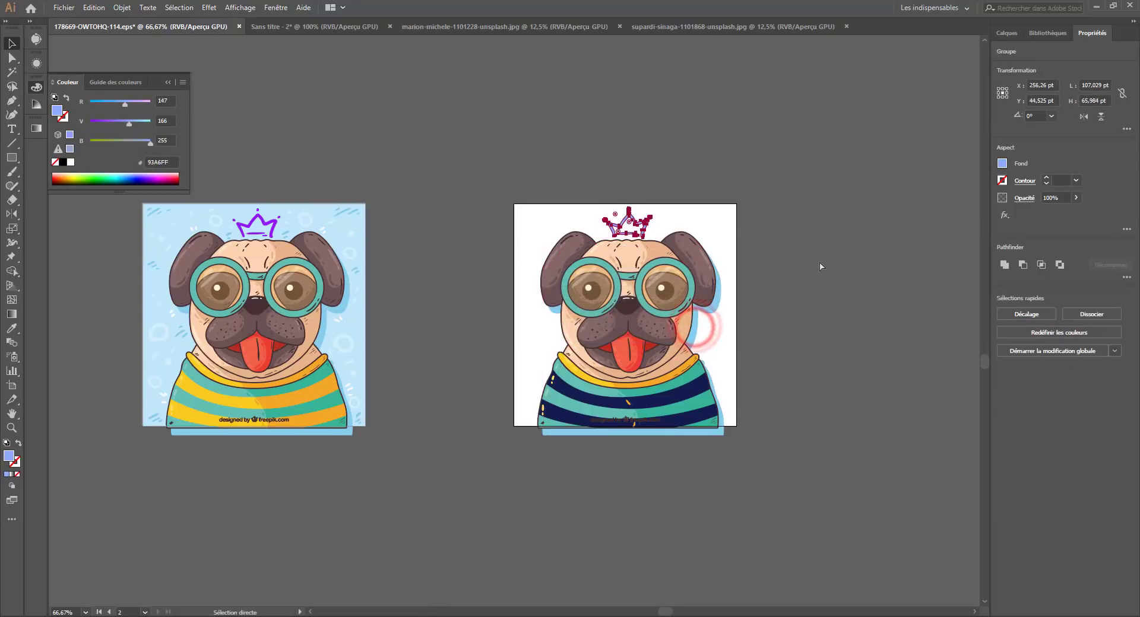
# Step: Start global editing of the crowns, change their fill to #936DFF, and enlarge them to about 146 x 90 pt
pyautogui.click(1051, 351)
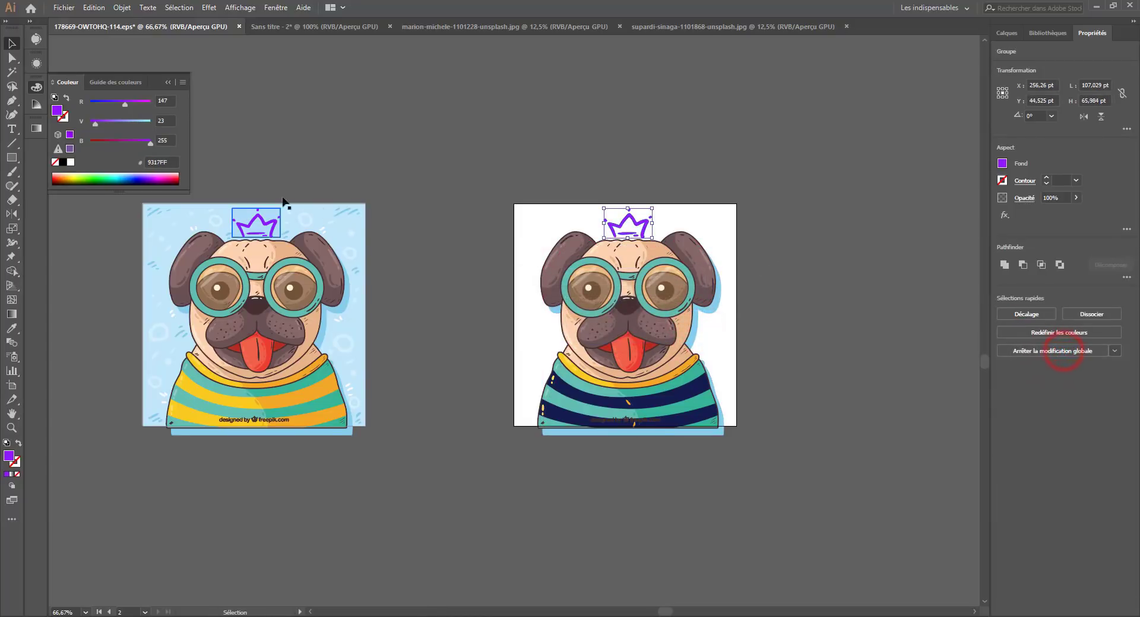
pyautogui.click(116, 122)
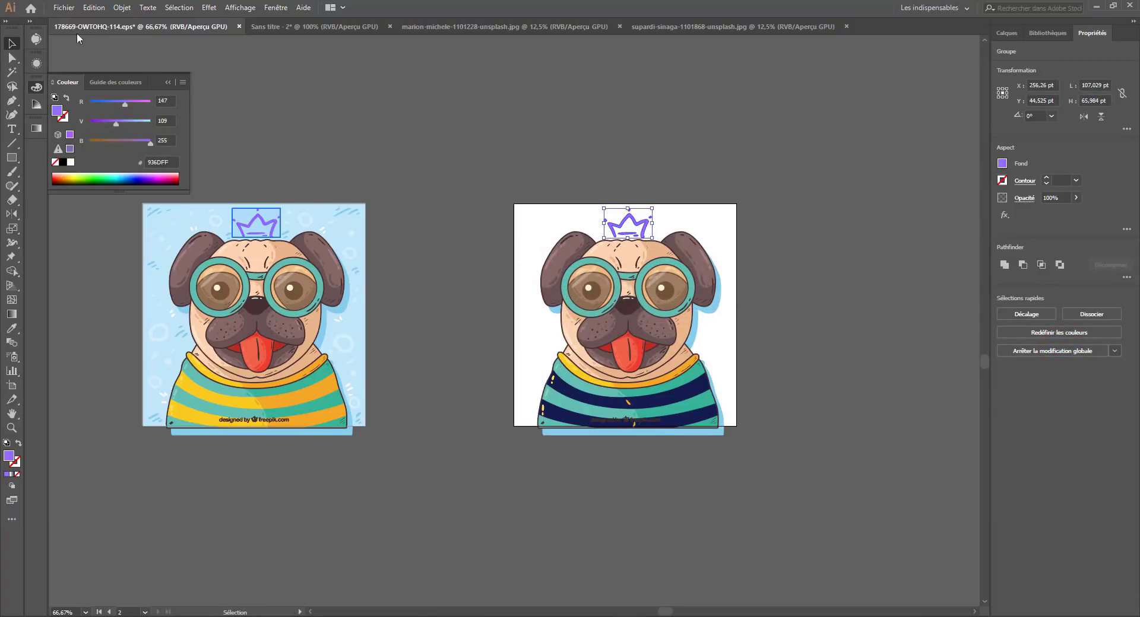
pyautogui.moveTo(652, 208)
pyautogui.mouseDown()
pyautogui.moveTo(672, 193)
pyautogui.moveTo(653, 222)
pyautogui.mouseUp()
pyautogui.rightClick(653, 222)
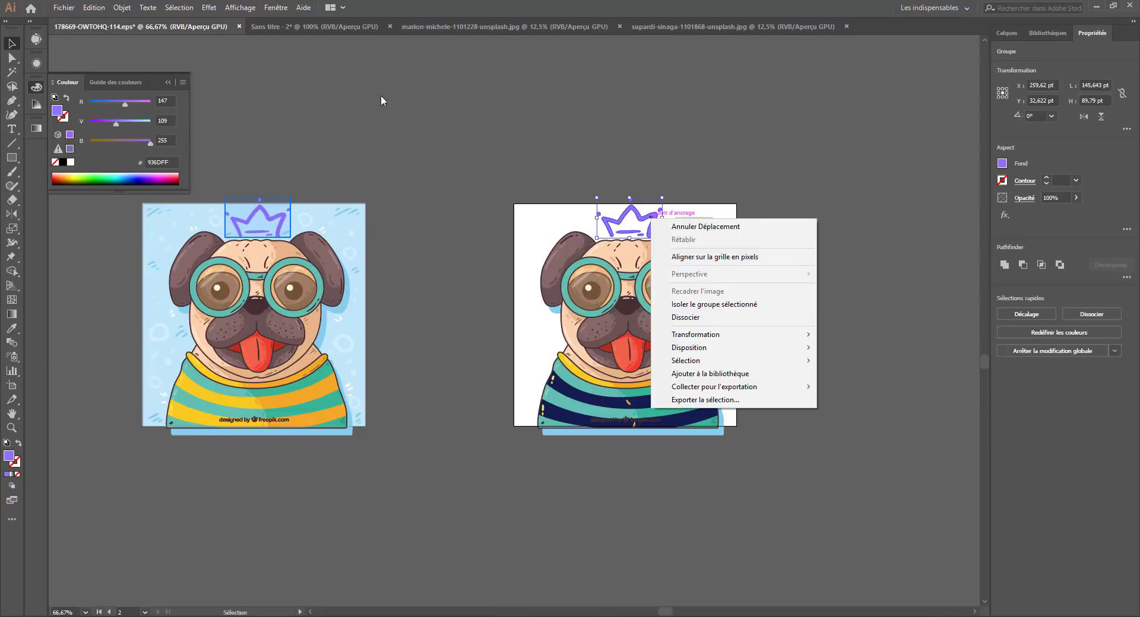
# Step: Reduce the opacity of the globally edited crowns to 26%
pyautogui.click(35, 63)
pyautogui.click(34, 64)
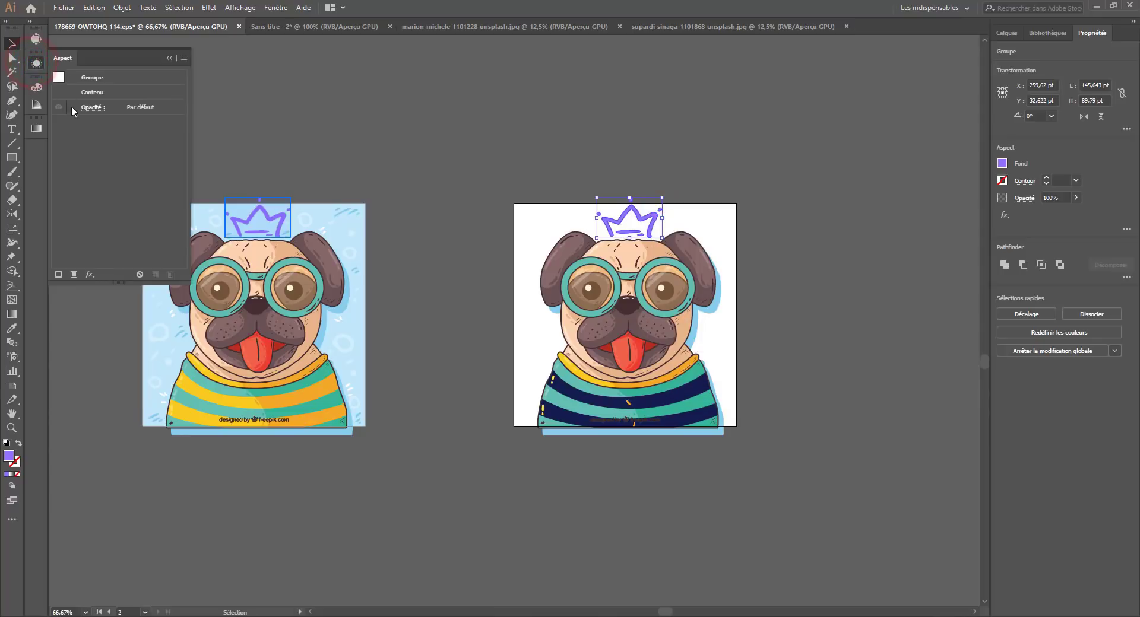
pyautogui.click(94, 107)
pyautogui.click(136, 130)
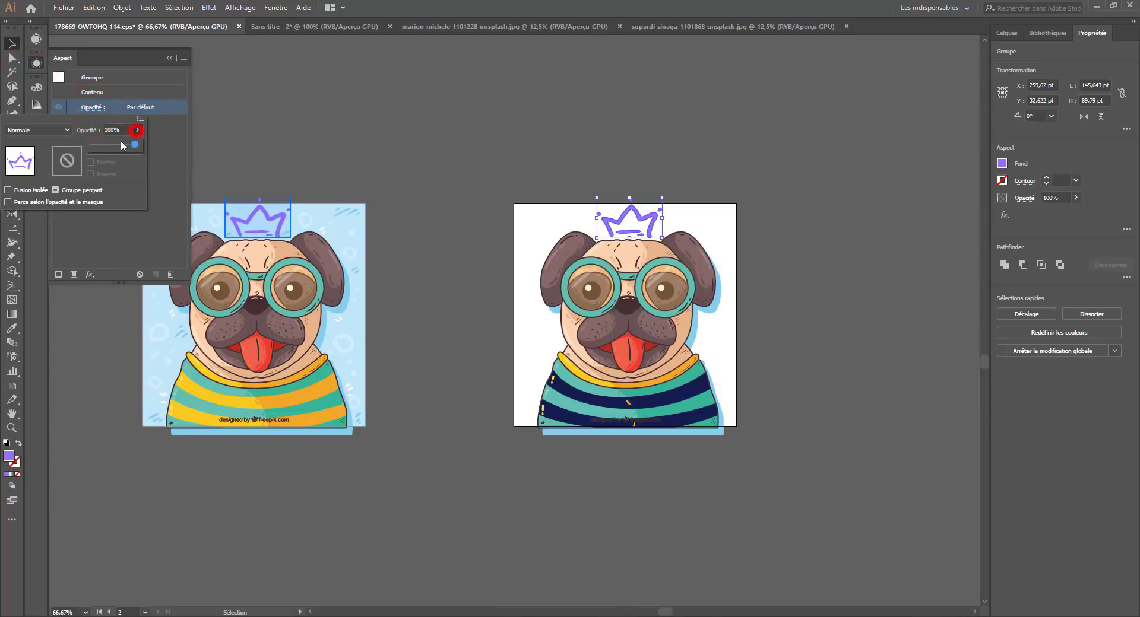
pyautogui.moveTo(140, 145); pyautogui.dragTo(104, 147)
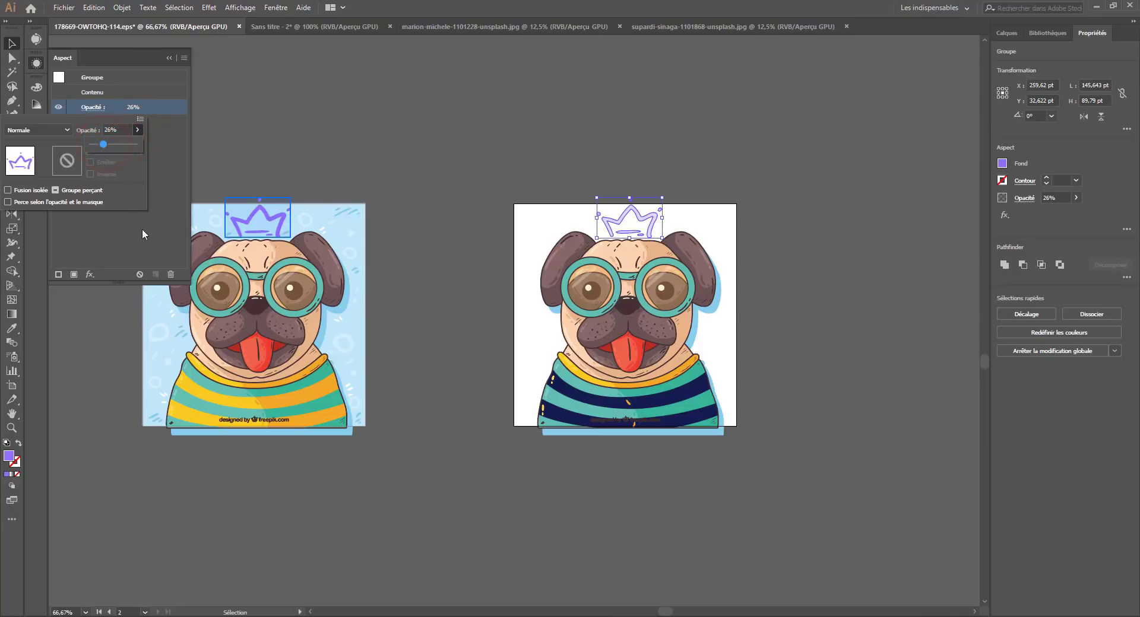
pyautogui.click(171, 216)
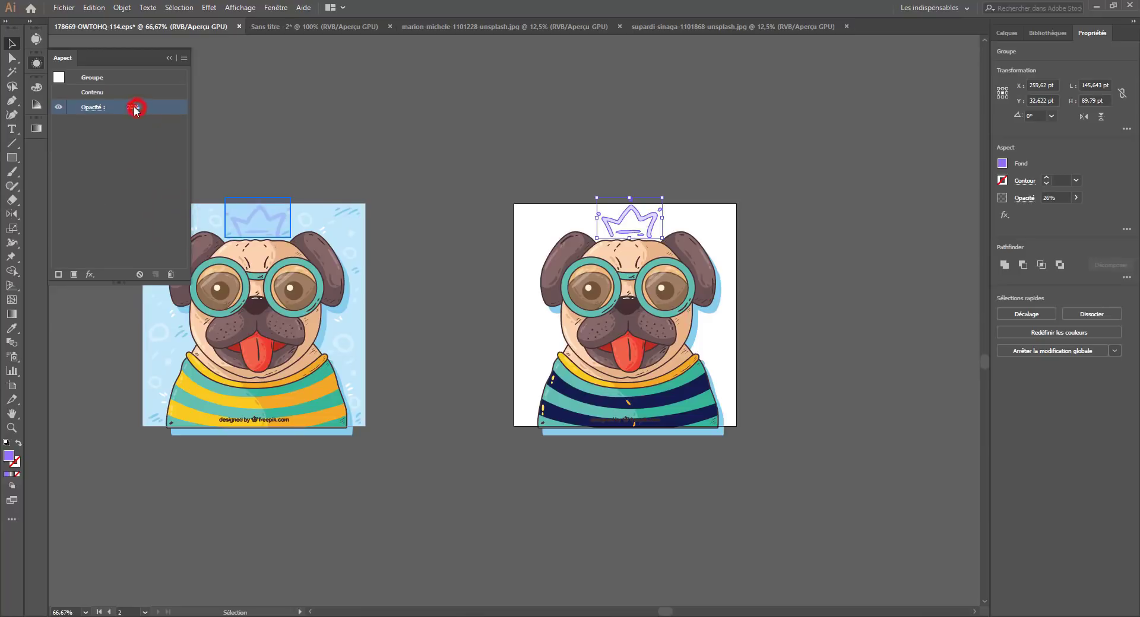
pyautogui.click(101, 108)
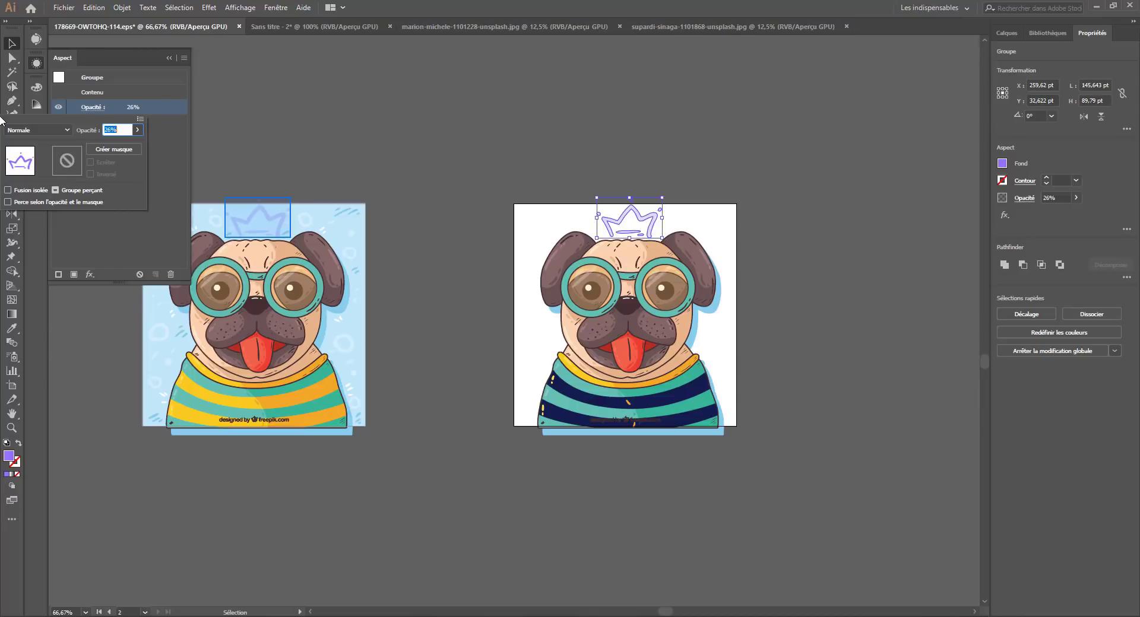
pyautogui.click(642, 279)
pyautogui.click(625, 274)
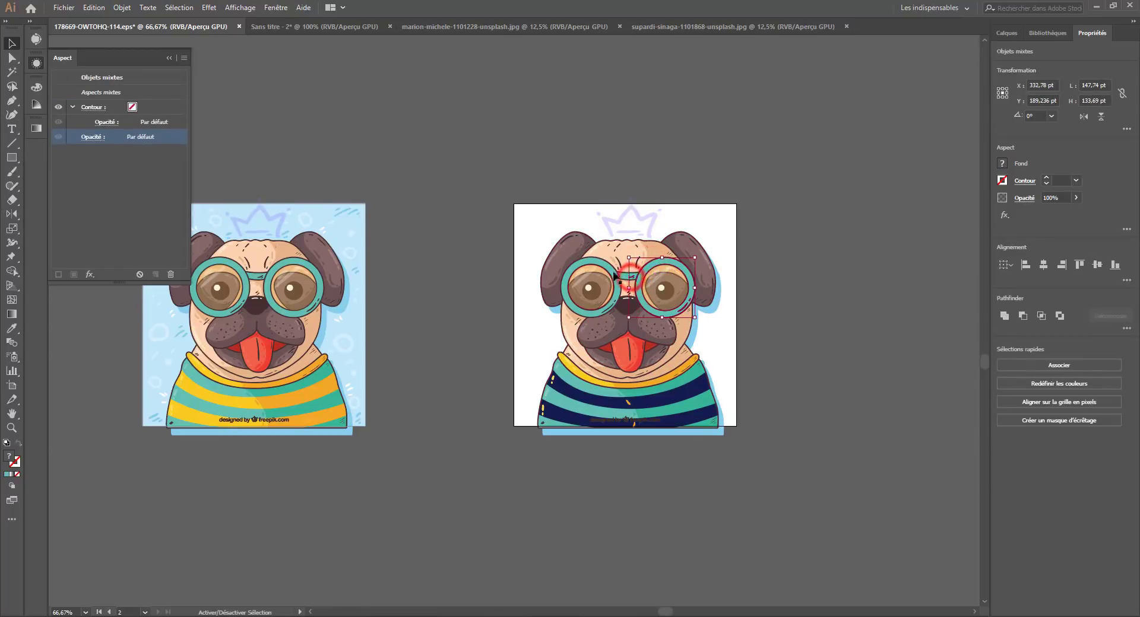
pyautogui.click(794, 222)
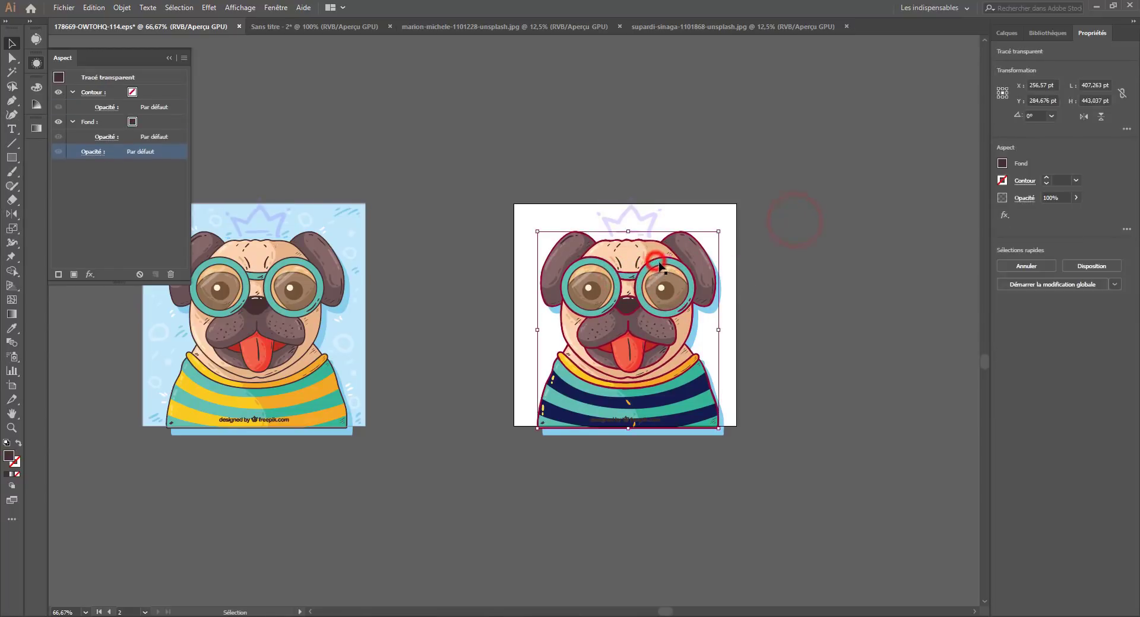
pyautogui.doubleClick(657, 255)
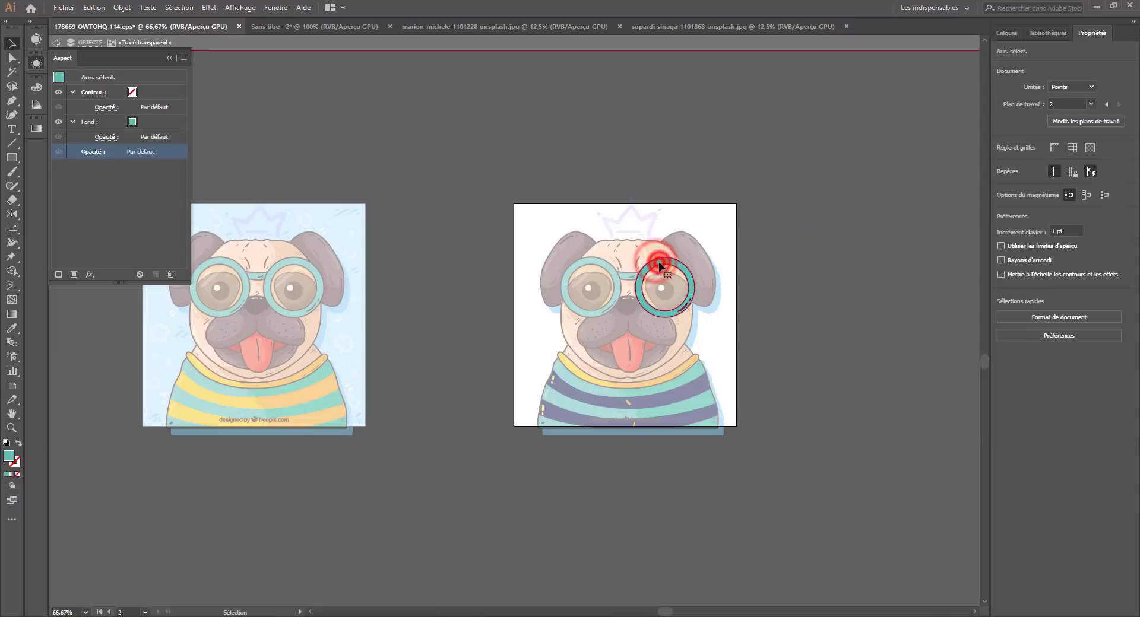
pyautogui.doubleClick(628, 278)
# Step: Select the dark outline of the white artboard's pug, start global editing, and try a green #46E330 fill on the matching outlines
pyautogui.click(628, 279)
pyautogui.keyDown('ctrl'); pyautogui.click(627, 276); pyautogui.keyUp('ctrl')
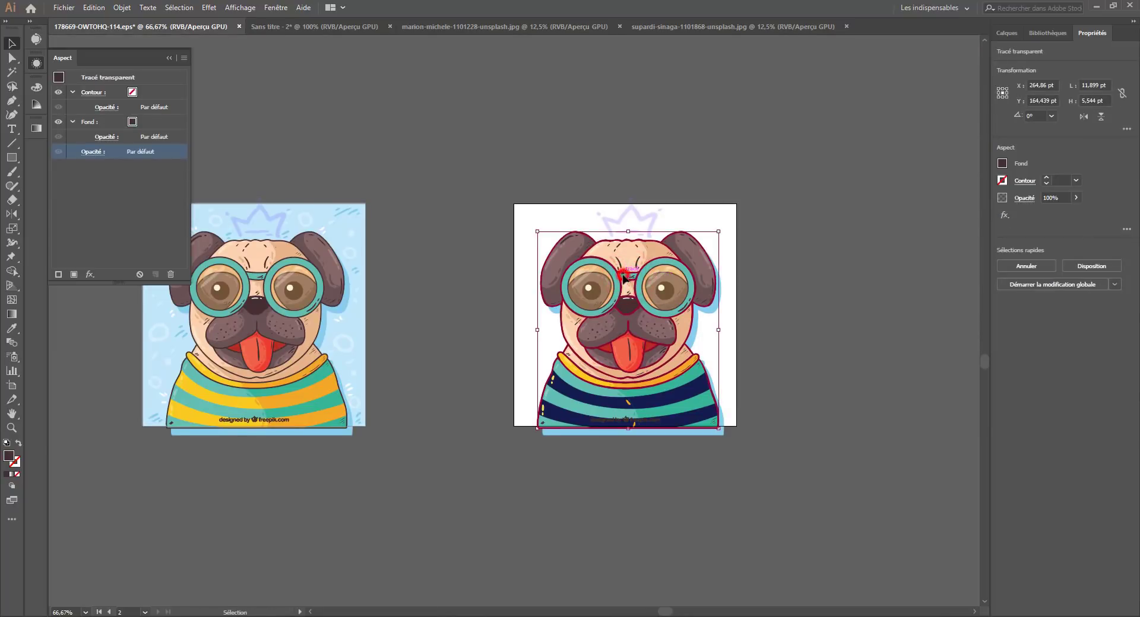
pyautogui.click(1019, 285)
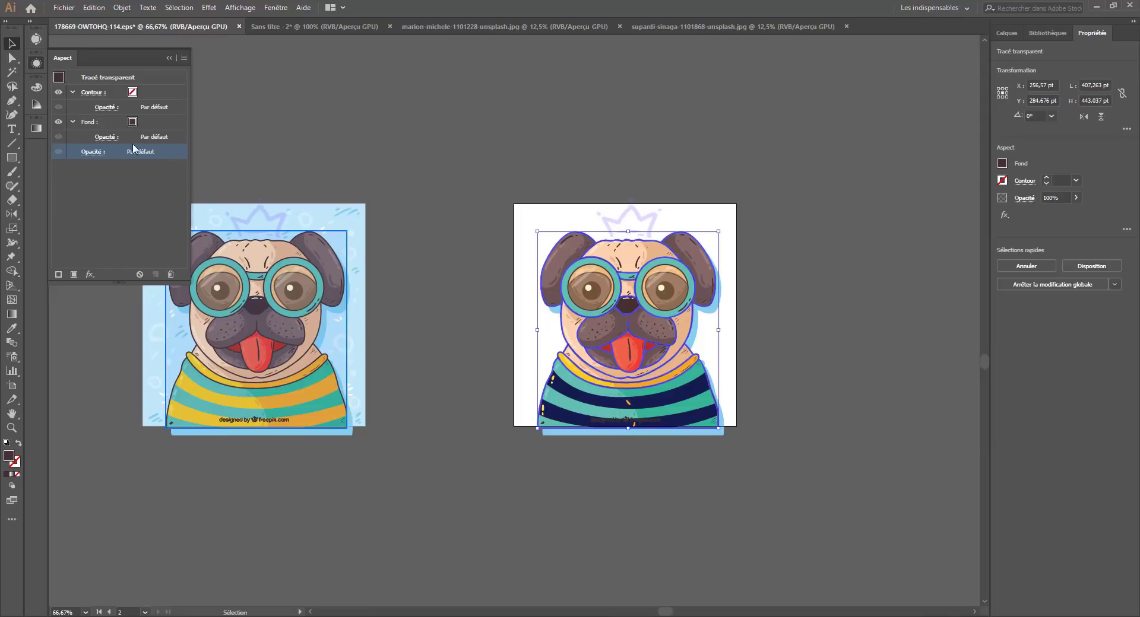
pyautogui.click(35, 124)
pyautogui.click(36, 88)
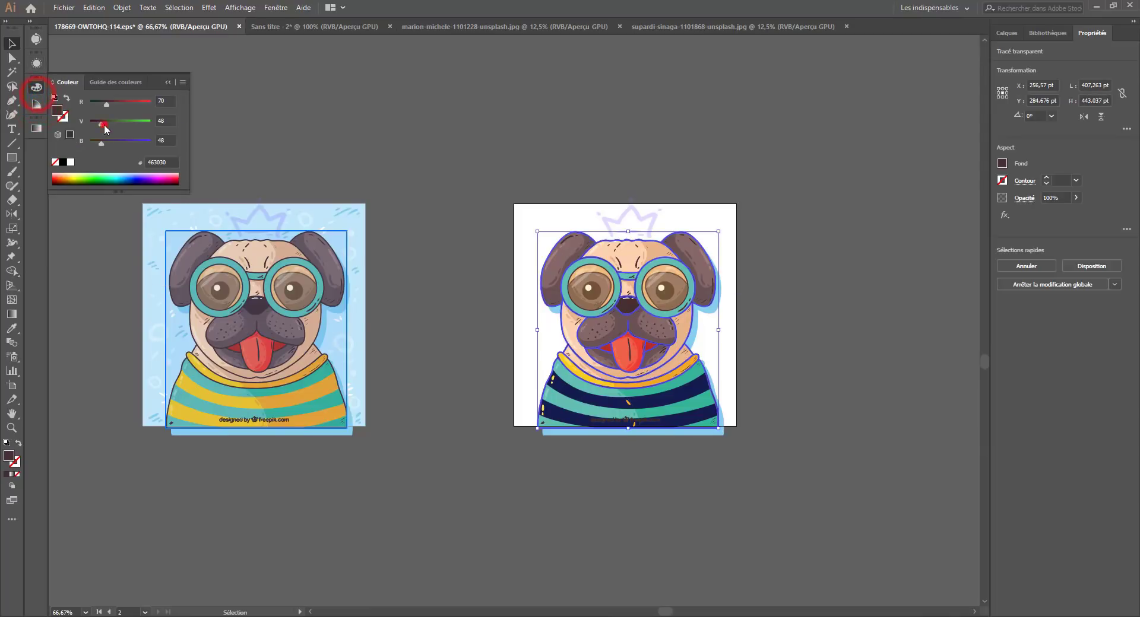
pyautogui.moveTo(104, 123); pyautogui.dragTo(152, 131)
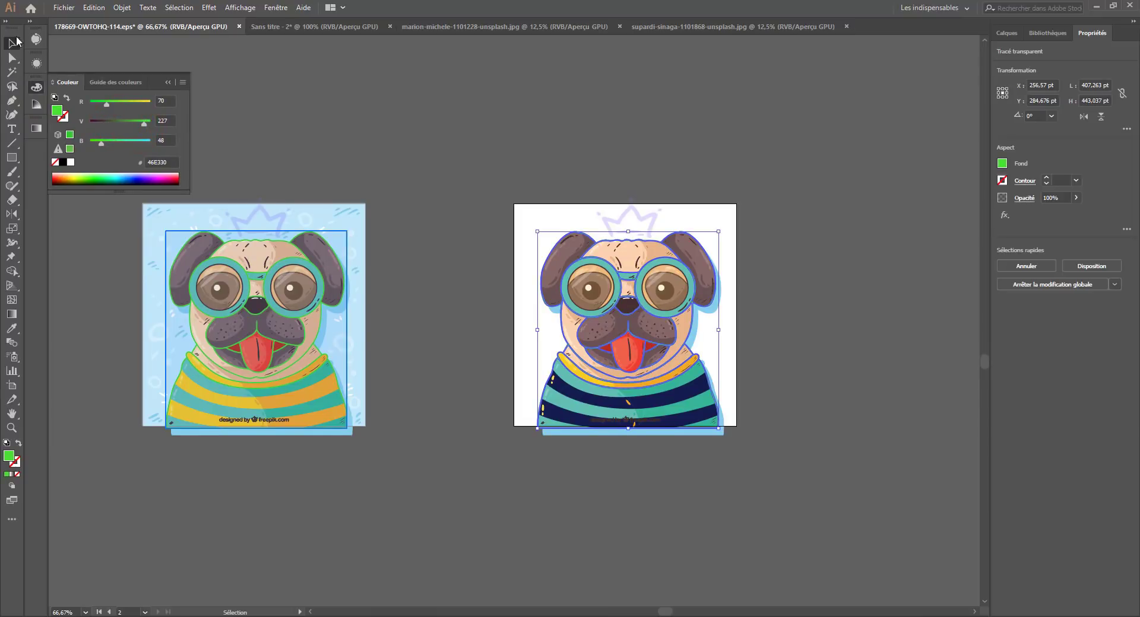
# Step: Undo the green fill on both pug outlines and clear the selection
pyautogui.click(366, 72)
pyautogui.press('a')
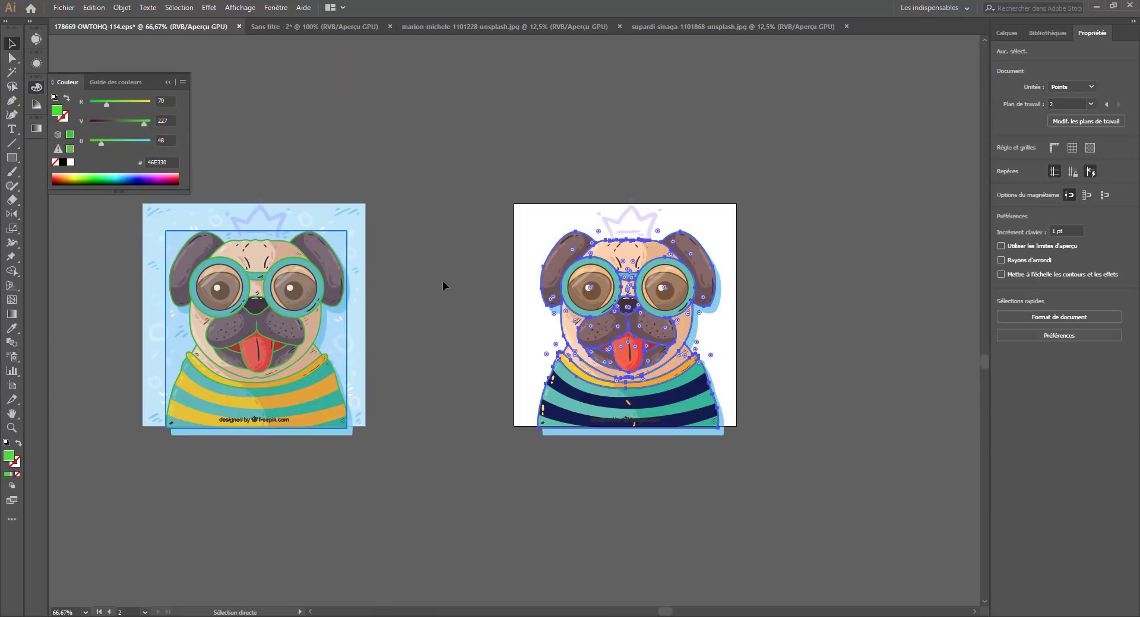
pyautogui.hotkey('ctrl', 'z')
pyautogui.click(442, 191)
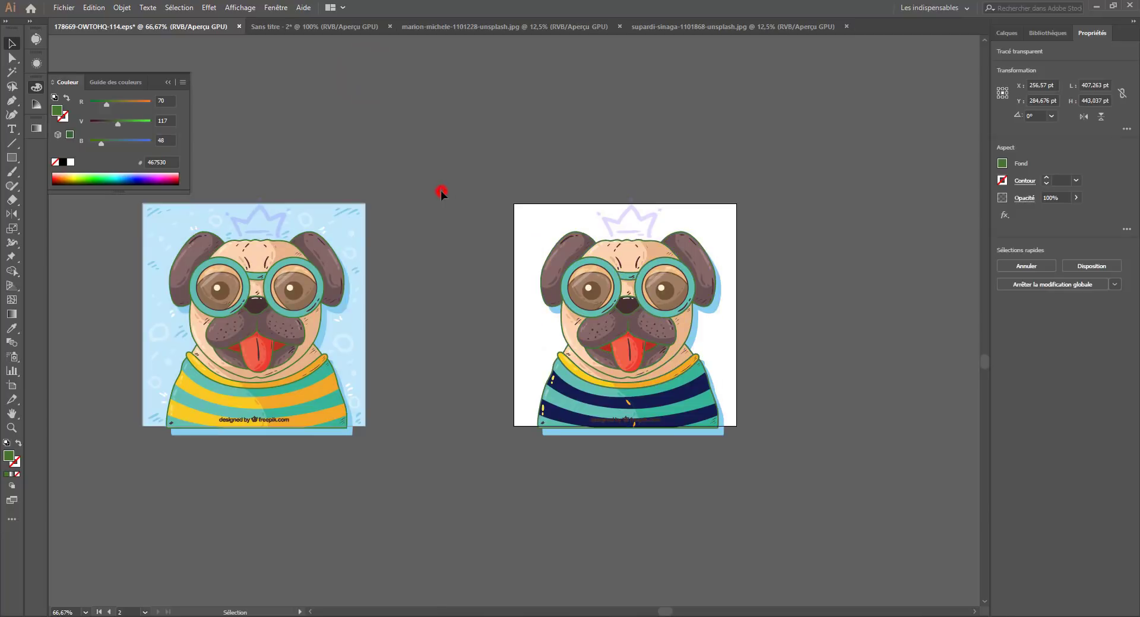
pyautogui.hotkey('ctrl', 'z')
pyautogui.hotkey('ctrl', 'z')
pyautogui.hotkey('ctrl', 'z')
pyautogui.click(465, 308)
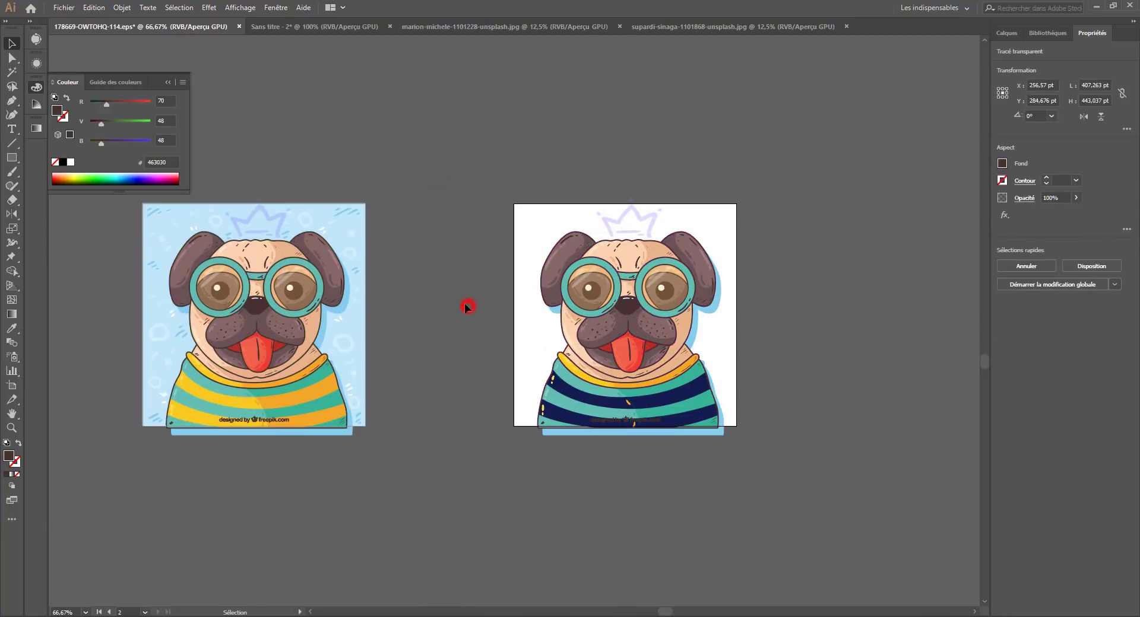
# Step: In the blank document "Sans titre - 2", add the placeholder text "Lorem ipsum" and enlarge it to about 413 x 110 px
pyautogui.press('v')
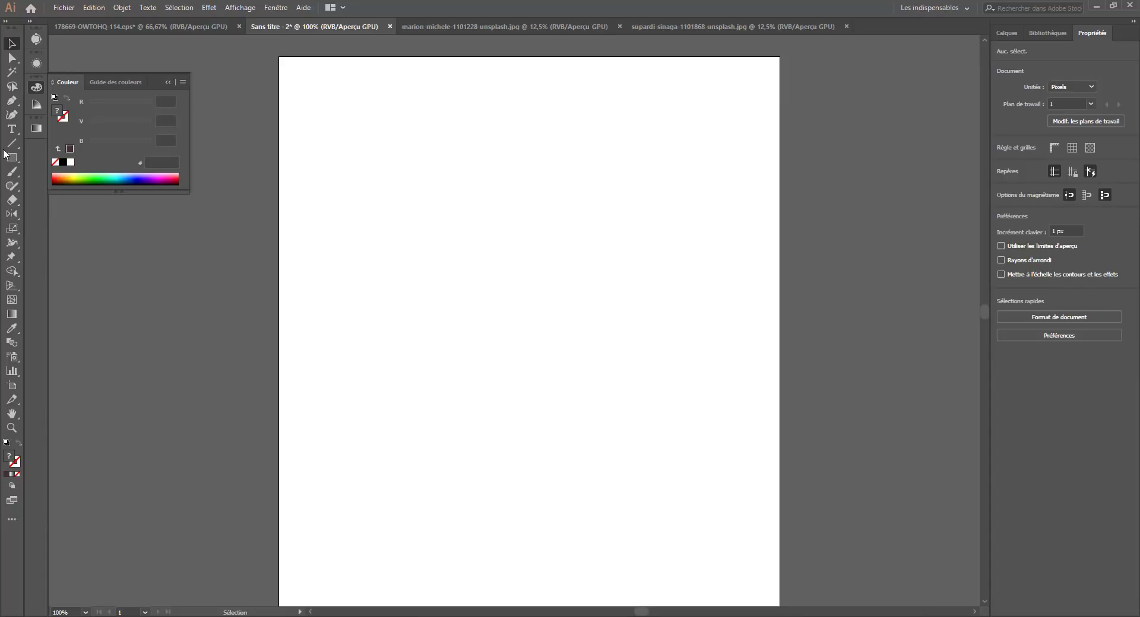
pyautogui.click(12, 129)
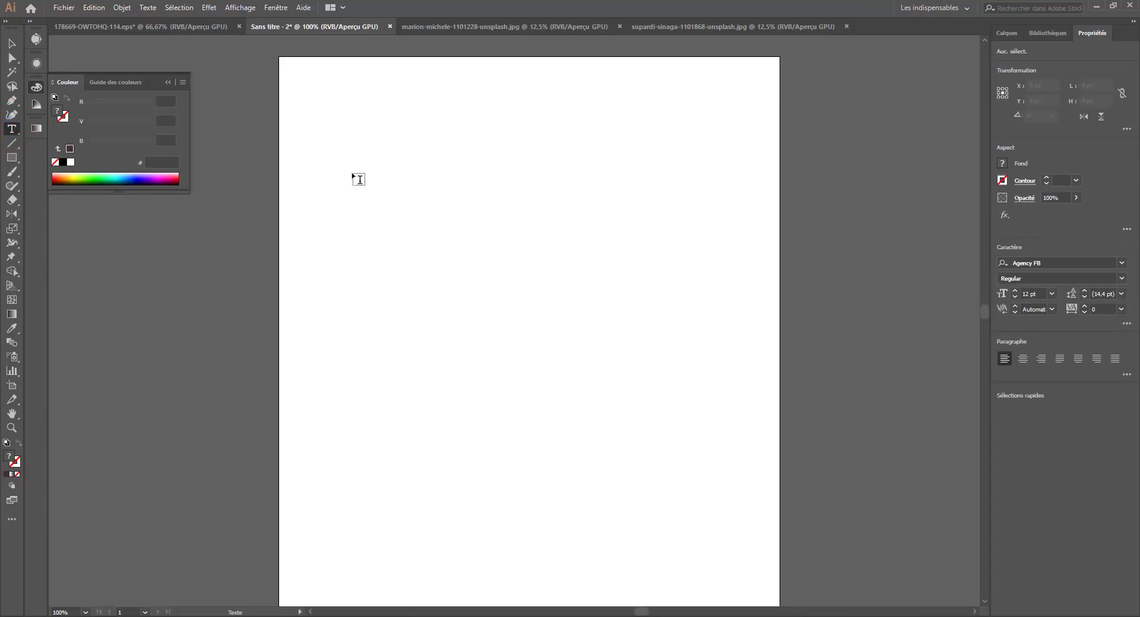
pyautogui.click(358, 178)
pyautogui.click(10, 43)
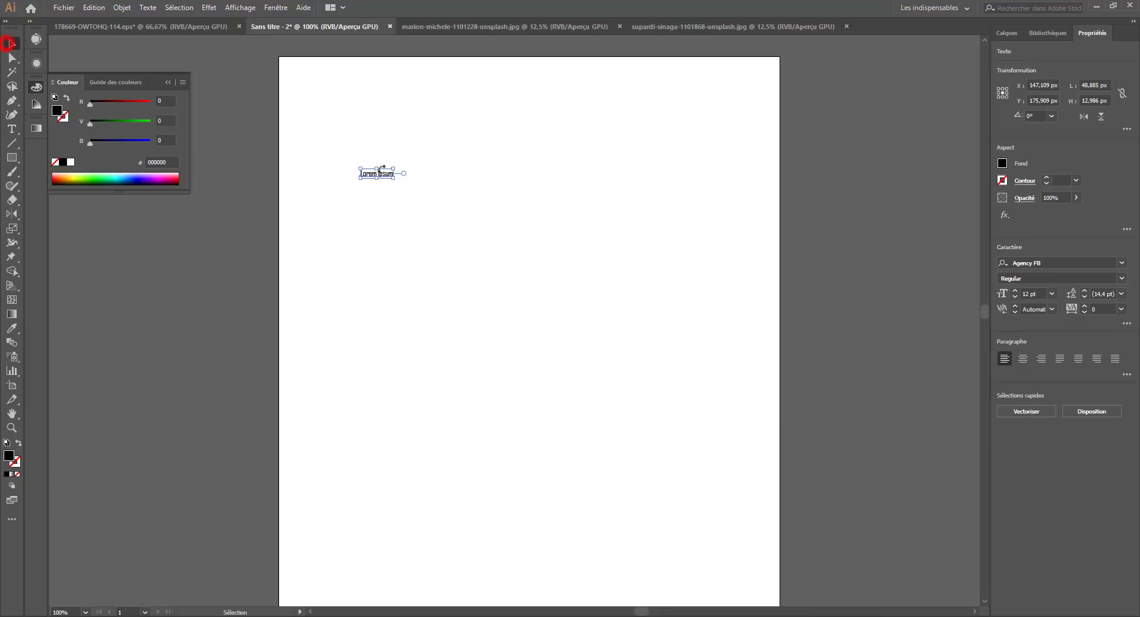
pyautogui.moveTo(394, 178); pyautogui.dragTo(670, 254)
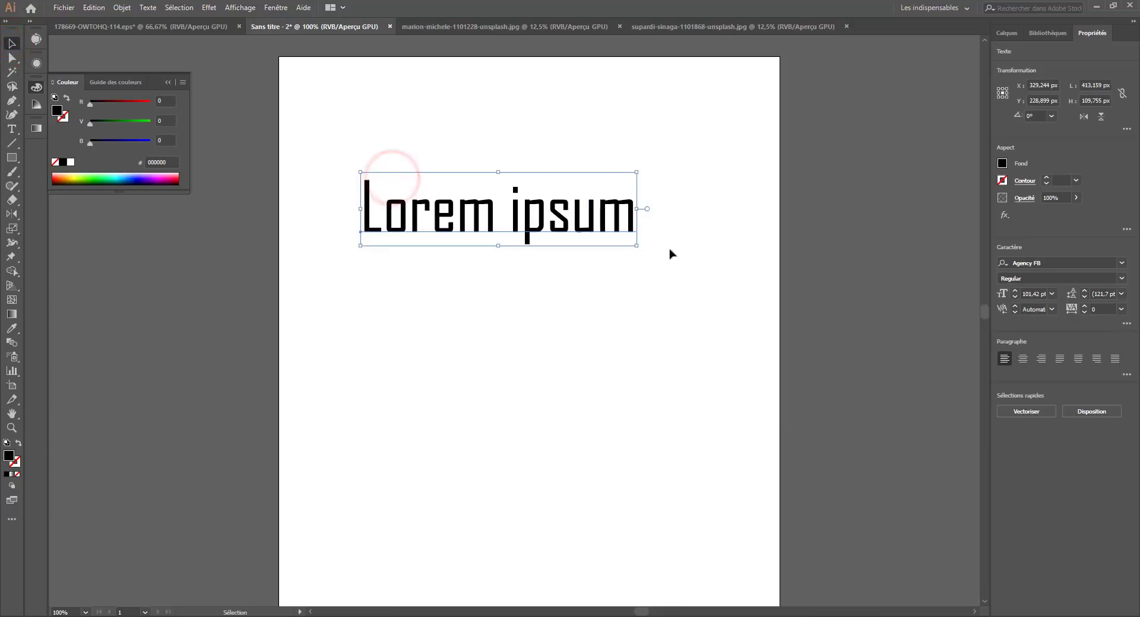
# Step: Select the whole "Lorem ipsum" text and browse the installed fonts, previewing them live on the text
pyautogui.tripleClick(579, 219)
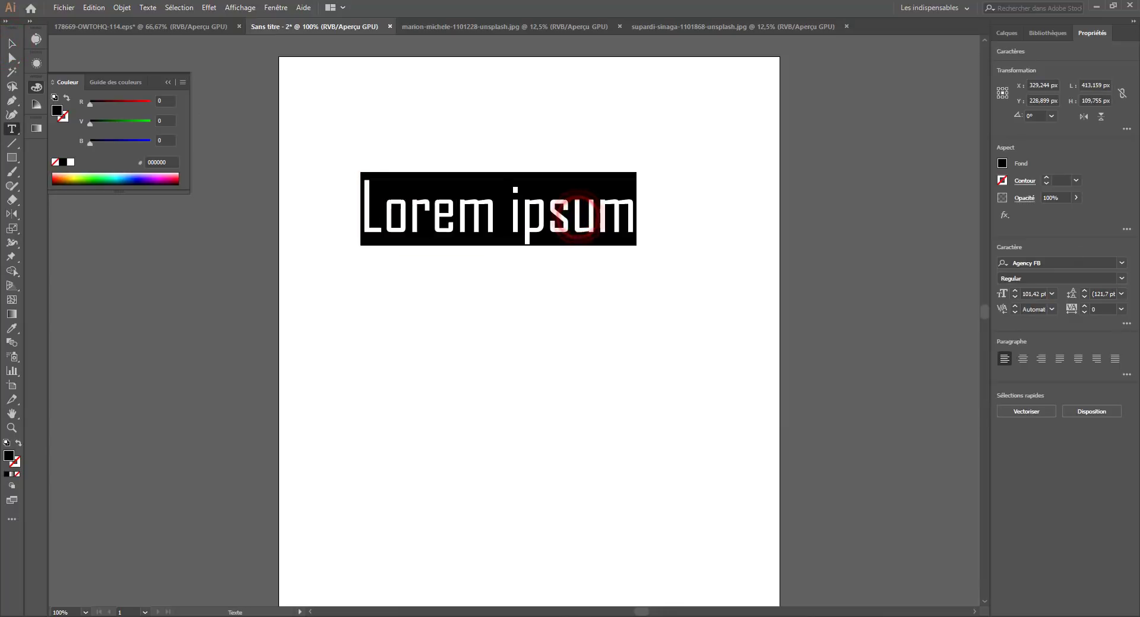
pyautogui.click(1118, 264)
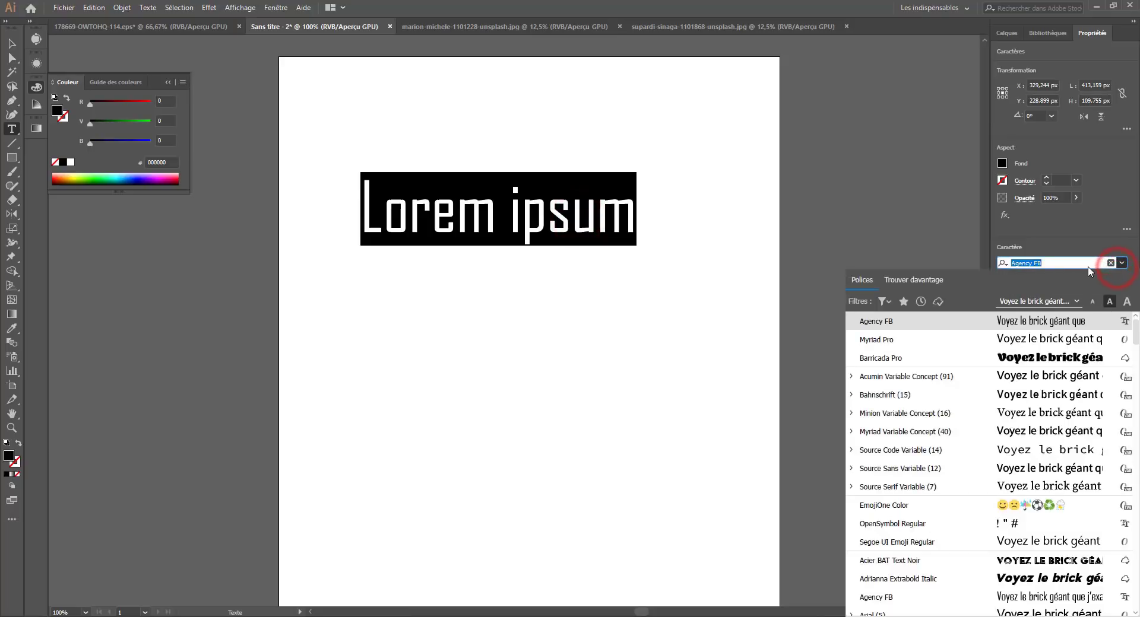
pyautogui.scroll(-15, 900, 356)
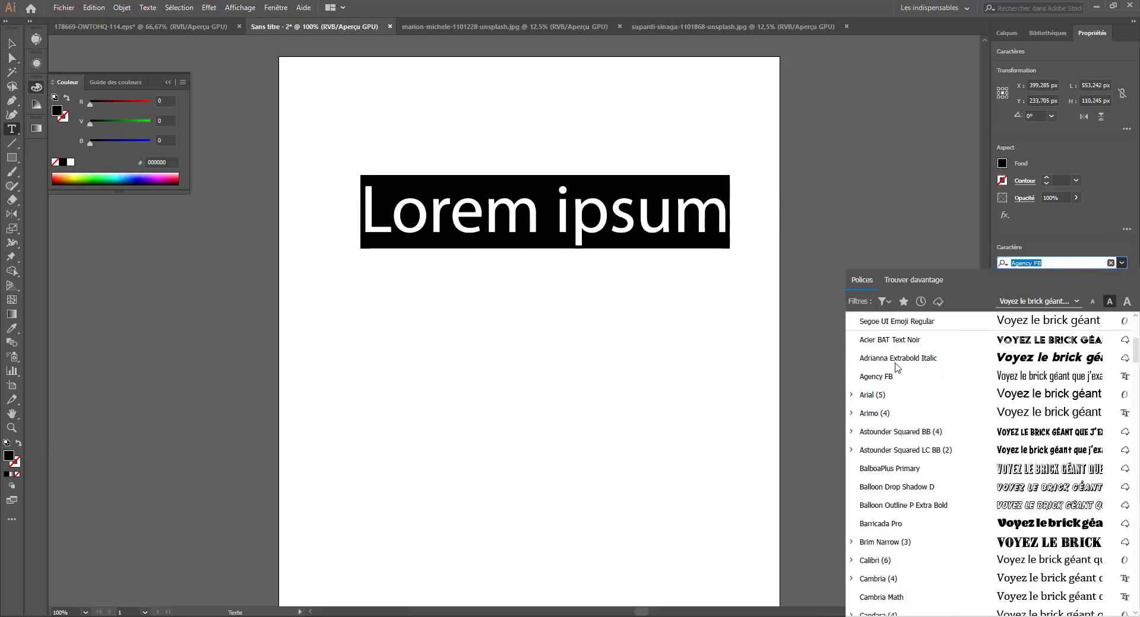
pyautogui.scroll(-10, 897, 377)
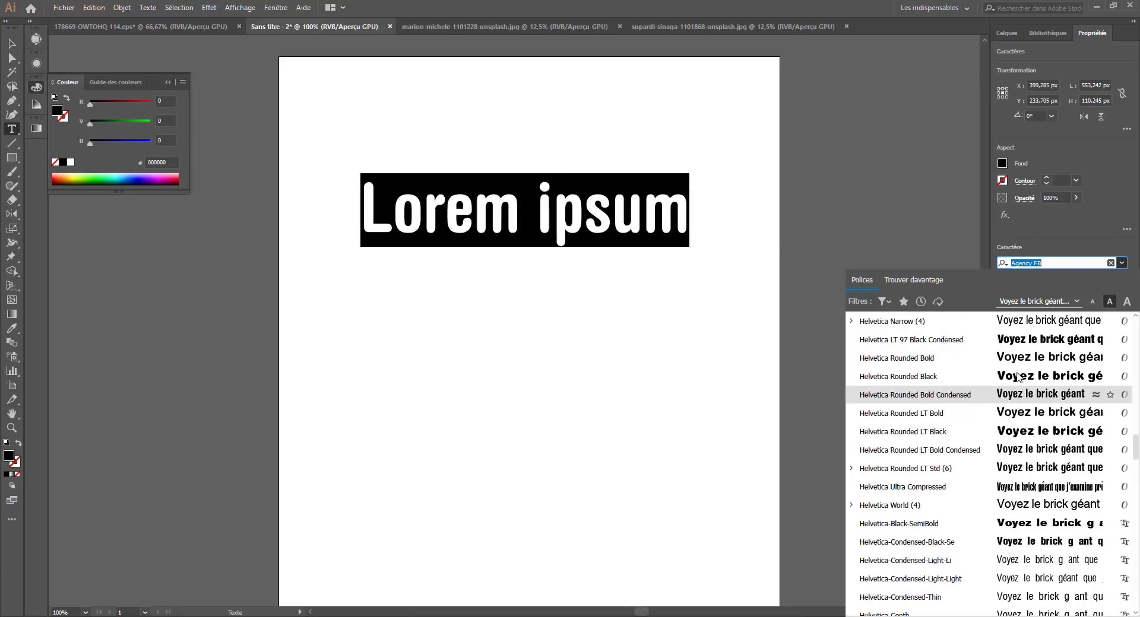
pyautogui.scroll(8, 1027, 386)
pyautogui.scroll(15, 1024, 380)
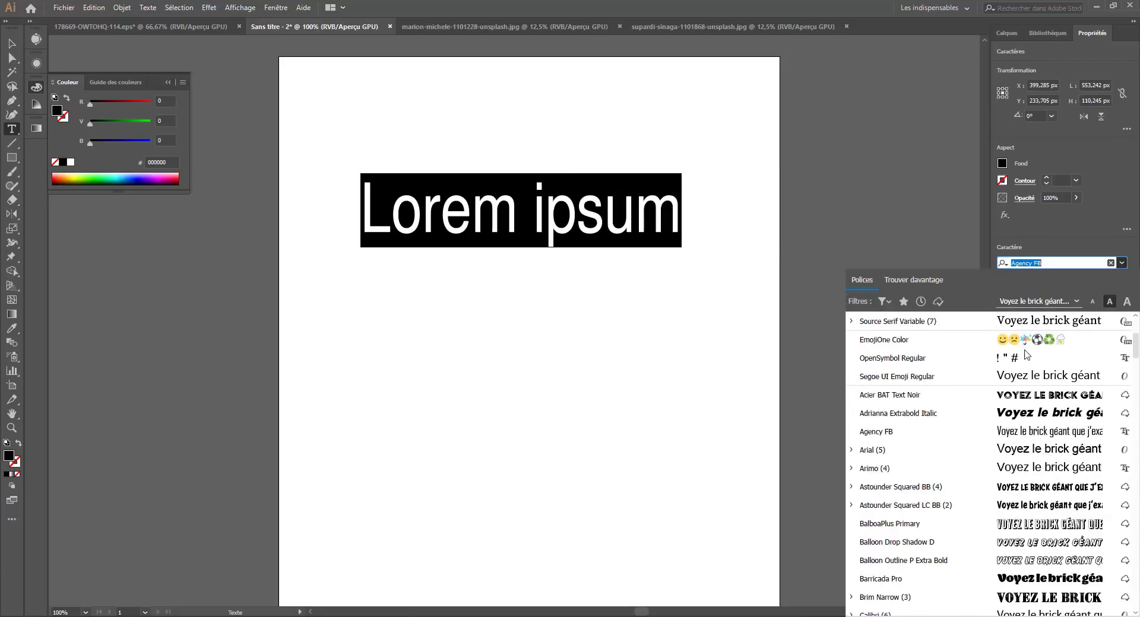
# Step: Try the sample texts "Typographie", "Voix ambiguë…" and "Portez ce vieux whisky…" for the font list, then choose "Buvez de ce whisky que le patron juge fameux."
pyautogui.click(1076, 302)
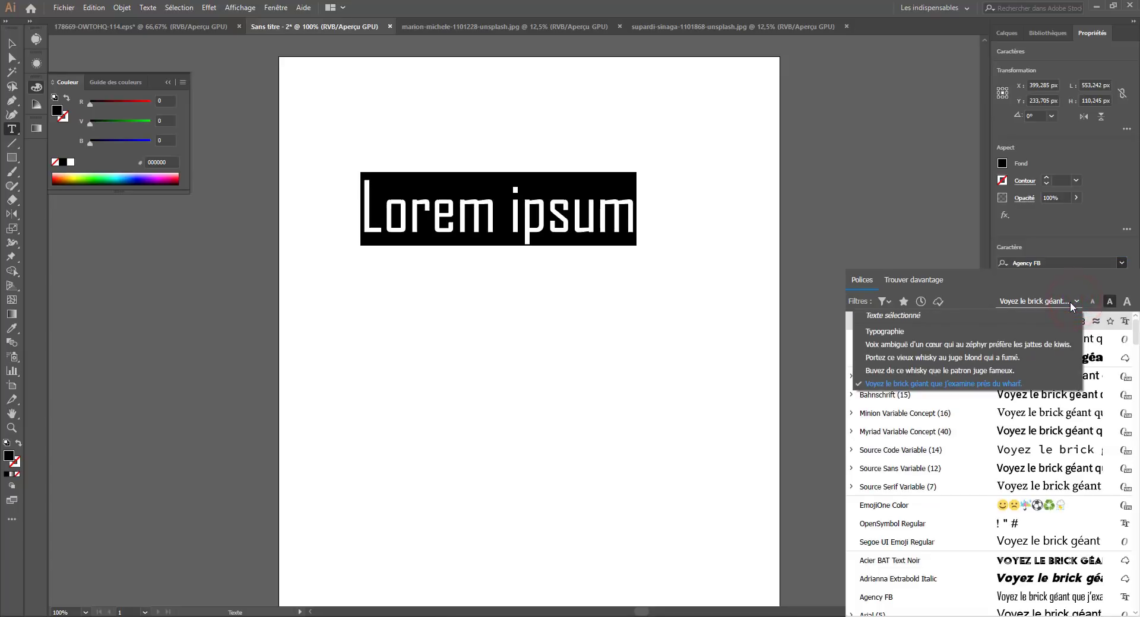
pyautogui.click(950, 331)
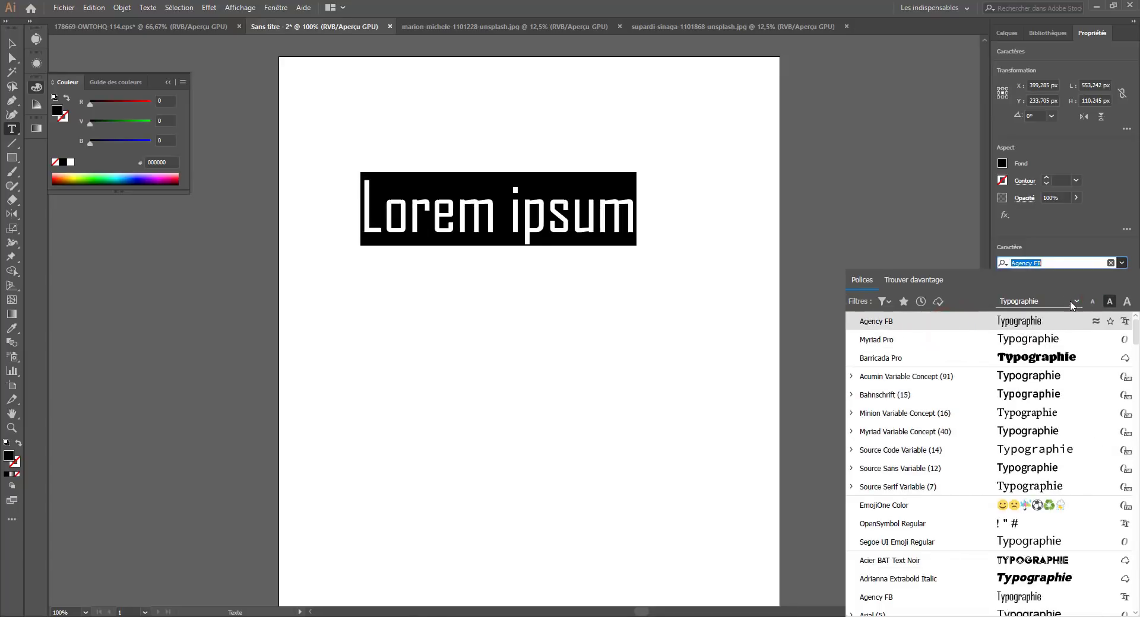
pyautogui.click(1075, 302)
pyautogui.click(973, 342)
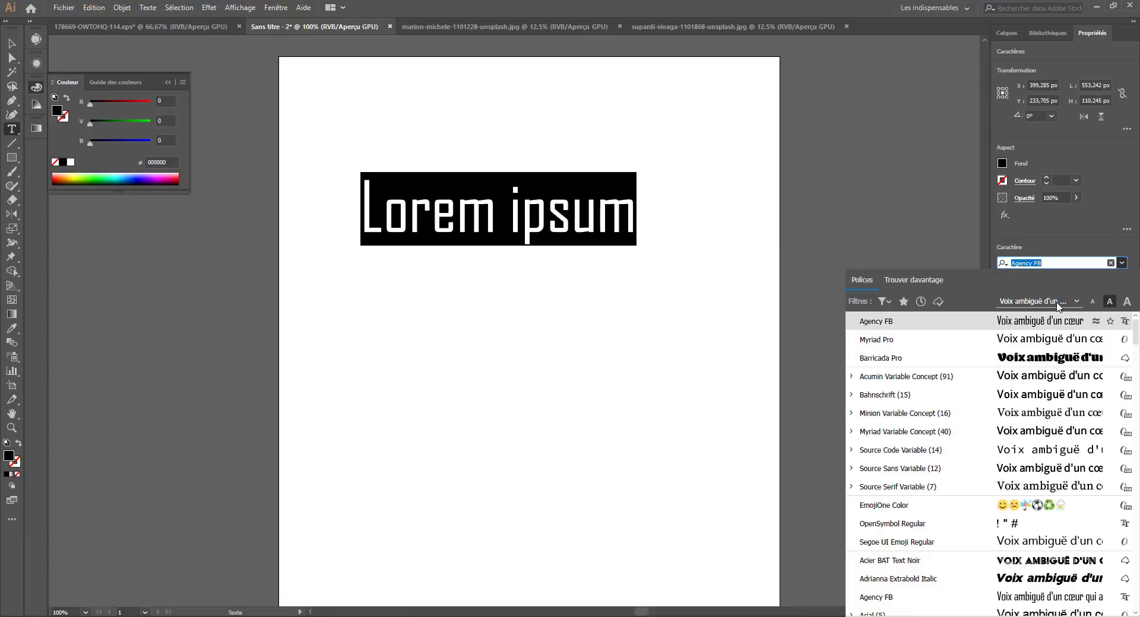
pyautogui.click(1076, 302)
pyautogui.click(943, 361)
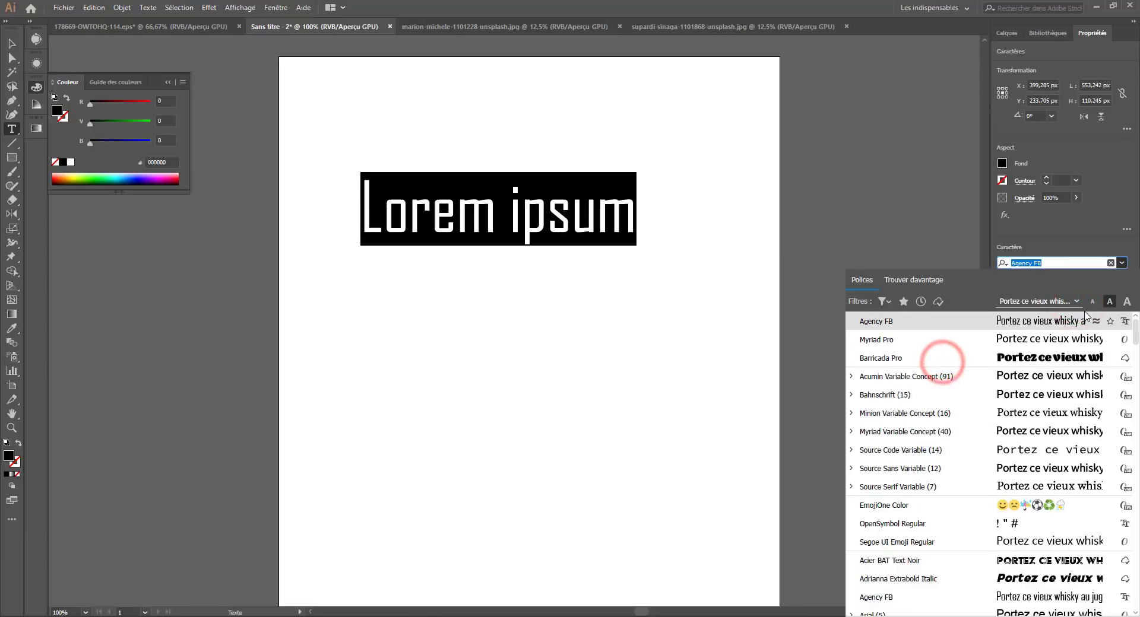
pyautogui.click(1075, 302)
pyautogui.click(932, 374)
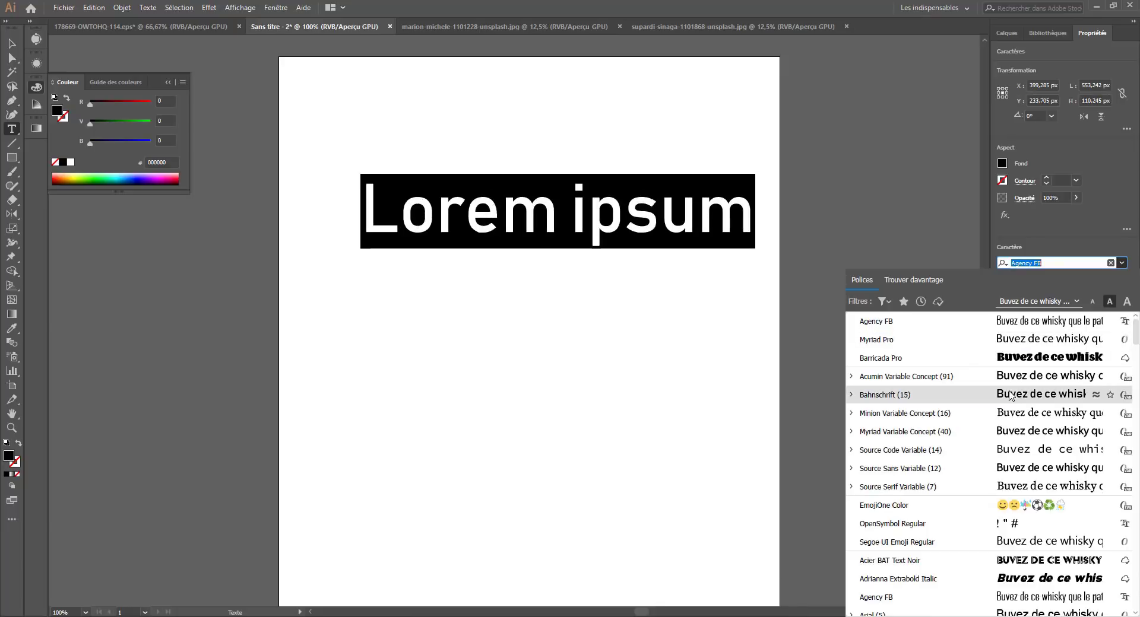
# Step: Try the small and large sample sizes in the font list, then restore the medium size
pyautogui.scroll(-5, 1011, 395)
pyautogui.scroll(5, 1011, 395)
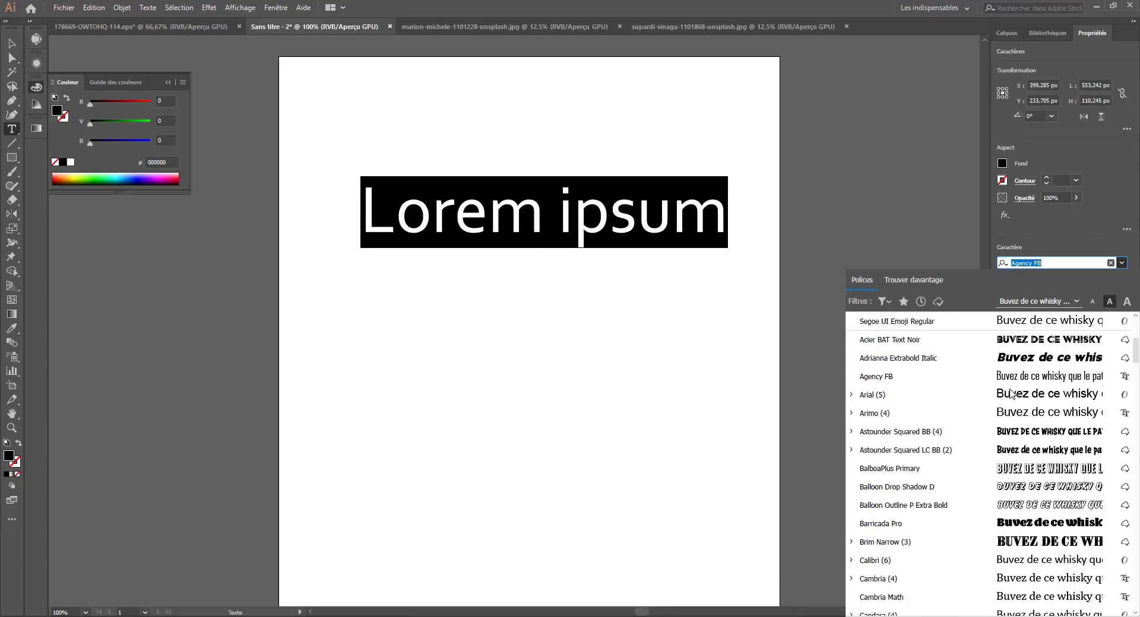
pyautogui.click(1094, 301)
pyautogui.click(1126, 302)
pyautogui.click(1109, 301)
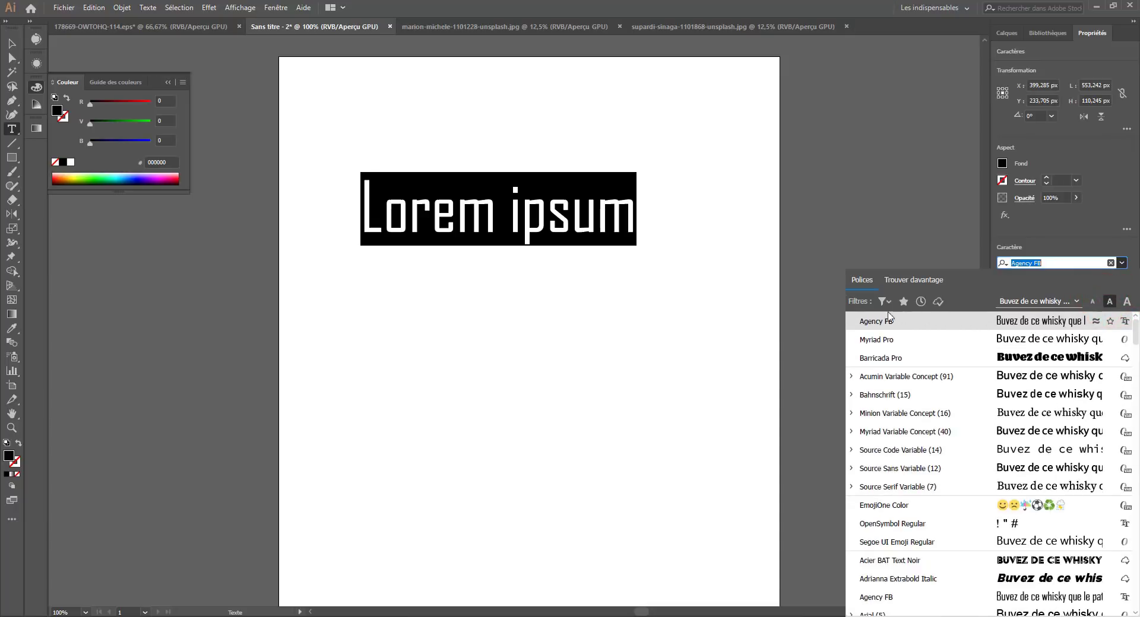
# Step: Browse the additional Adobe fonts available for activation and preview several of them on the "Lorem ipsum" text
pyautogui.click(890, 280)
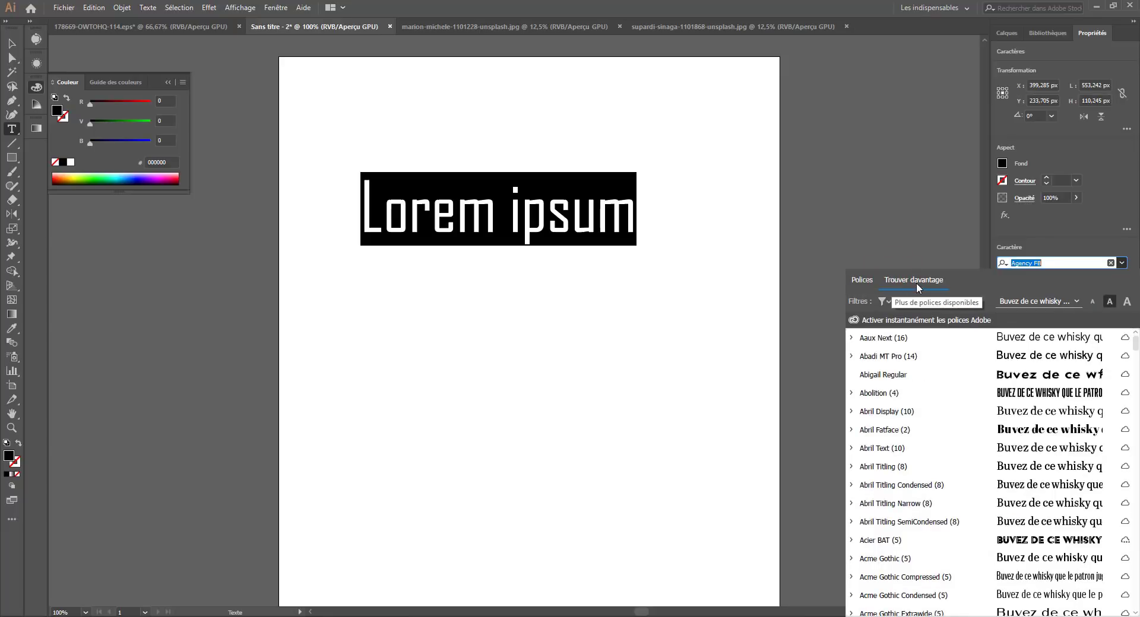
pyautogui.scroll(-15, 914, 386)
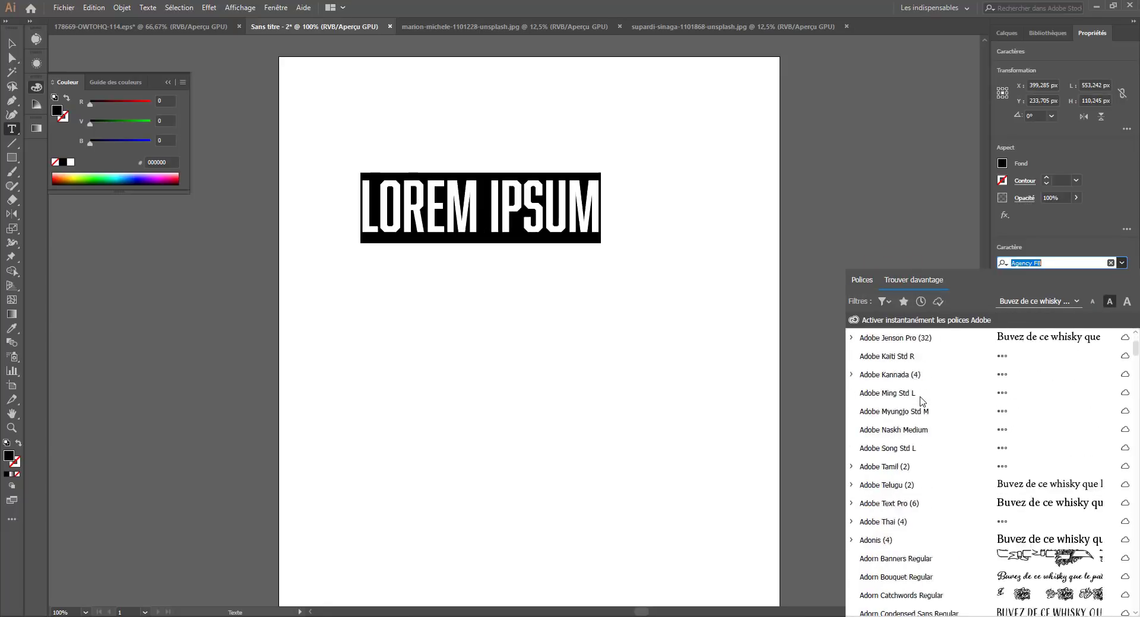
pyautogui.scroll(-20, 901, 446)
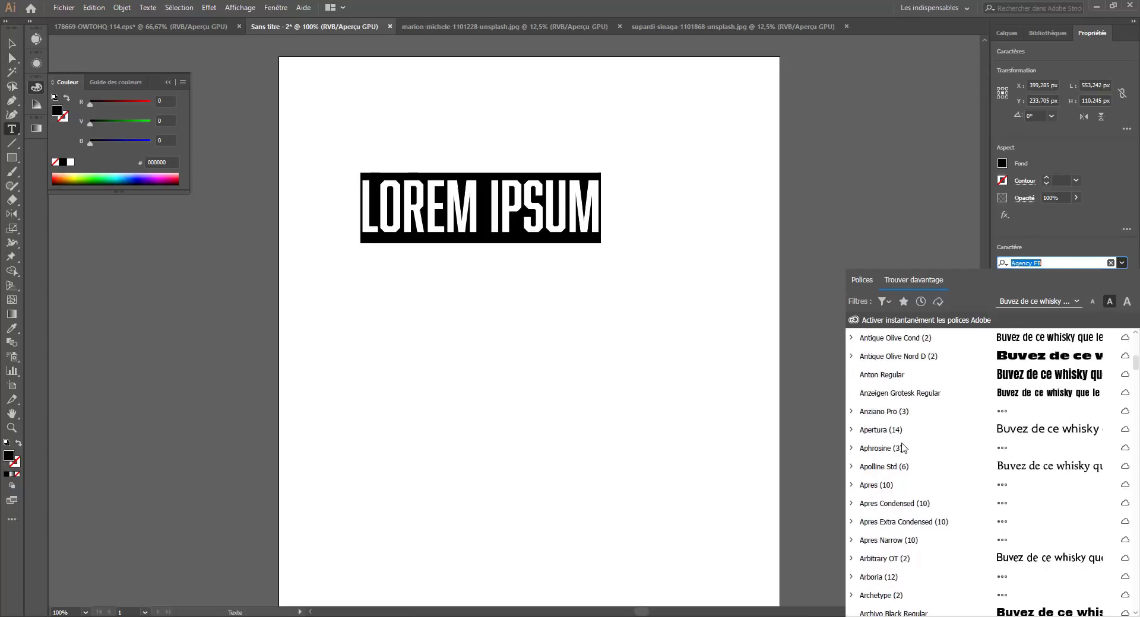
pyautogui.scroll(-15, 903, 447)
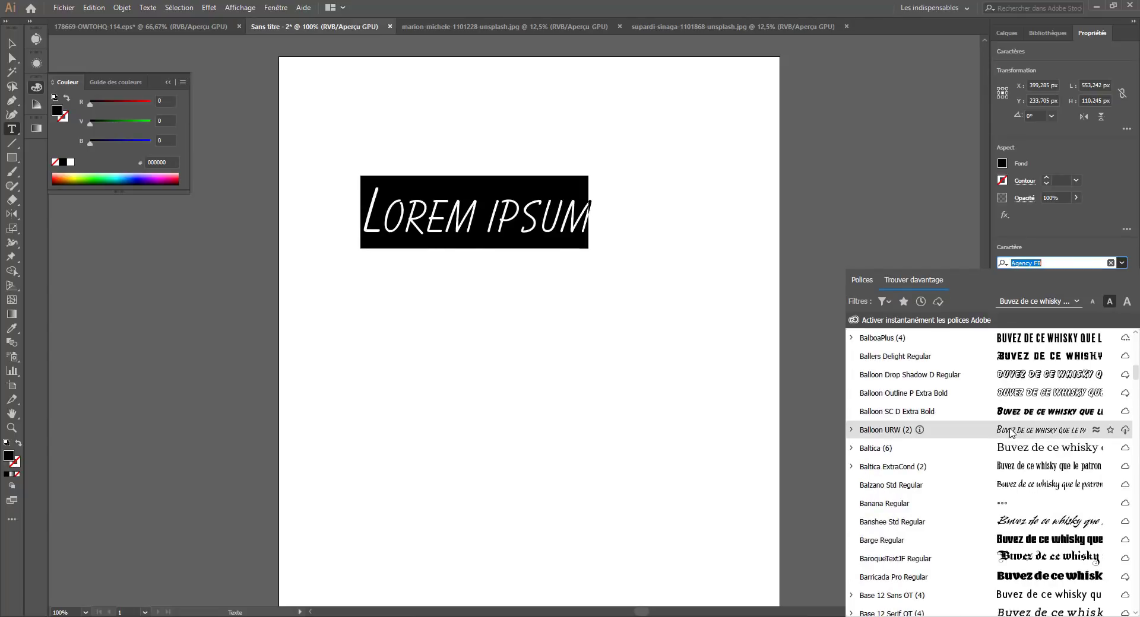
pyautogui.scroll(15, 1004, 415)
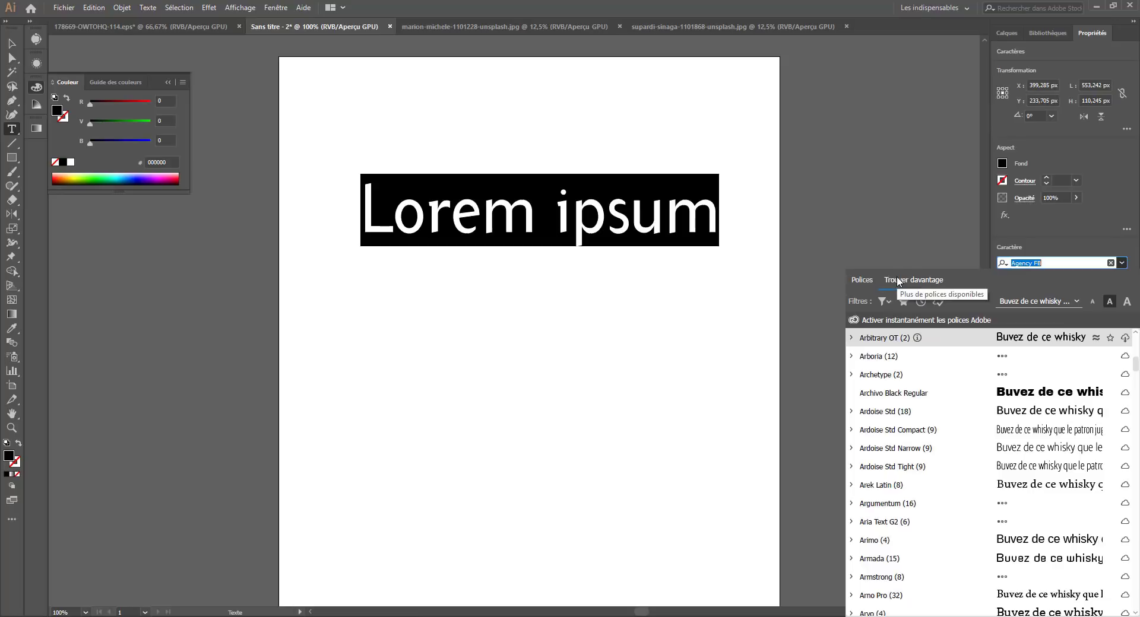
pyautogui.scroll(-14, 950, 438)
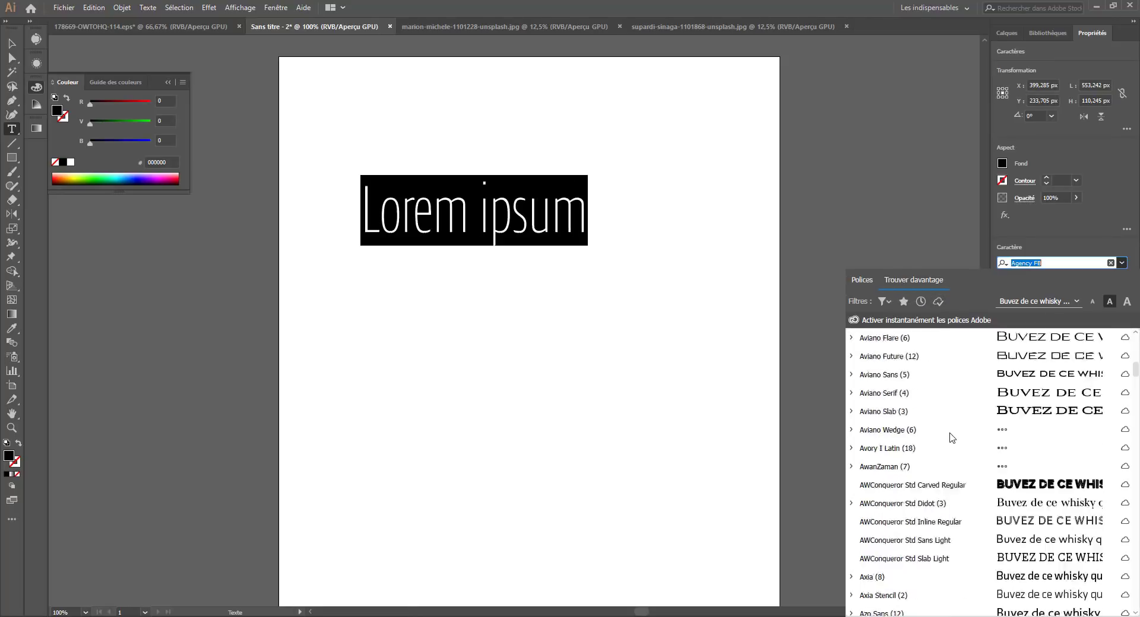
pyautogui.scroll(-10, 952, 438)
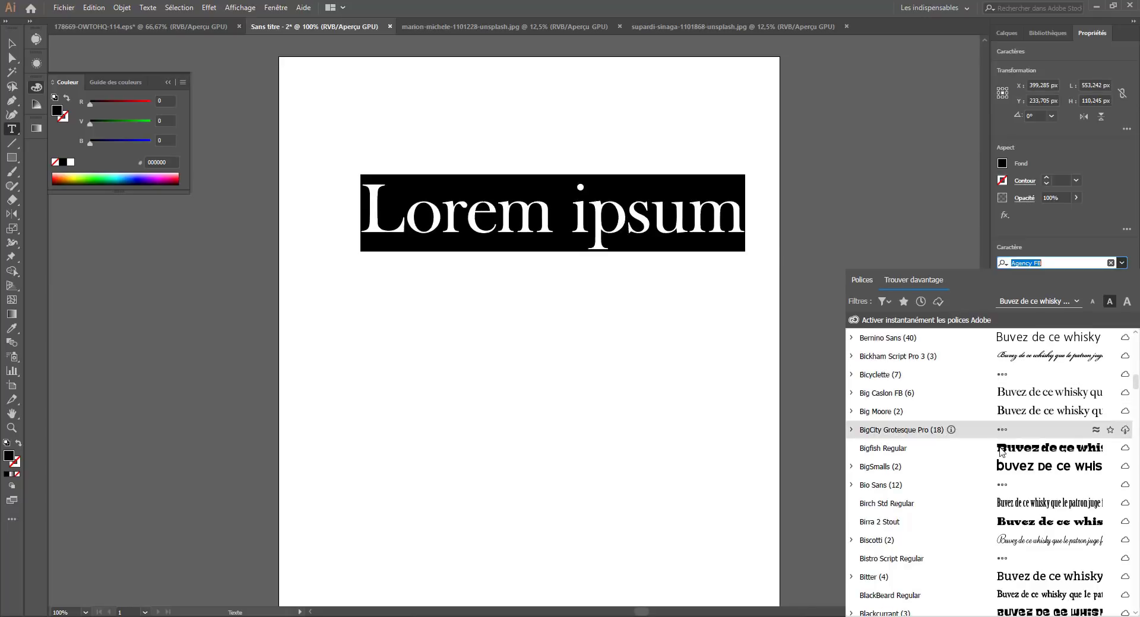
pyautogui.scroll(-5, 962, 475)
pyautogui.scroll(-4, 1002, 514)
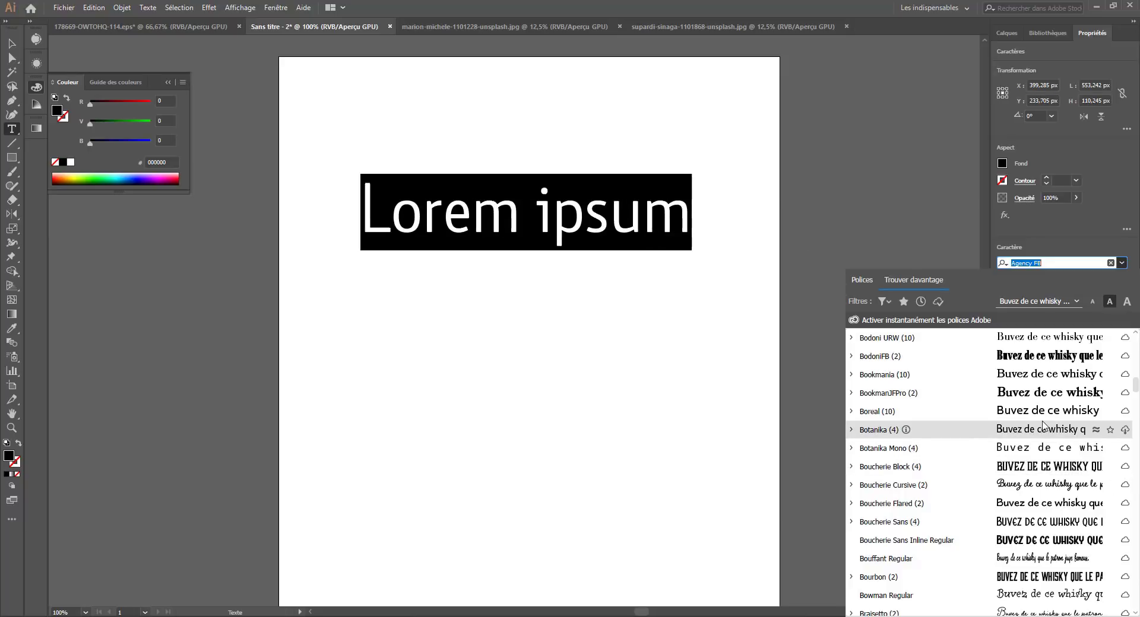
pyautogui.scroll(-8, 1044, 425)
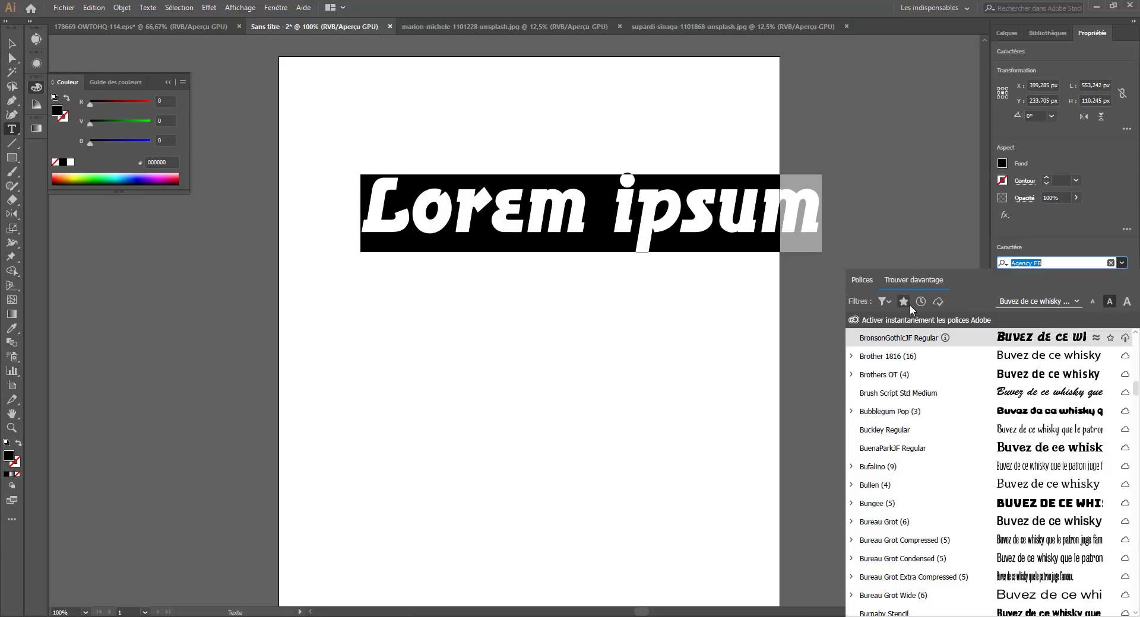
# Step: Filter the additional Adobe fonts by Sans Serif classification, heavy weight (Grande épaisseur) and high contrast (Contraste élevé)
pyautogui.click(889, 302)
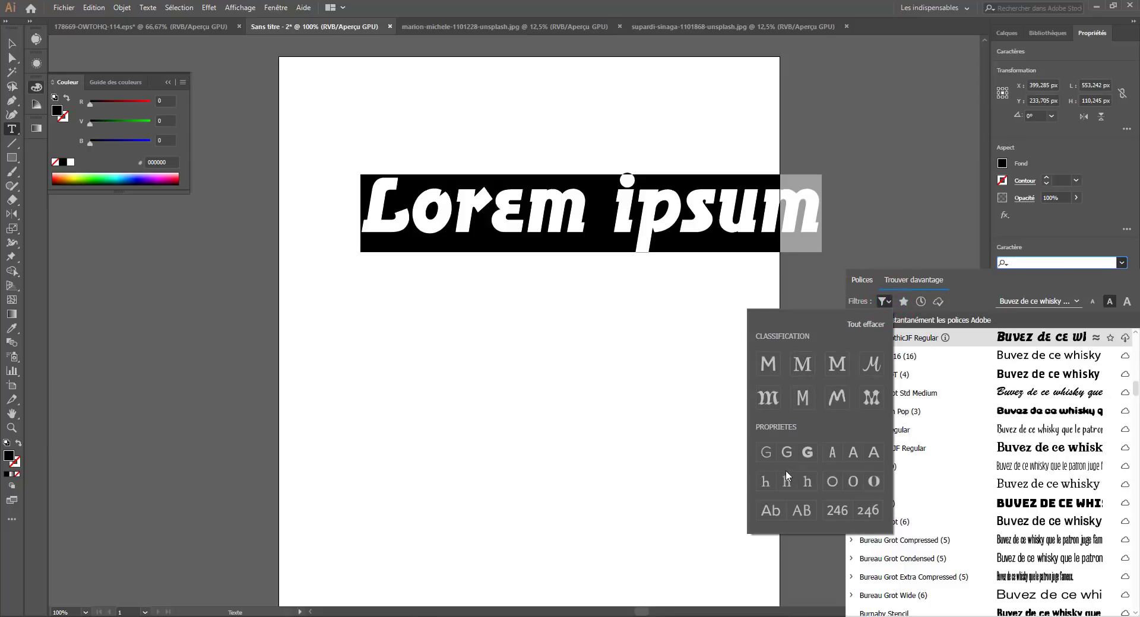
pyautogui.click(768, 364)
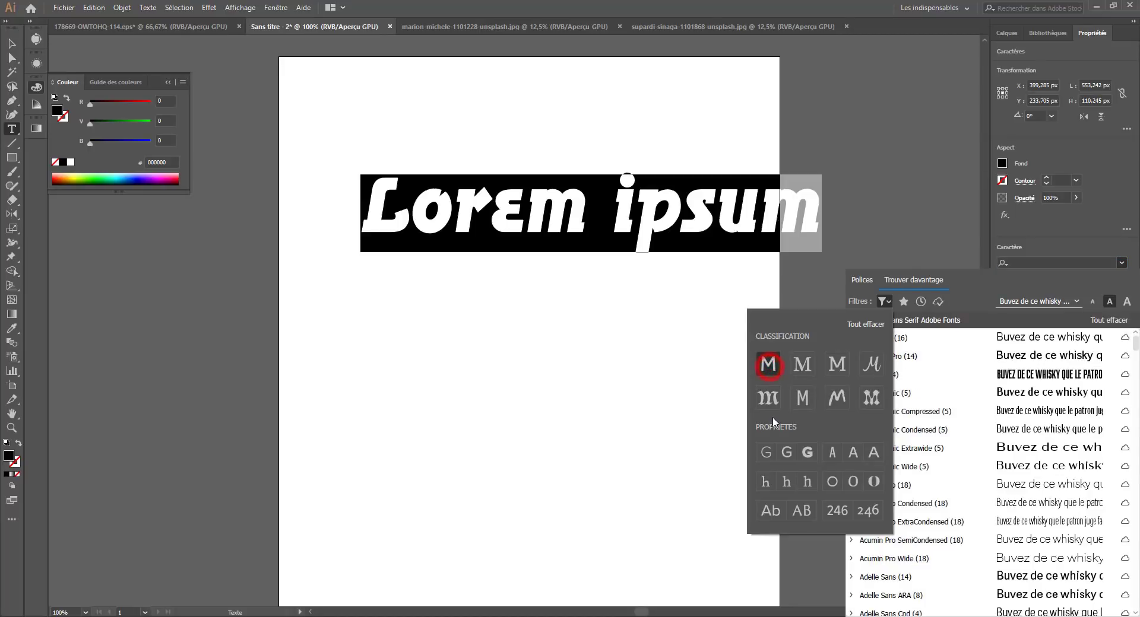
pyautogui.click(807, 453)
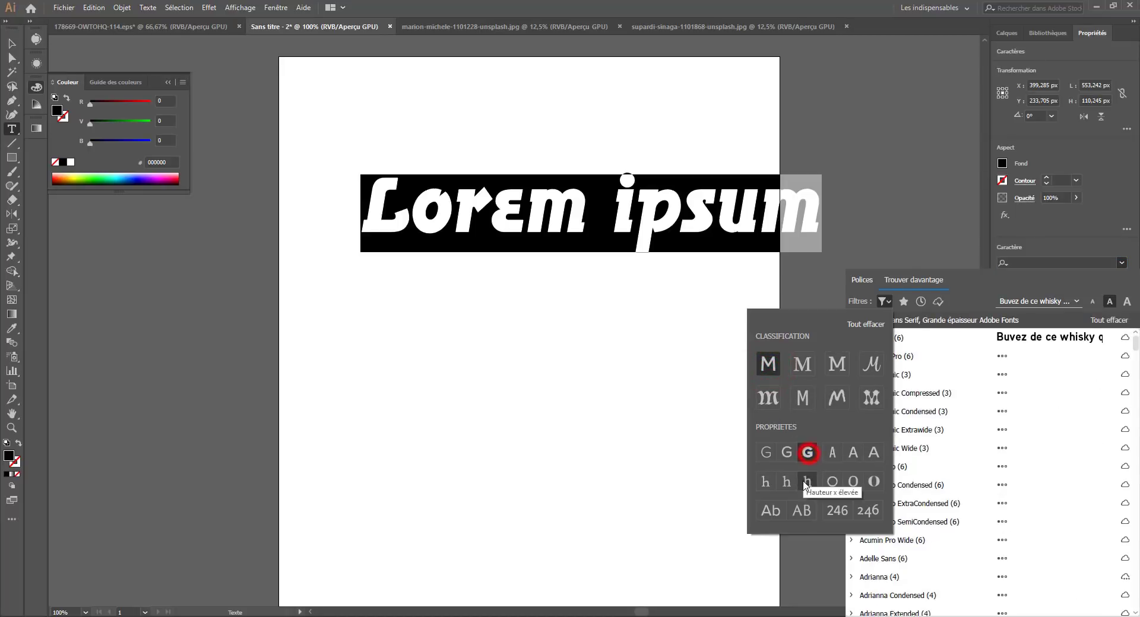
pyautogui.click(874, 481)
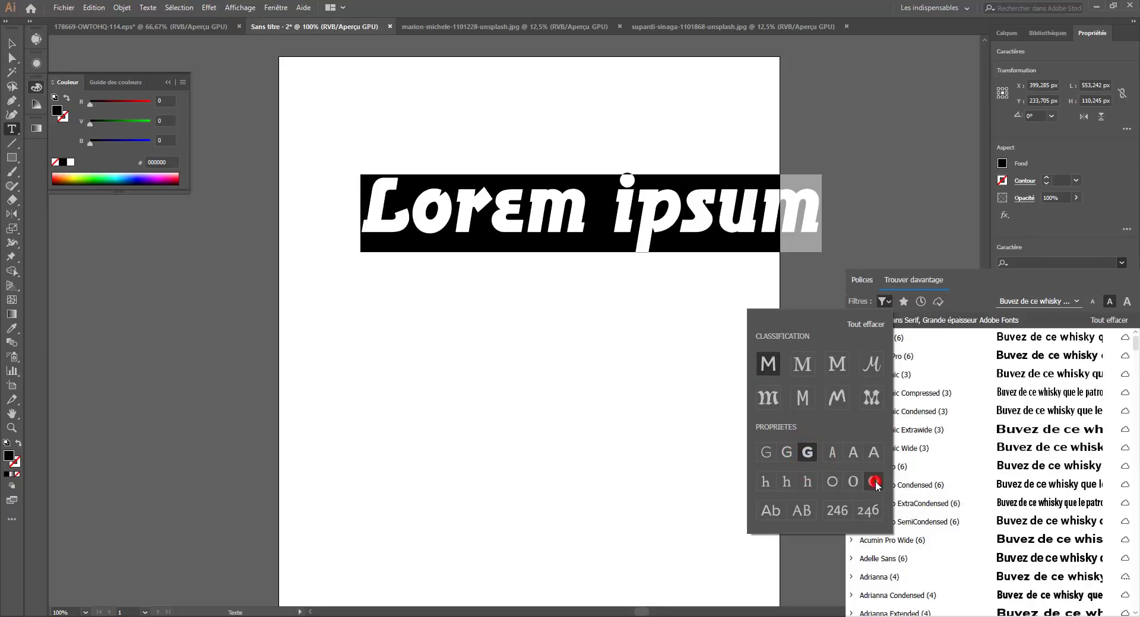
# Step: Preview the filtered font Couture Sans on the "Lorem ipsum" text and compare the installed and additional font lists
pyautogui.click(970, 288)
pyautogui.click(909, 393)
pyautogui.click(864, 281)
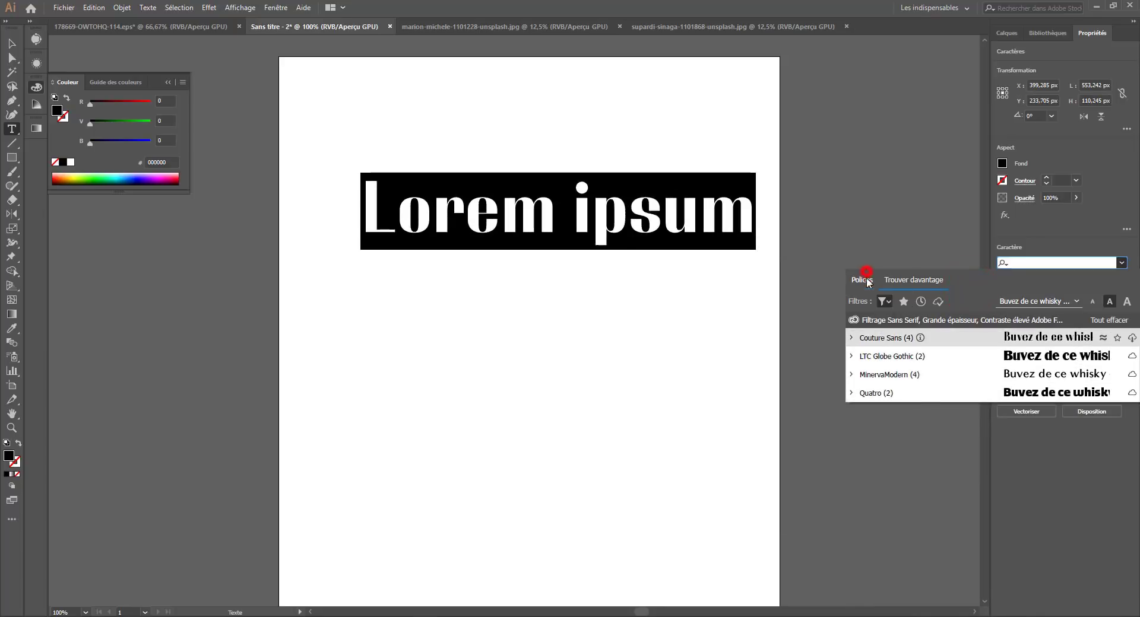
pyautogui.click(911, 282)
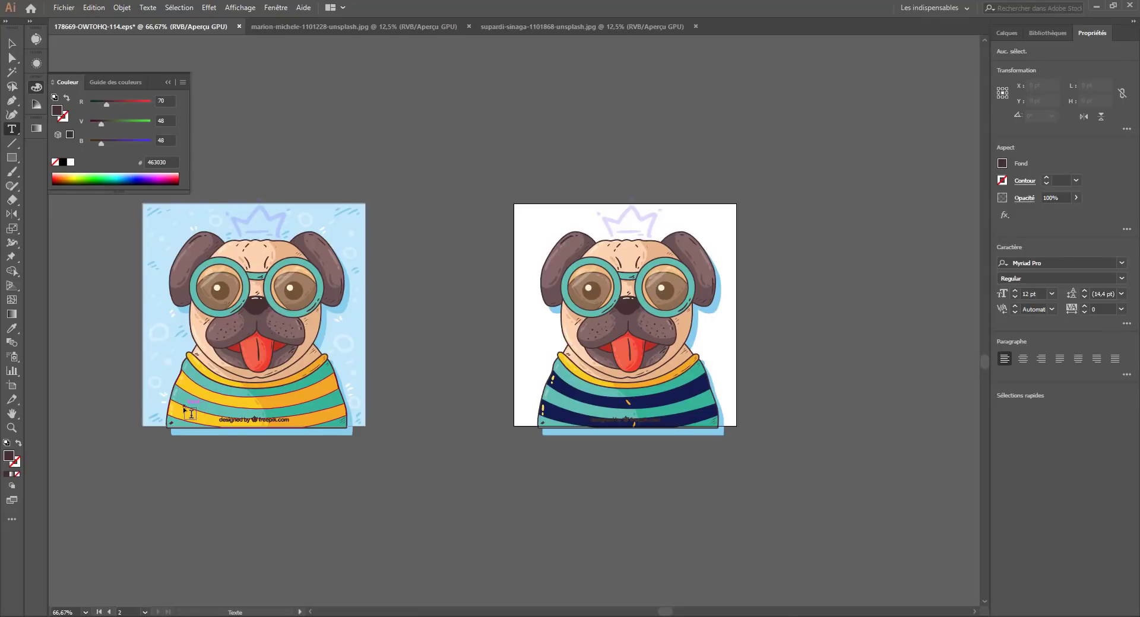
# Step: Collapse the expanded Color panel and open the full list of tools for customizing the toolbar
pyautogui.click(35, 86)
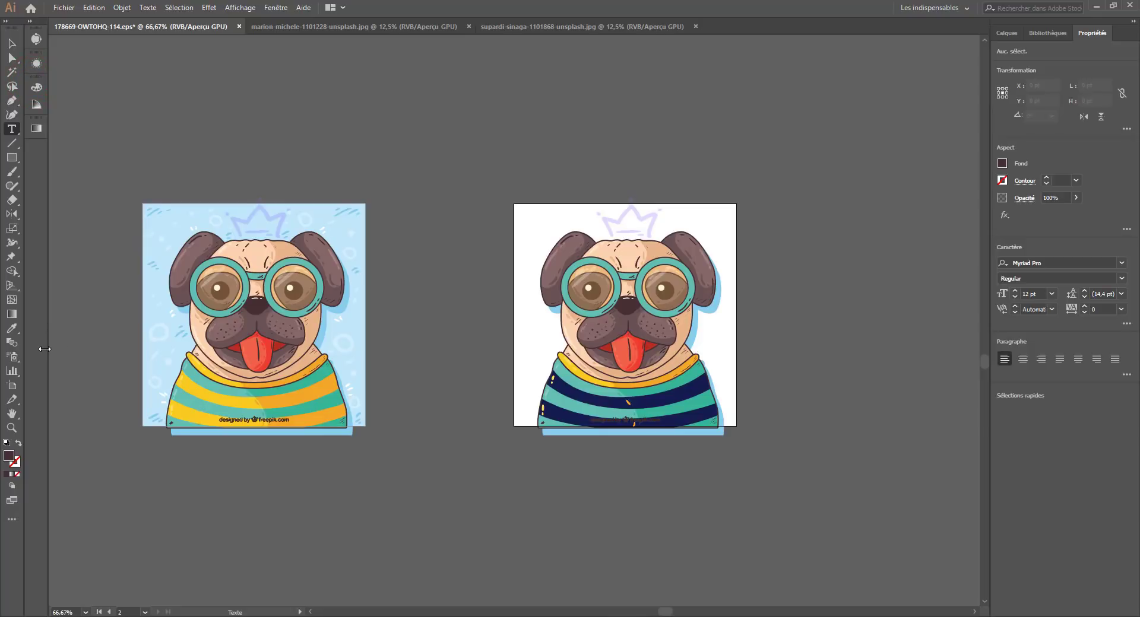
pyautogui.click(12, 521)
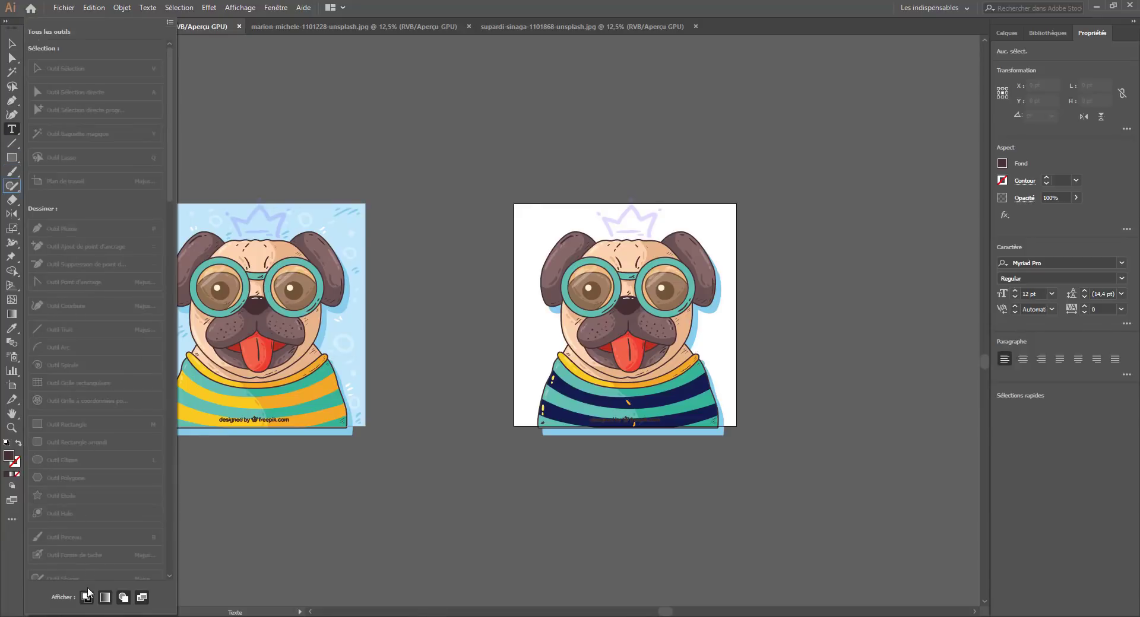
# Step: Try hiding the toolbar's fill and stroke, colour, drawing mode and screen mode controls, then show them all again
pyautogui.click(87, 598)
pyautogui.click(105, 597)
pyautogui.click(123, 597)
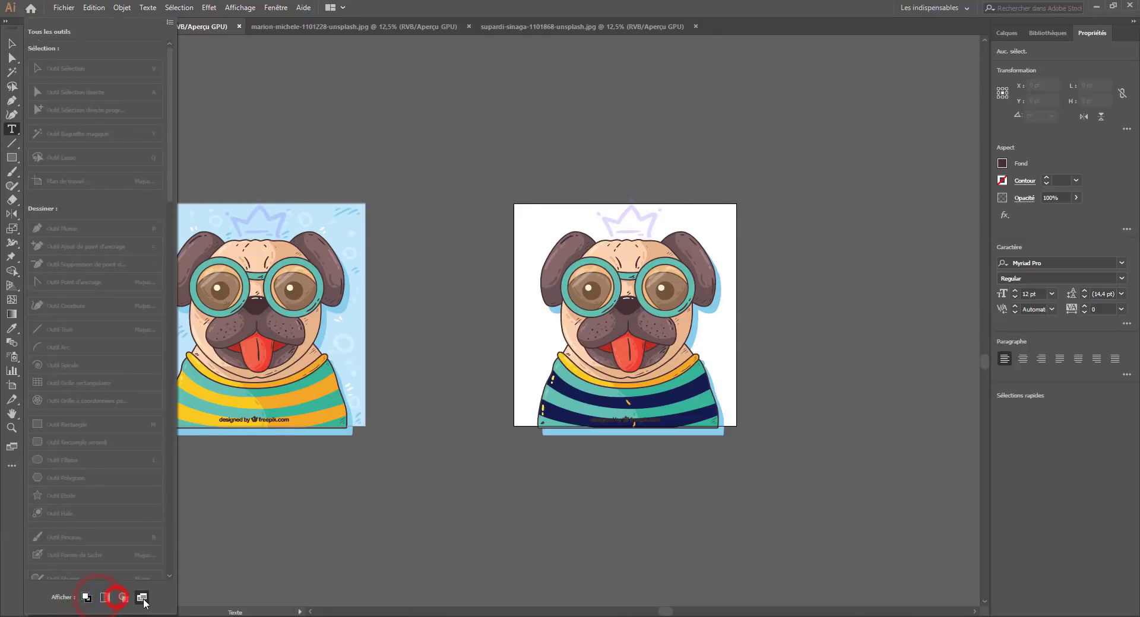
pyautogui.click(141, 597)
pyautogui.click(123, 597)
pyautogui.click(105, 597)
pyautogui.click(86, 597)
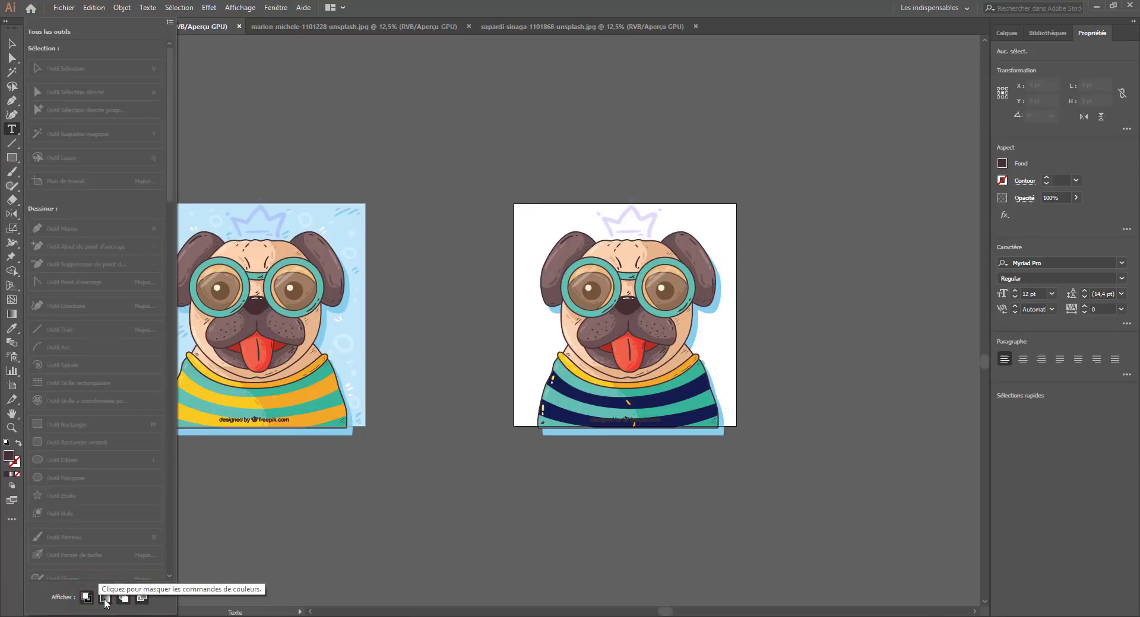
pyautogui.click(104, 597)
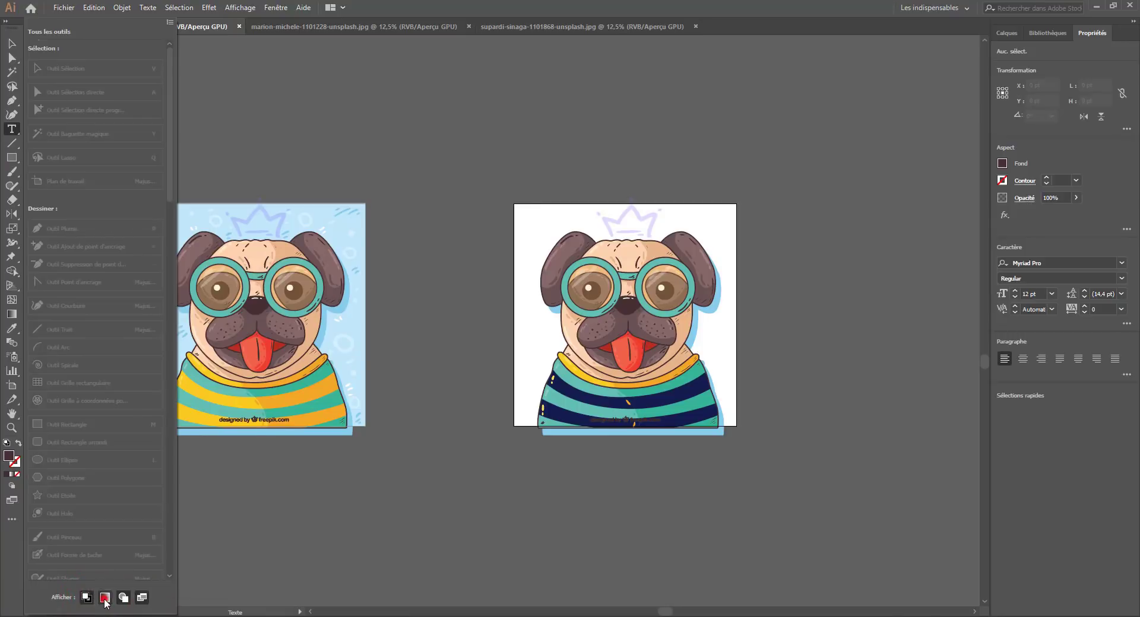
pyautogui.click(123, 597)
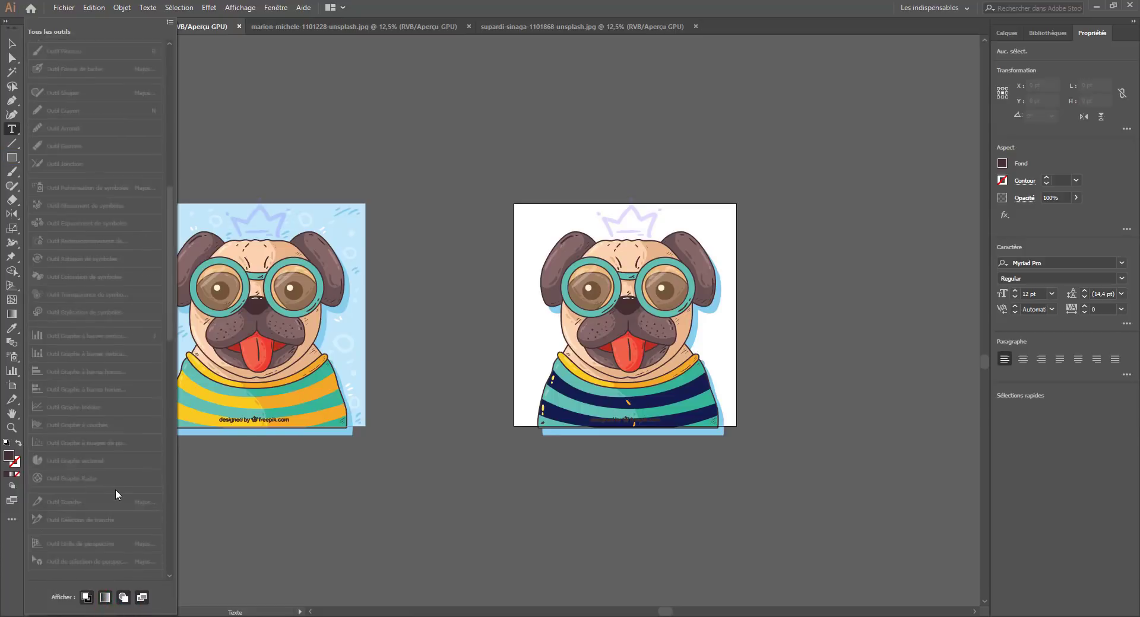
# Step: Try the basic toolbar (De base) docked at the window's edge, then switch back to the advanced toolbar (Avancé)
pyautogui.click(166, 22)
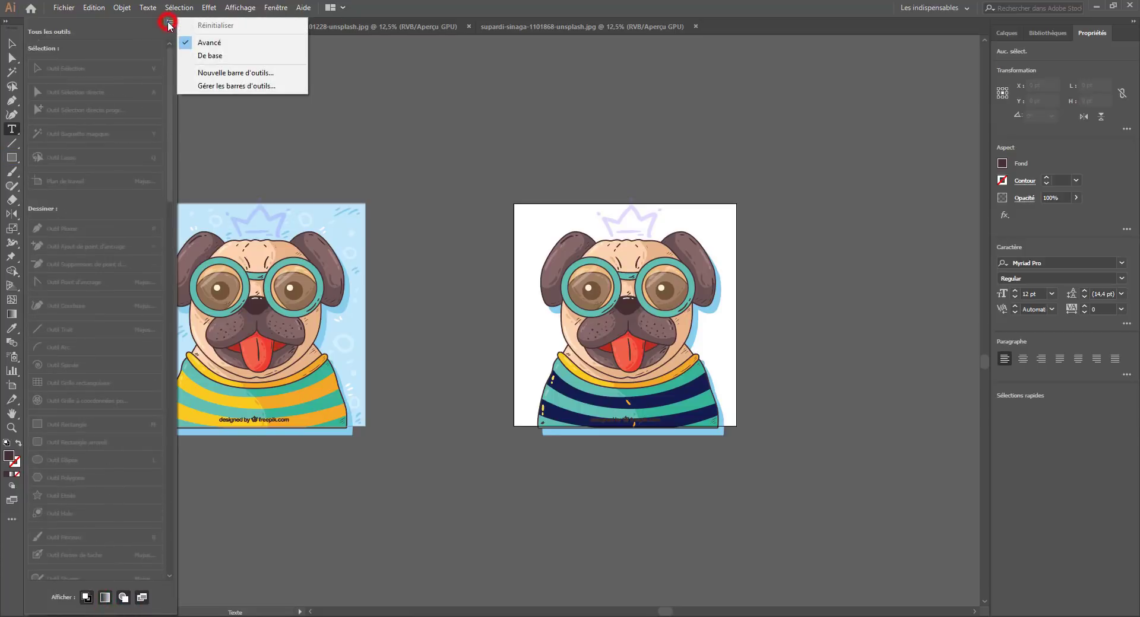
pyautogui.click(209, 56)
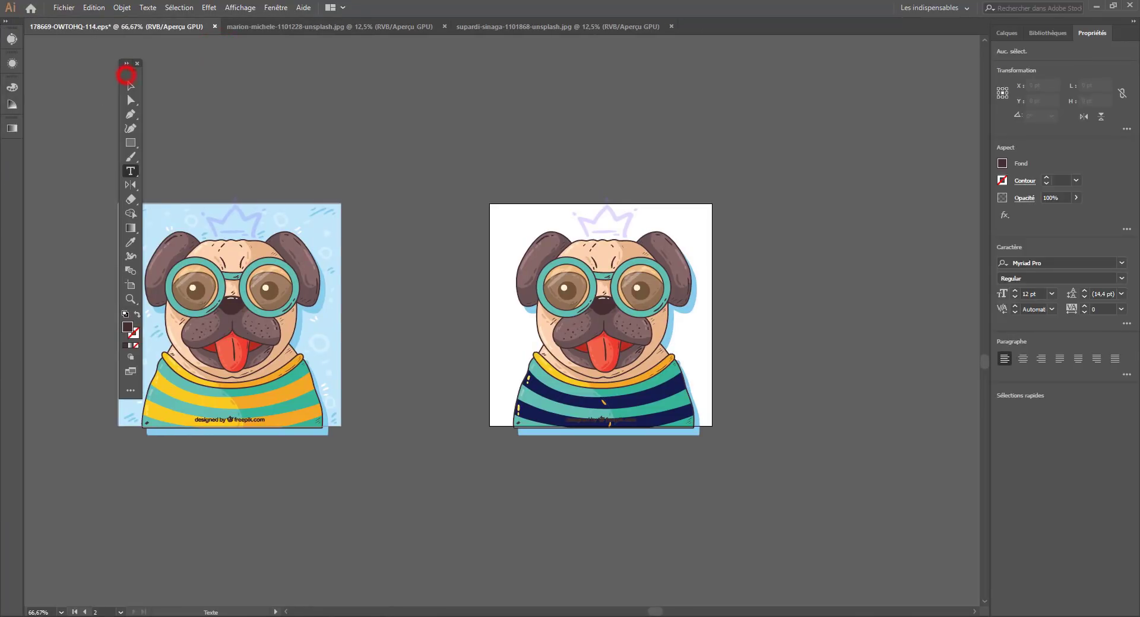
pyautogui.moveTo(134, 67); pyautogui.dragTo(9, 68)
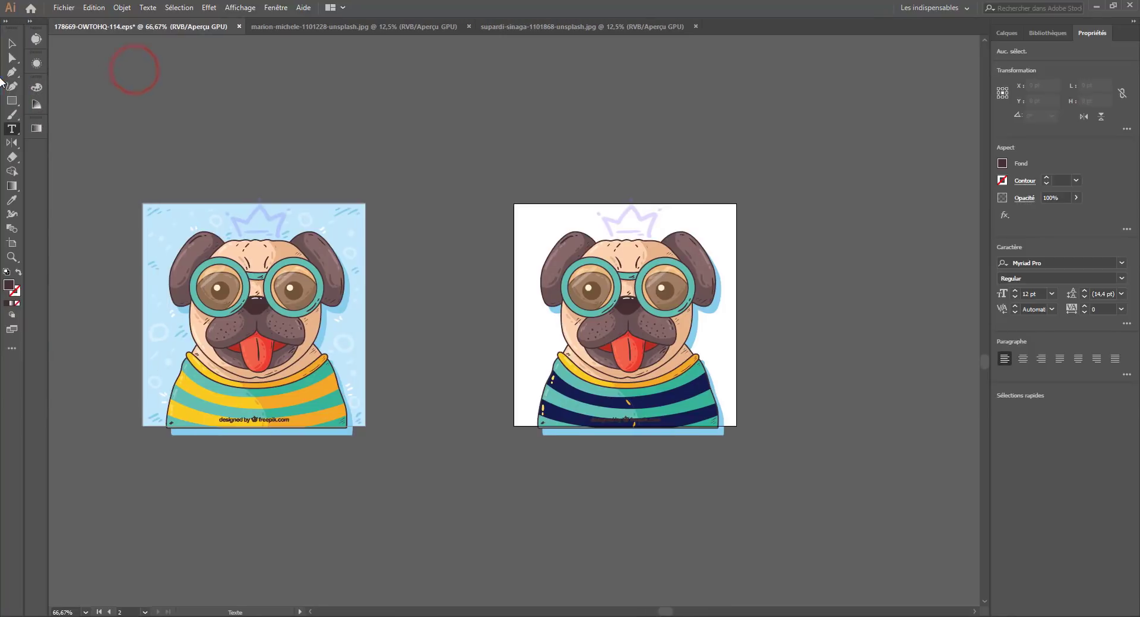
pyautogui.click(12, 349)
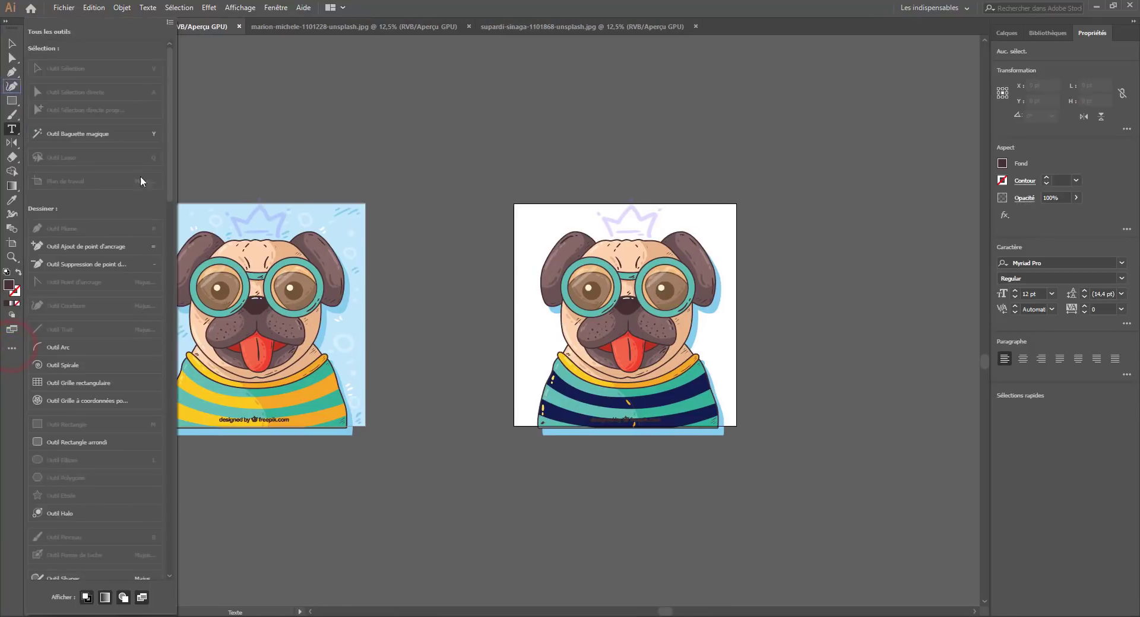
pyautogui.click(170, 22)
pyautogui.click(208, 42)
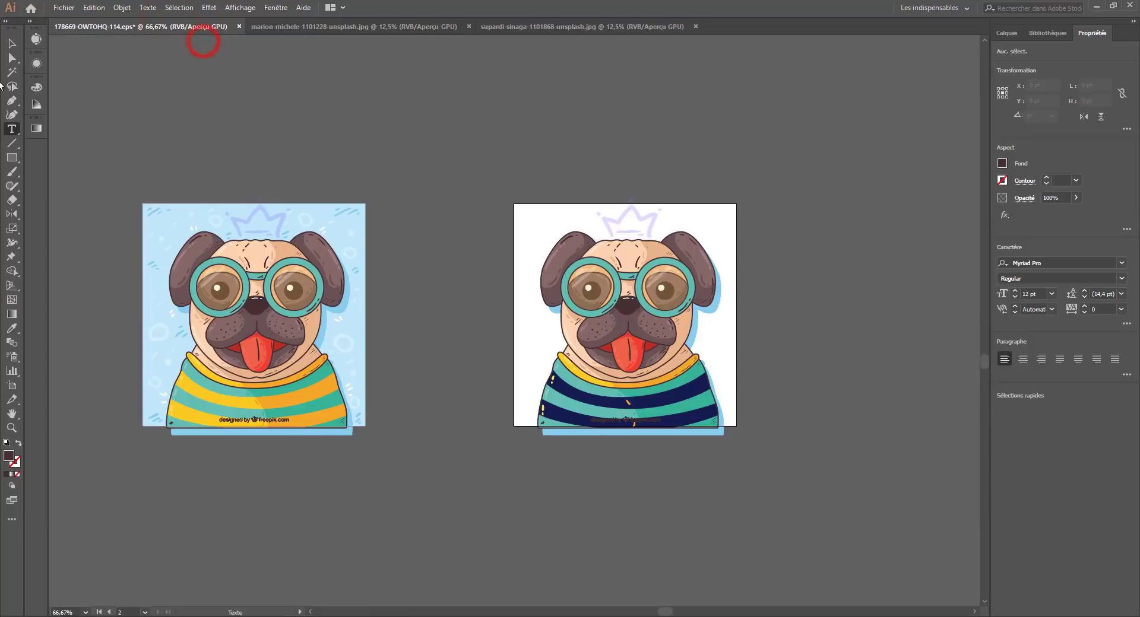
# Step: Create a new custom toolbar named "test"
pyautogui.click(12, 519)
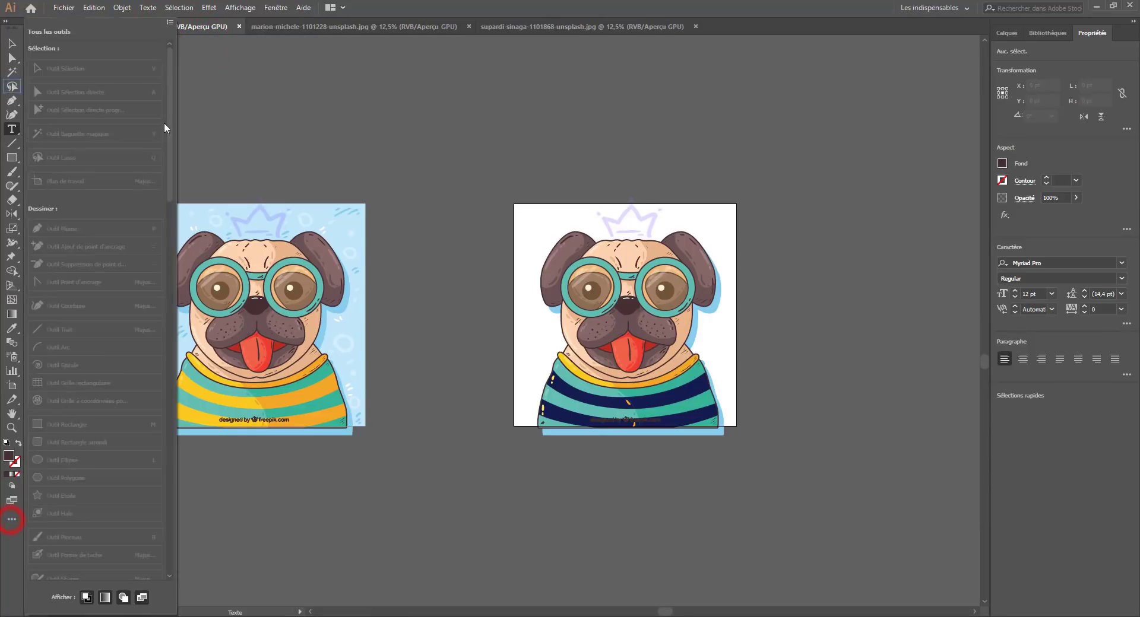
pyautogui.click(170, 22)
pyautogui.click(218, 72)
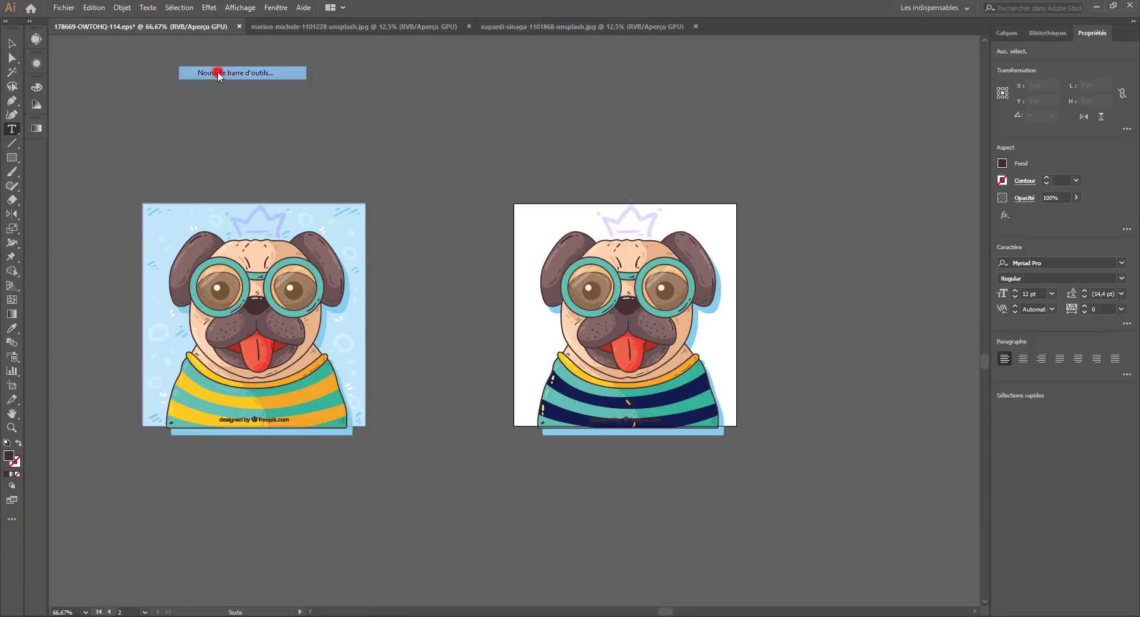
pyautogui.write('test')
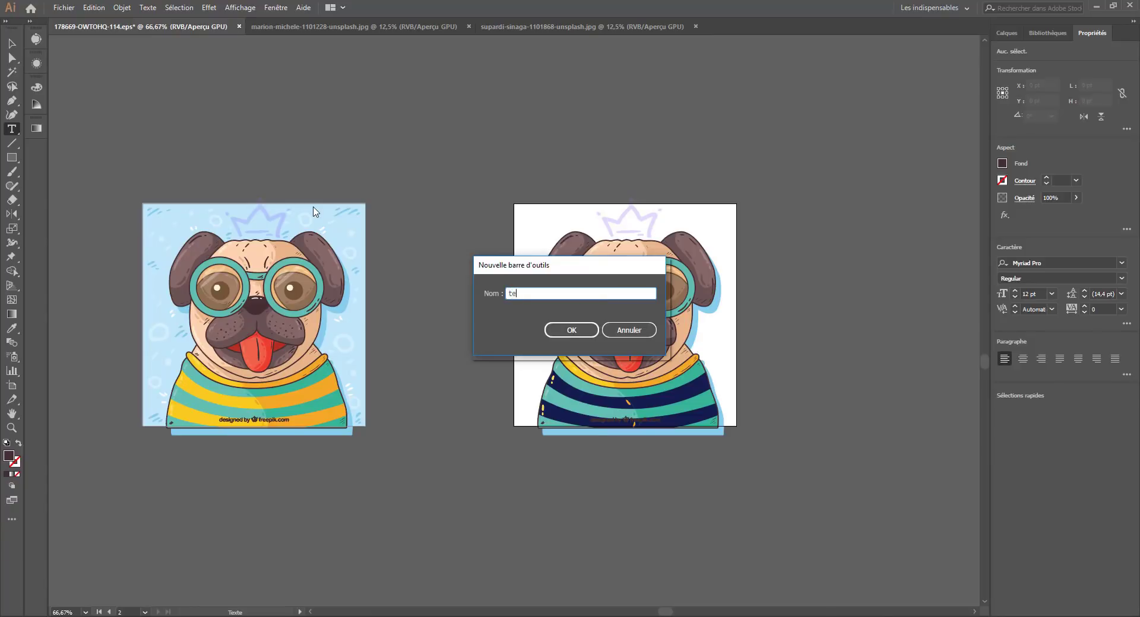
pyautogui.click(577, 330)
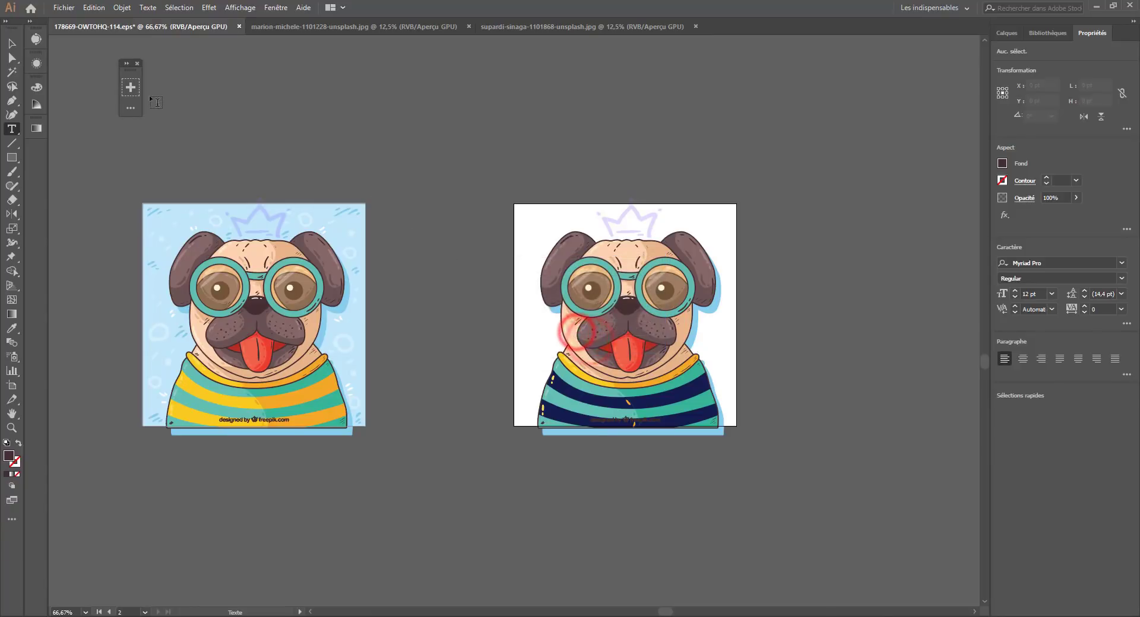
# Step: Add the Gradient tool and the Mesh tool to the "test" toolbar and move the toolbar beside the pug artboards
pyautogui.click(130, 89)
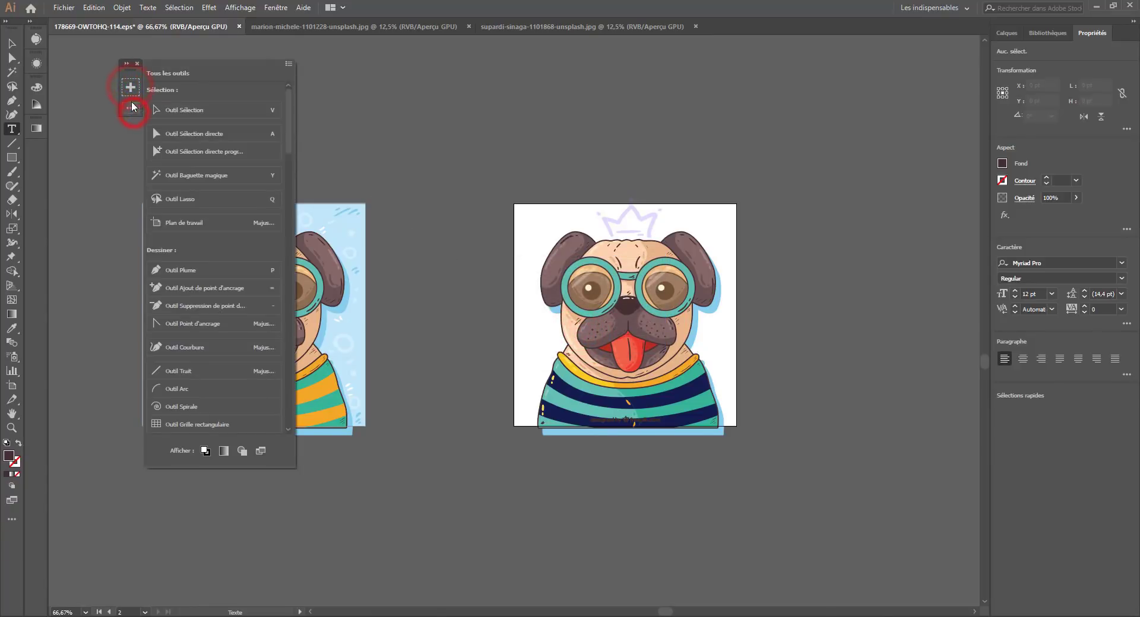
pyautogui.scroll(-10, 173, 354)
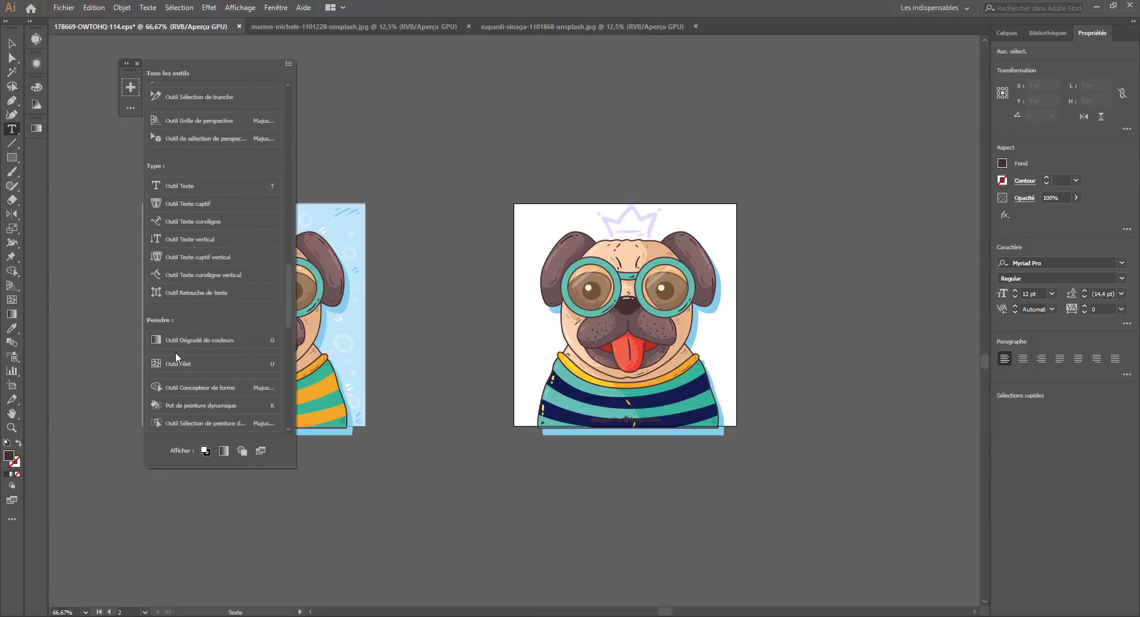
pyautogui.scroll(-5, 175, 352)
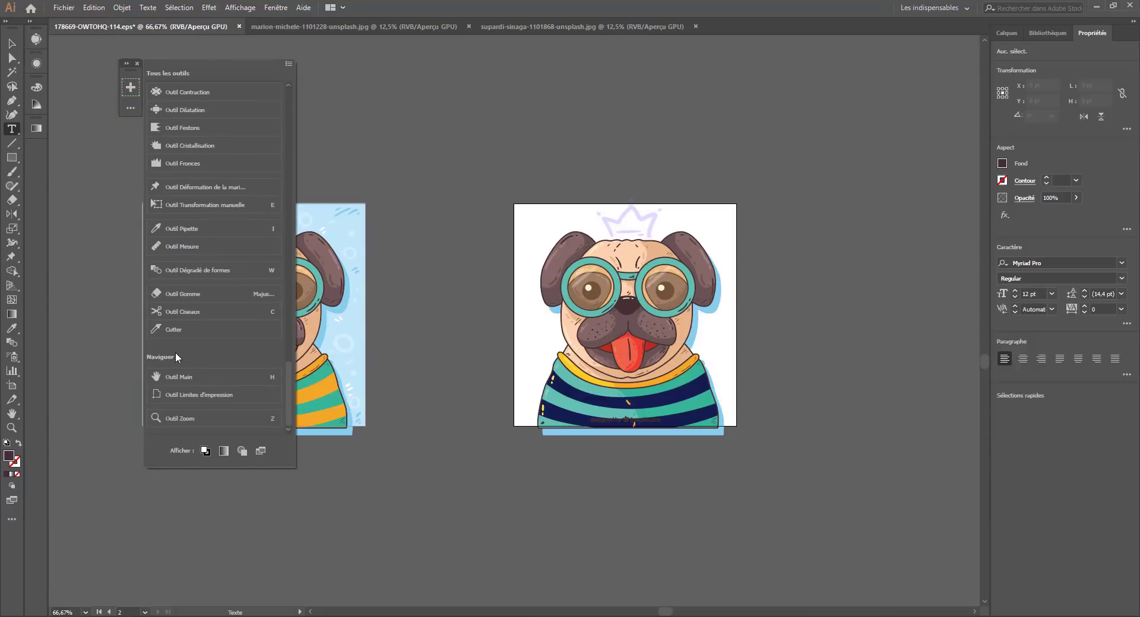
pyautogui.scroll(10, 176, 352)
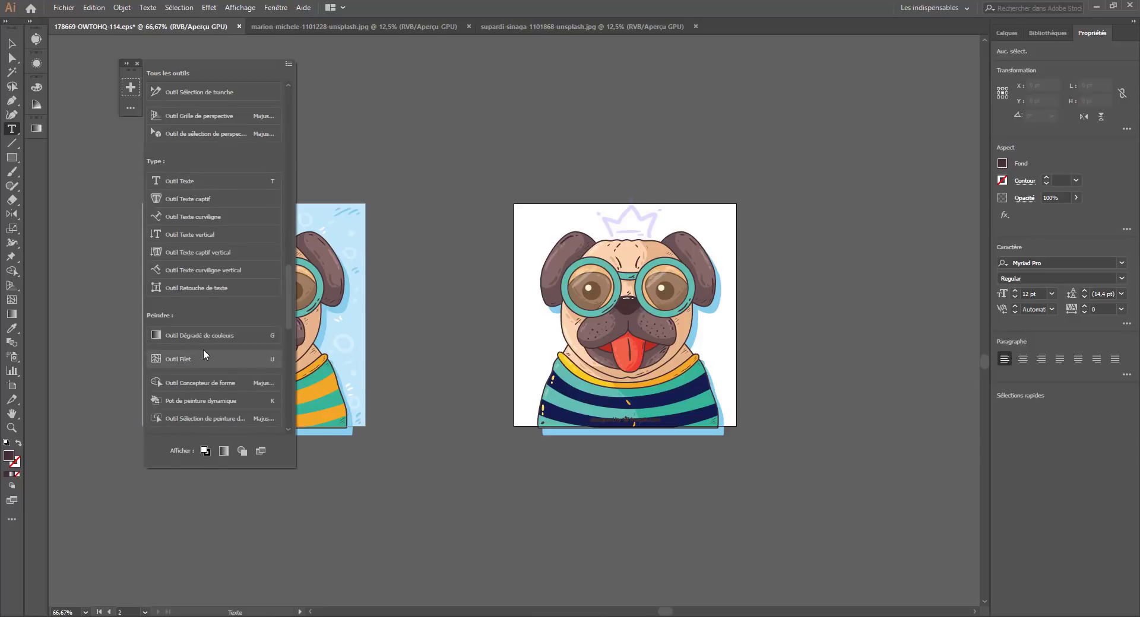
pyautogui.moveTo(202, 336); pyautogui.dragTo(134, 95)
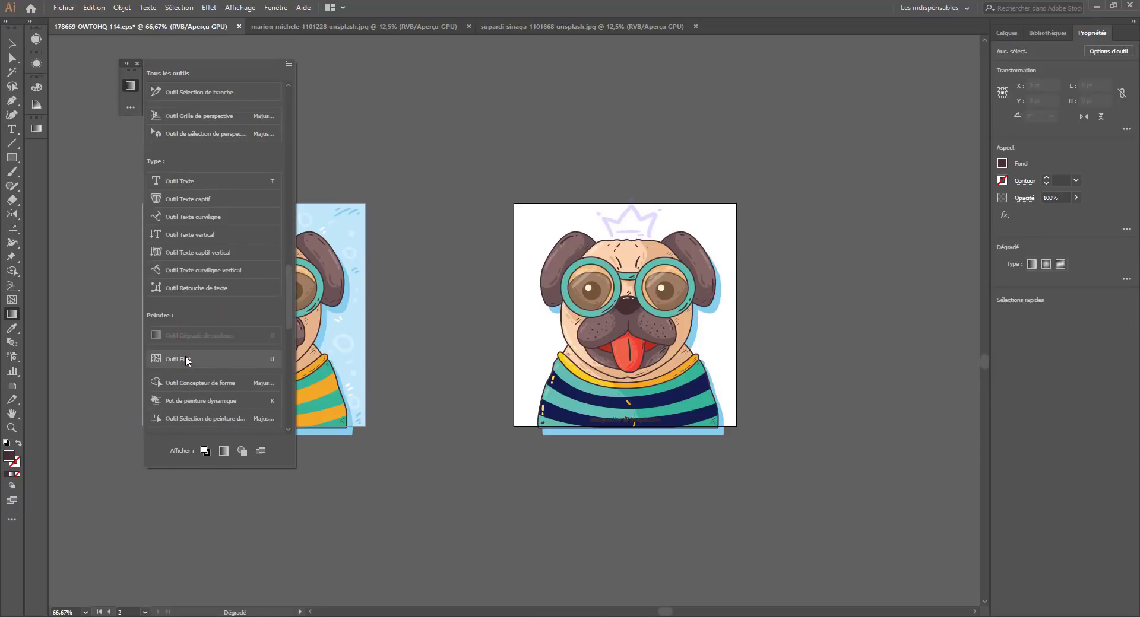
pyautogui.moveTo(183, 359); pyautogui.dragTo(920, 159)
# Step: Try docking the "test" toolbar beside the Properties panel, then undock it and close it
pyautogui.click(924, 171)
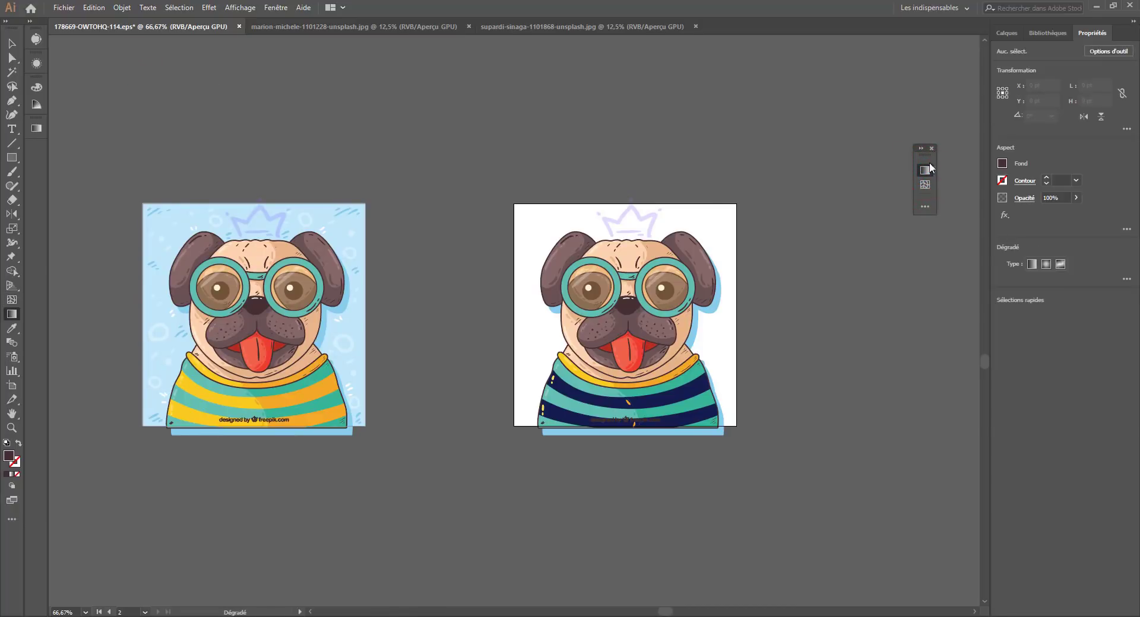
pyautogui.click(921, 206)
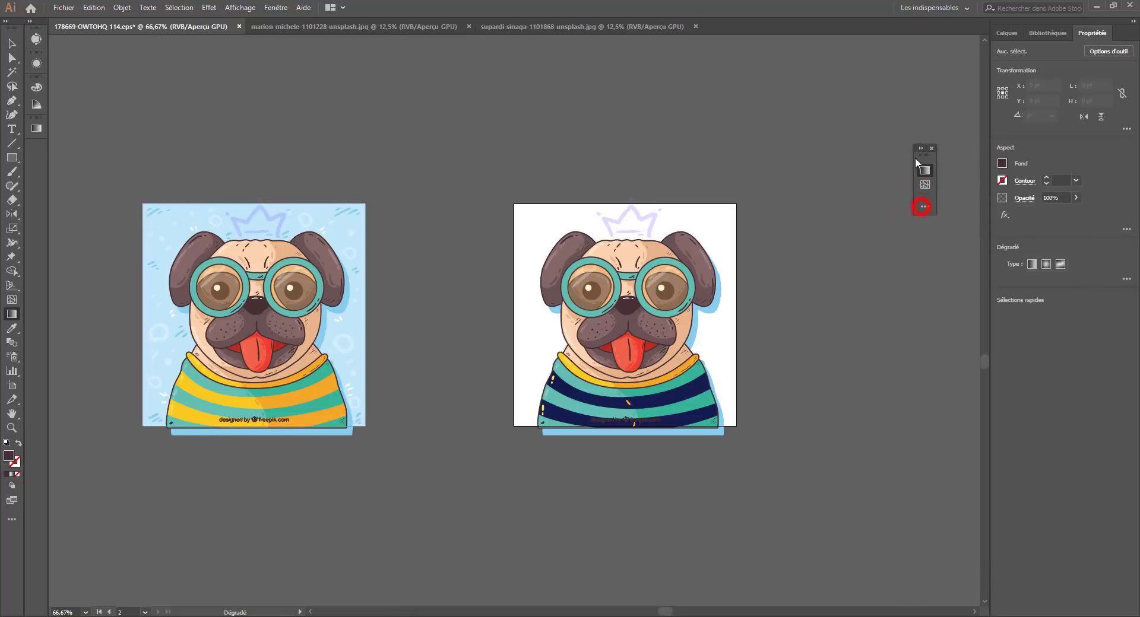
pyautogui.moveTo(926, 153); pyautogui.dragTo(981, 140)
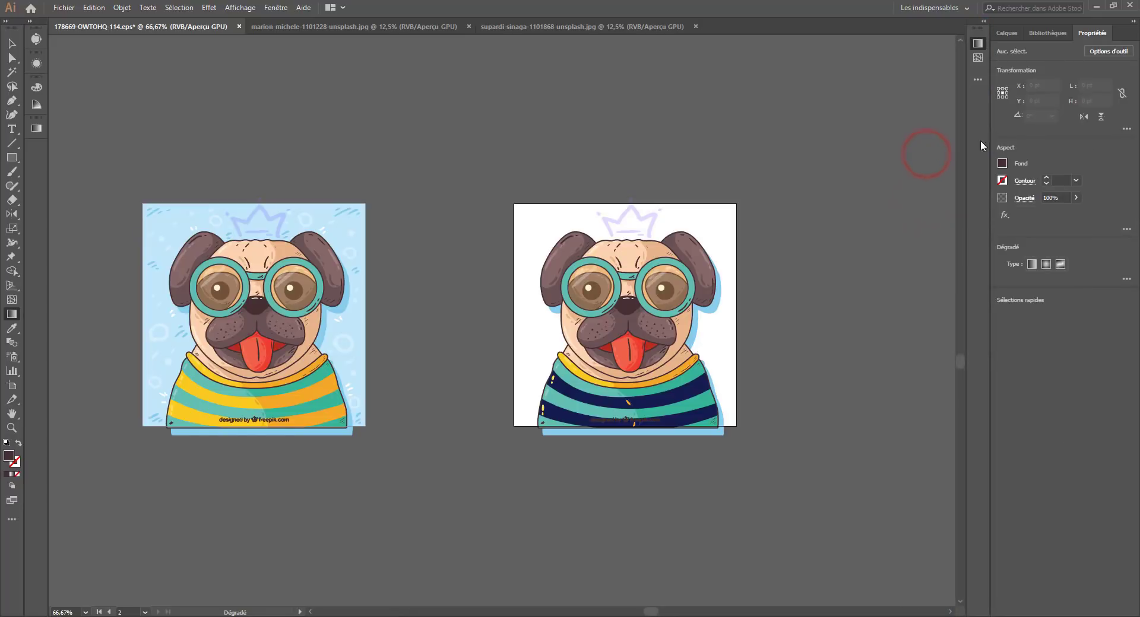
pyautogui.moveTo(980, 33); pyautogui.dragTo(861, 111)
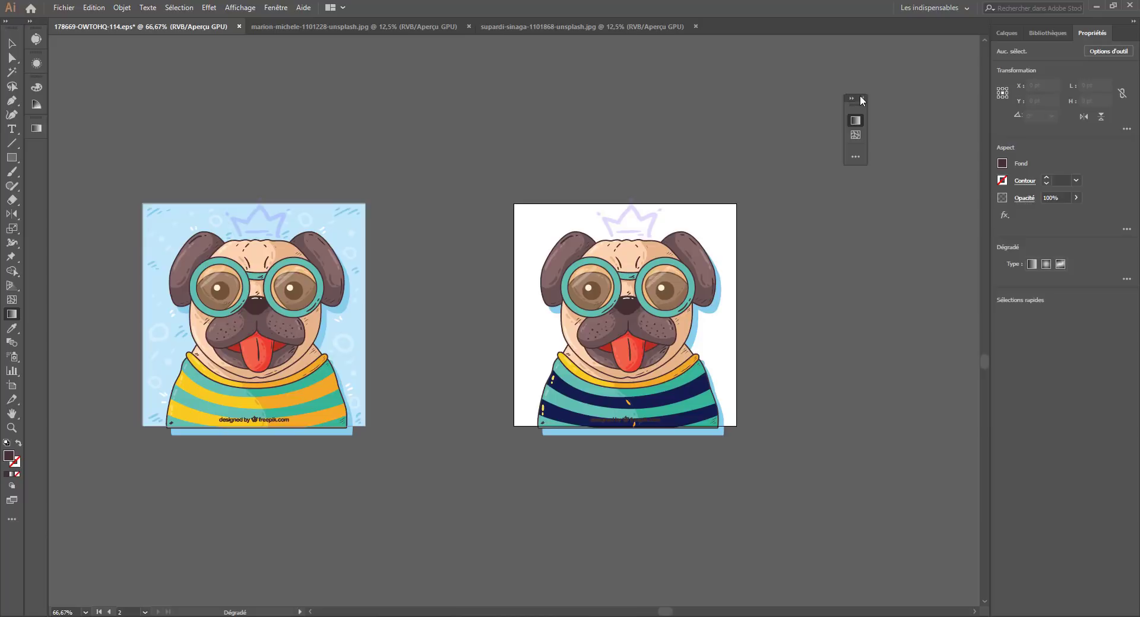
pyautogui.click(861, 99)
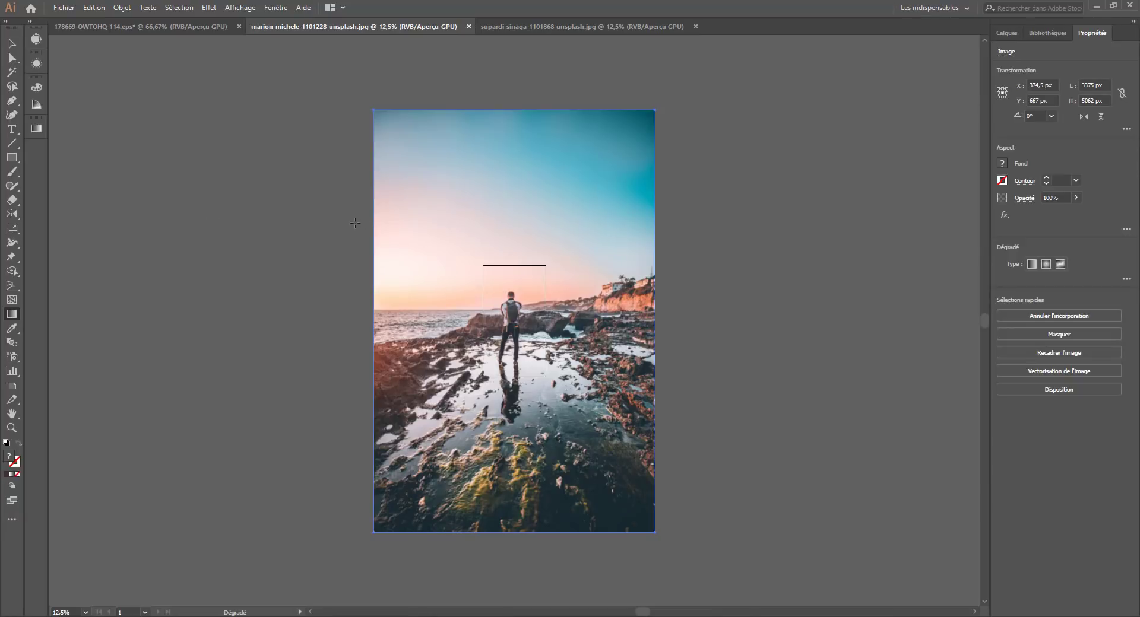
# Step: Crop the coastal photo of the standing man, cutting off the upper part of the sky
pyautogui.click(365, 136)
pyautogui.click(11, 44)
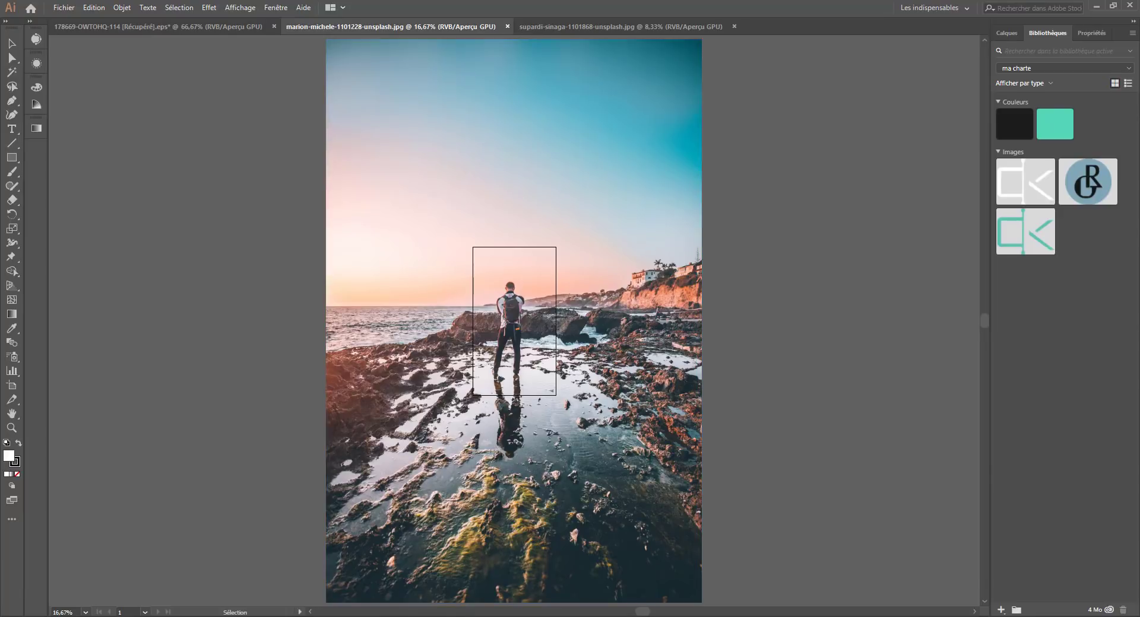
pyautogui.click(12, 43)
pyautogui.click(356, 209)
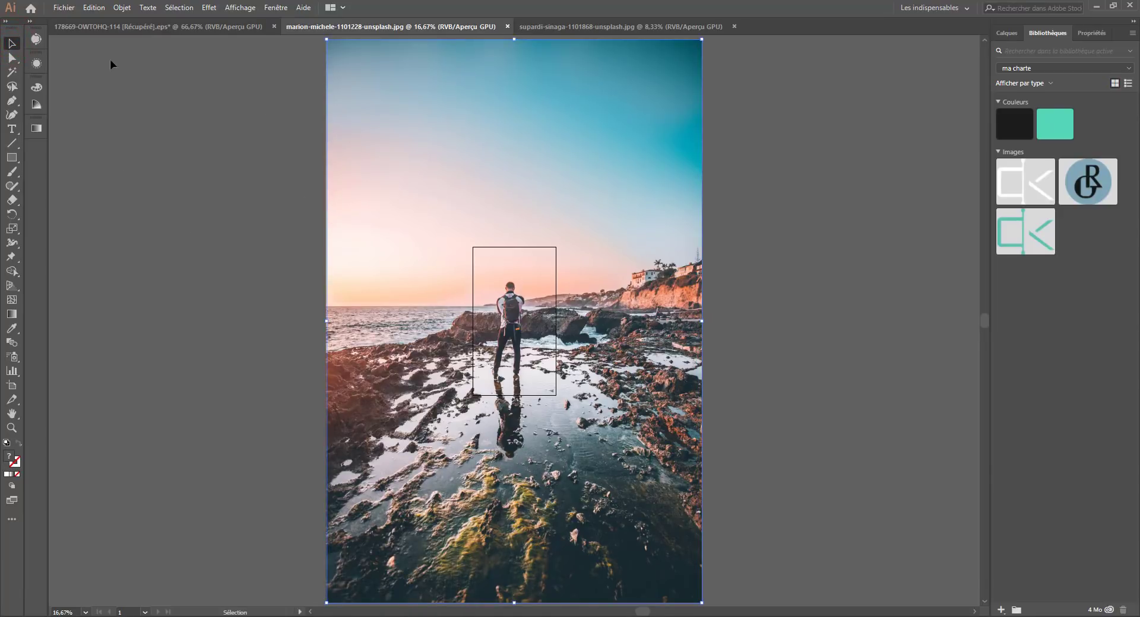
pyautogui.click(122, 8)
pyautogui.click(153, 160)
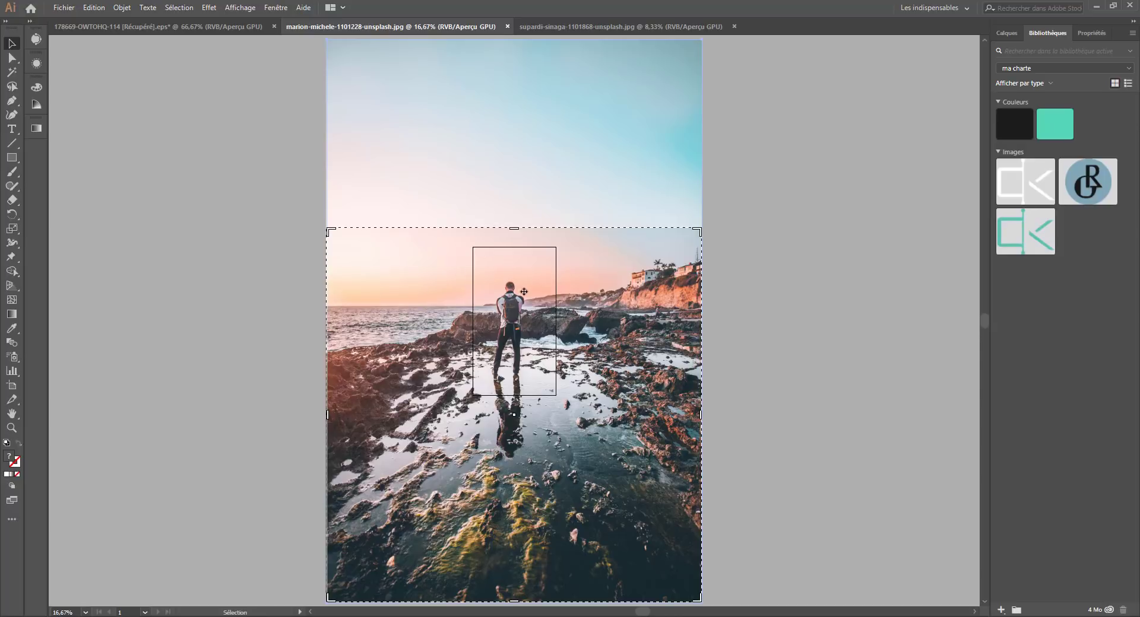
pyautogui.press('Return')
pyautogui.scroll(-3, 529, 410)
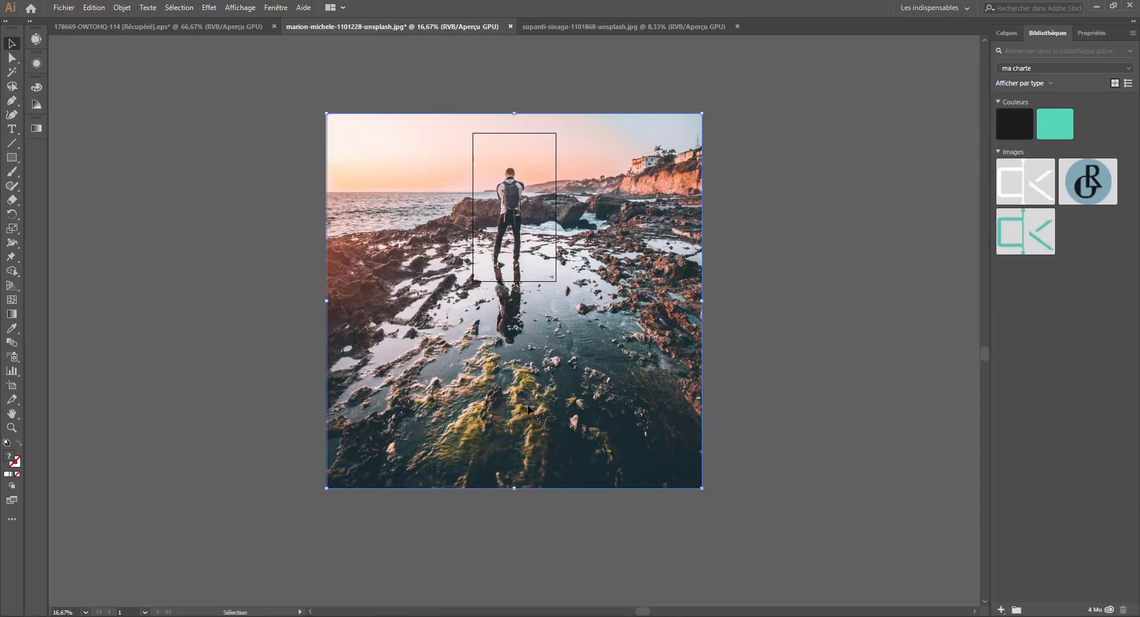
# Step: Undo the coastal photo's crop and switch to the lake photo document supardi-sinaga-1101868-unsplash.jpg
pyautogui.hotkey('ctrl', 'z')
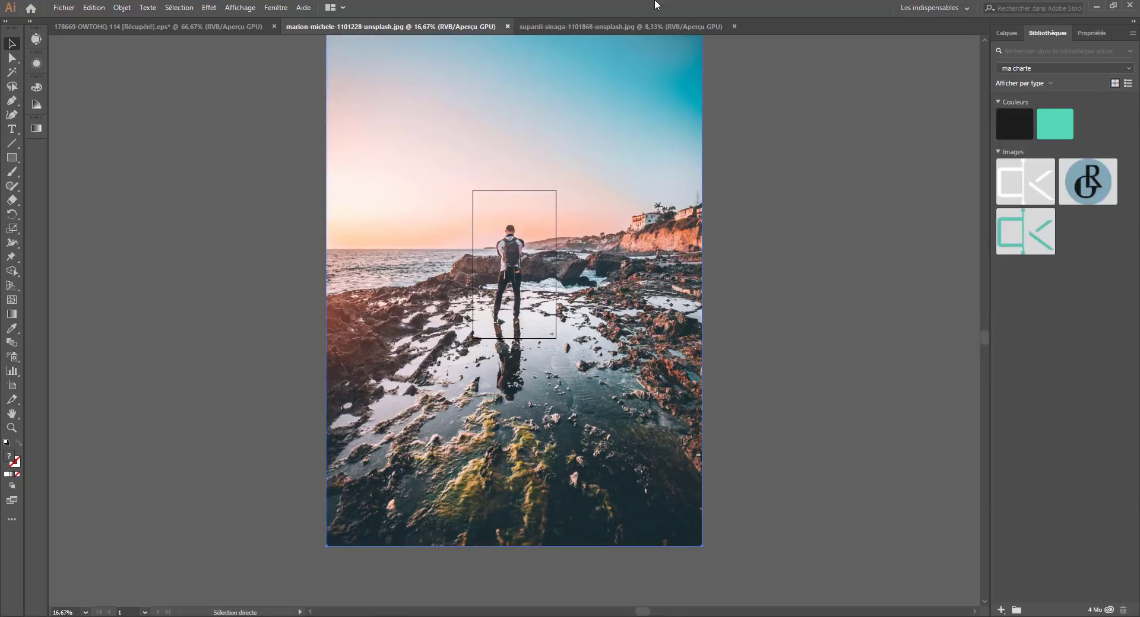
pyautogui.click(654, 26)
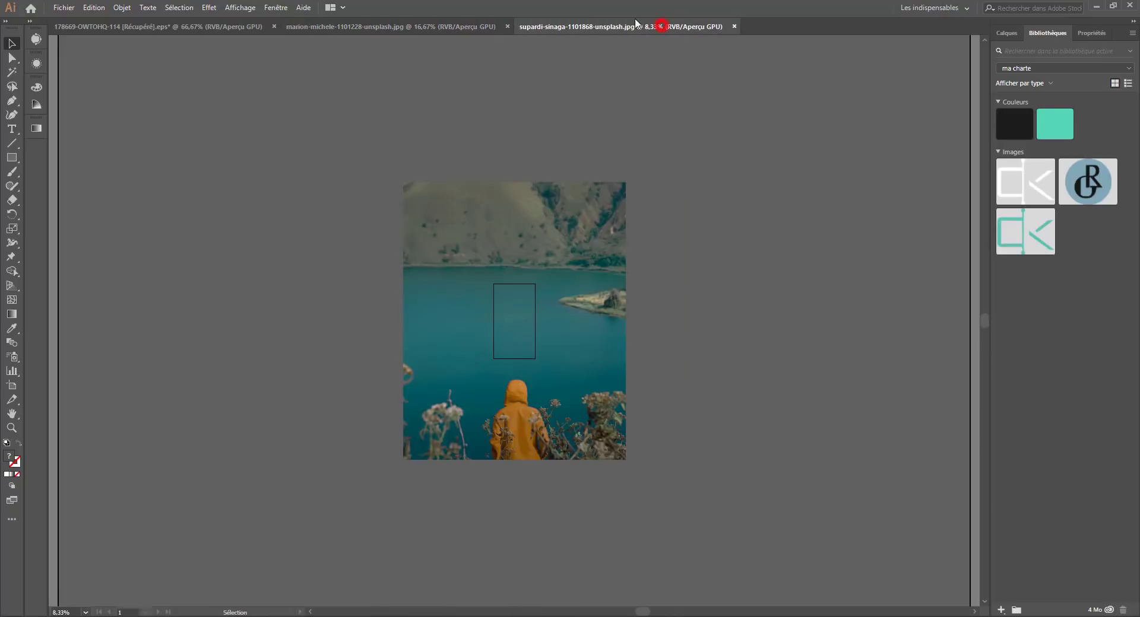
# Step: Try cropping the lake photo by lowering its upper edge below the mountains, then cancel the crop
pyautogui.click(490, 263)
pyautogui.click(121, 7)
pyautogui.click(158, 160)
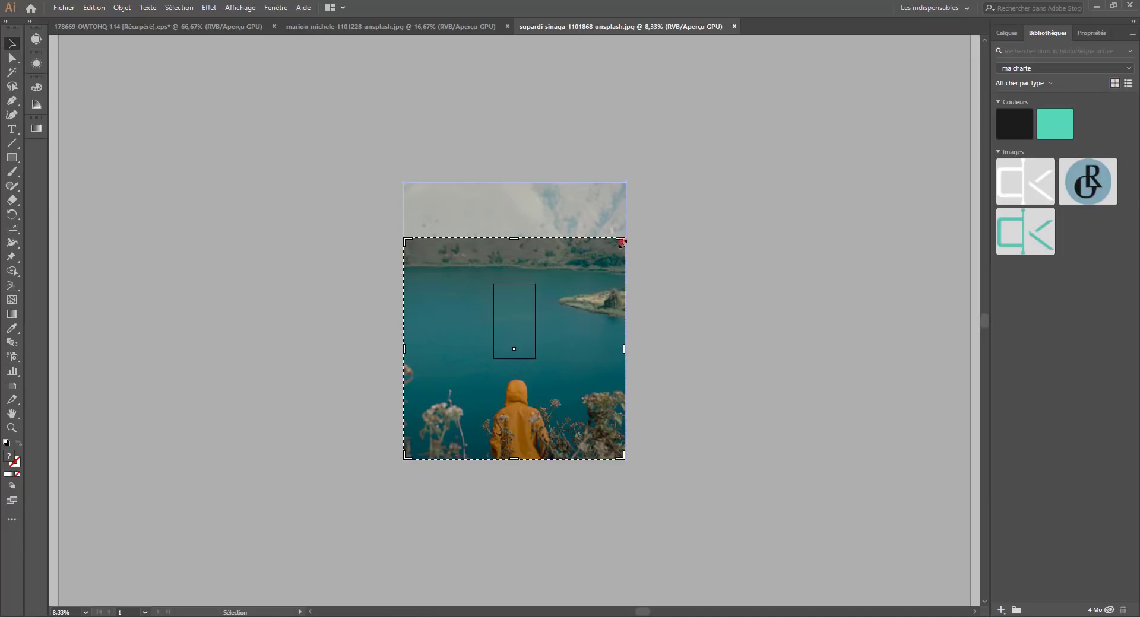
pyautogui.moveTo(622, 243); pyautogui.dragTo(647, 326)
pyautogui.press('Escape')
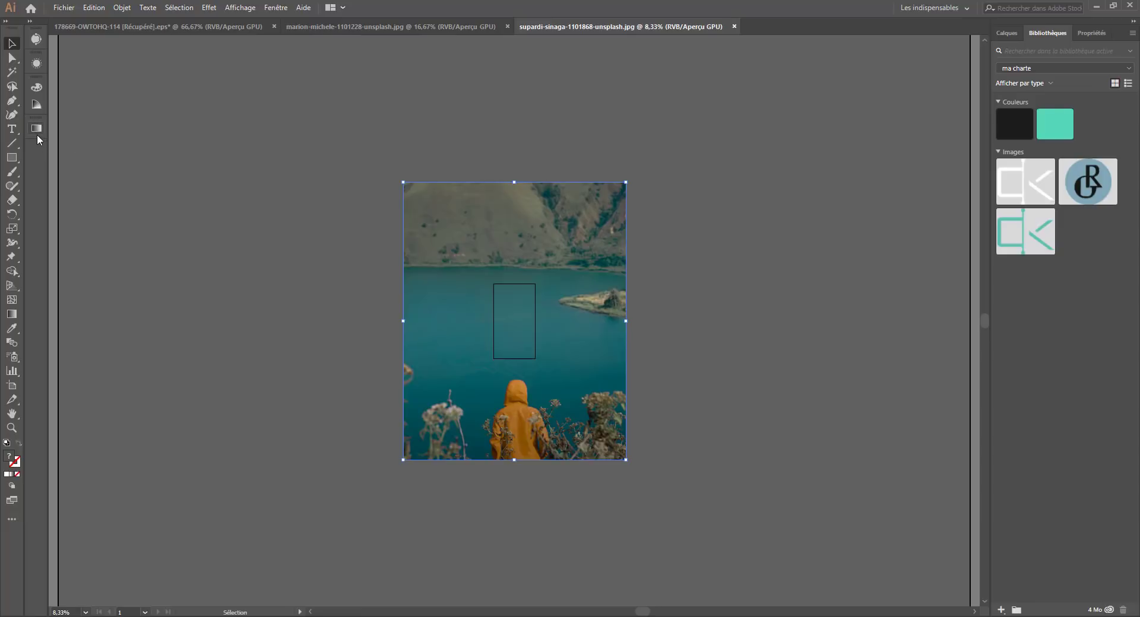
# Step: Return to the pug document and start Puppet Warp on the pug with the light blue background
pyautogui.moveTo(37, 130)
pyautogui.mouseDown()
pyautogui.moveTo(162, 146)
pyautogui.moveTo(37, 133)
pyautogui.mouseUp()
pyautogui.click(136, 27)
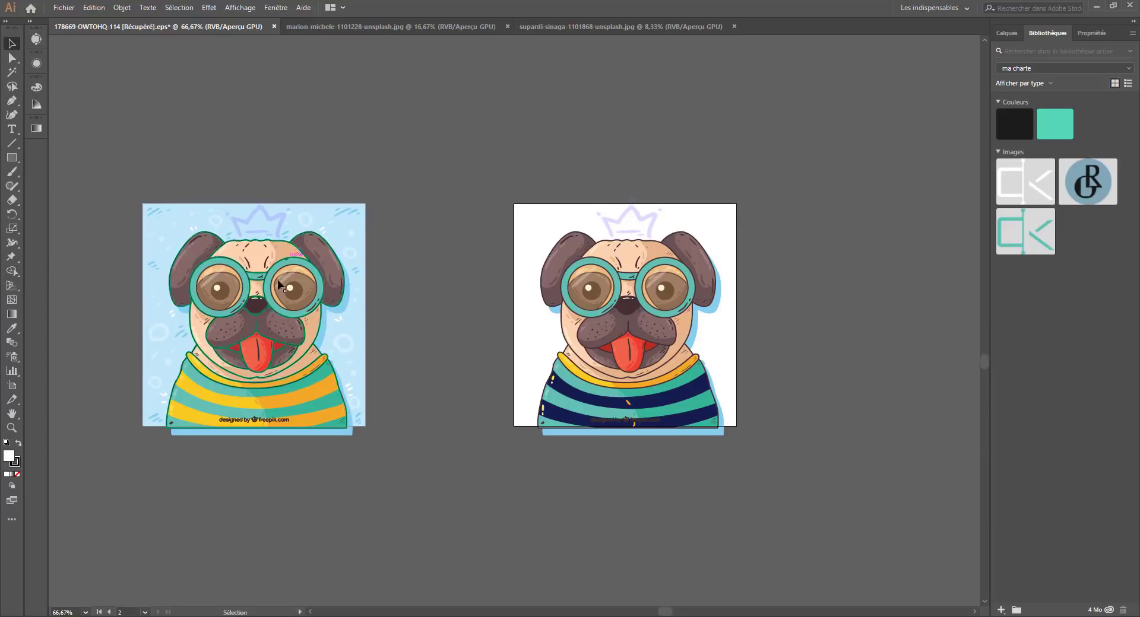
pyautogui.hotkey('ctrl', '+')
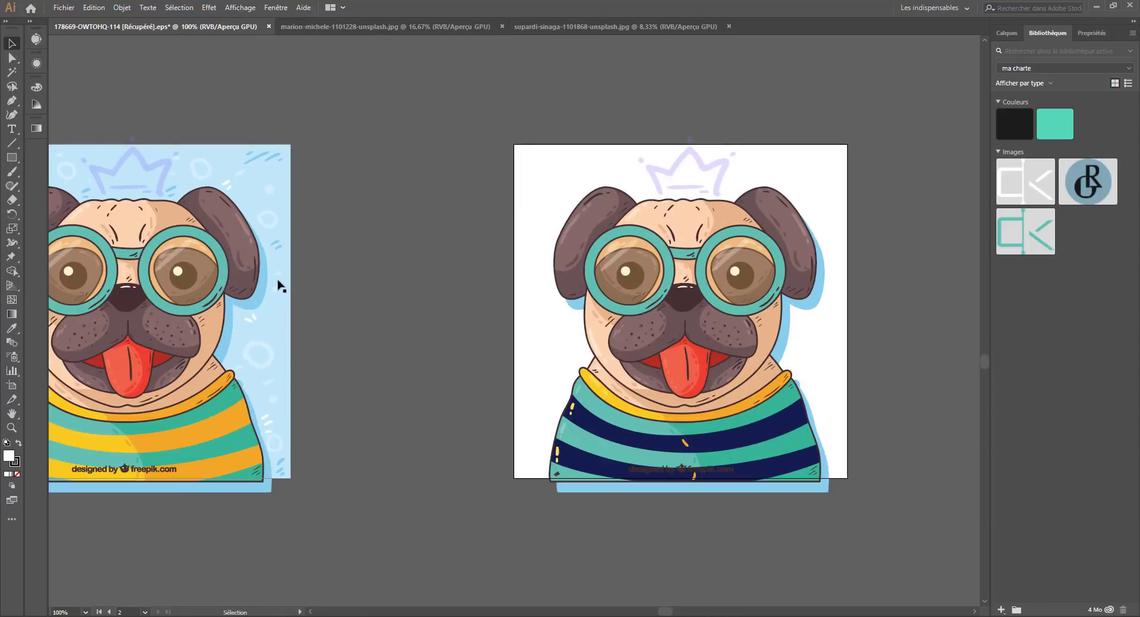
pyautogui.moveTo(301, 273); pyautogui.dragTo(448, 296)
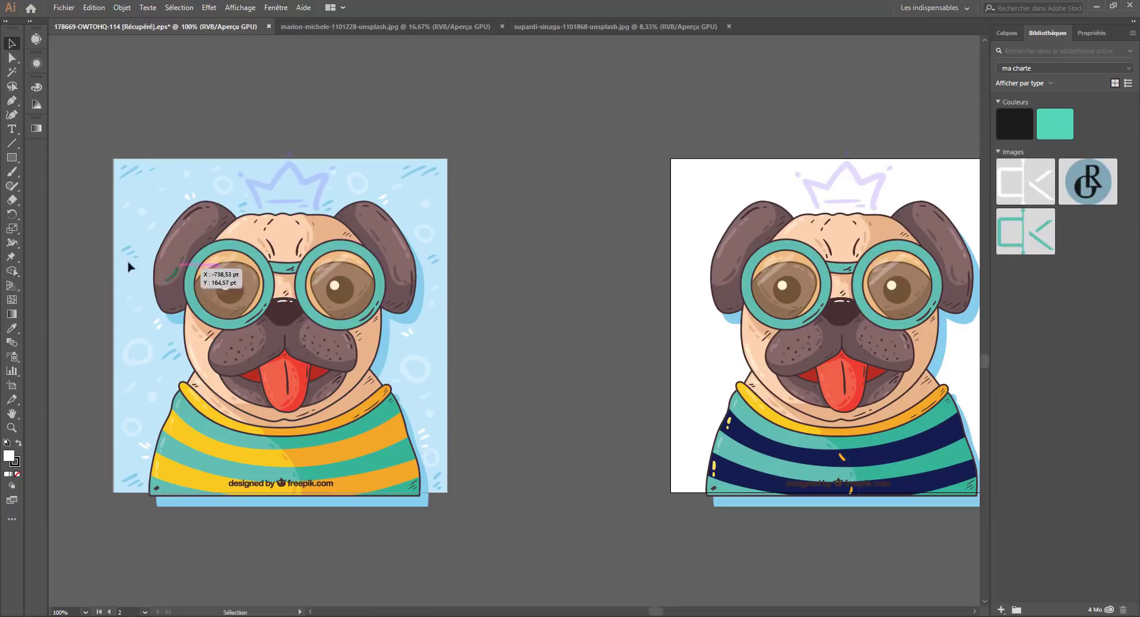
pyautogui.click(16, 260)
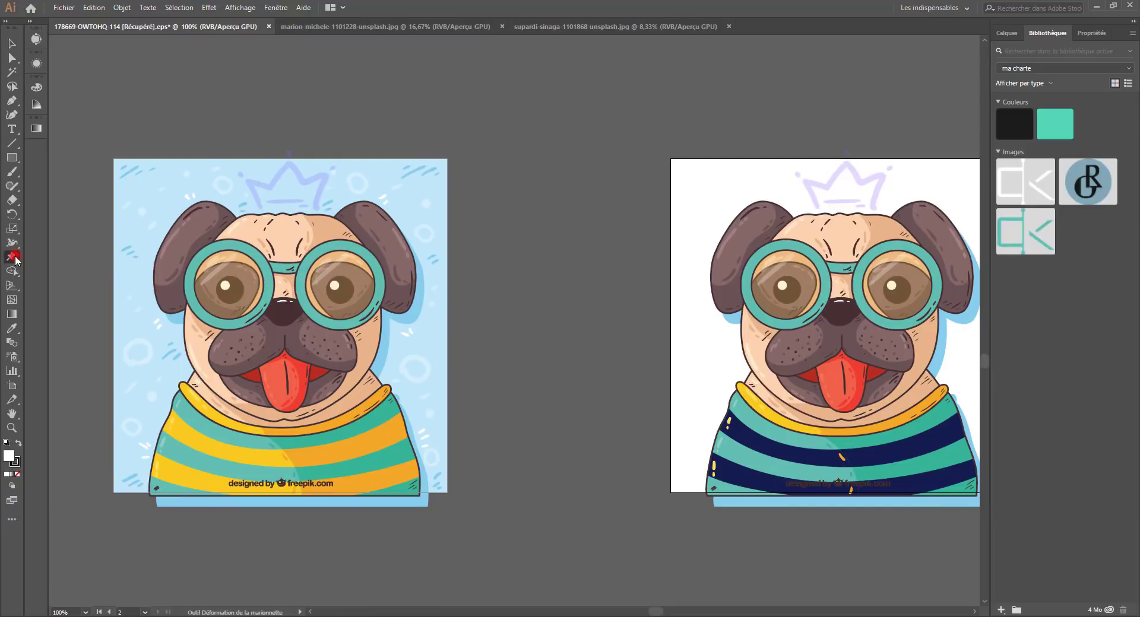
pyautogui.click(11, 44)
pyautogui.click(254, 238)
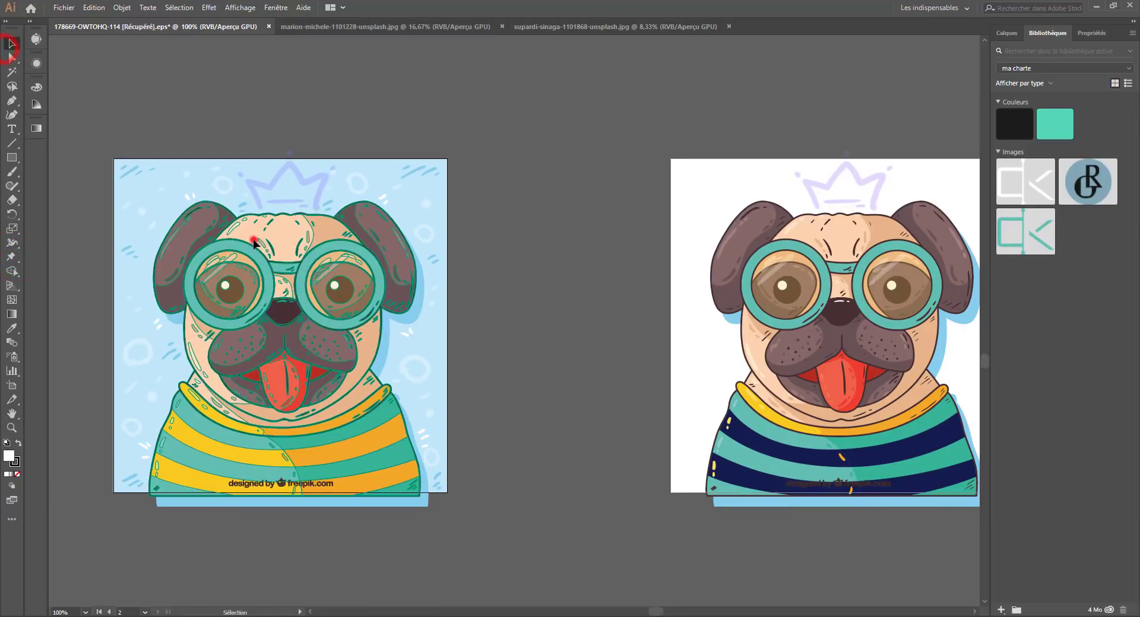
pyautogui.click(11, 260)
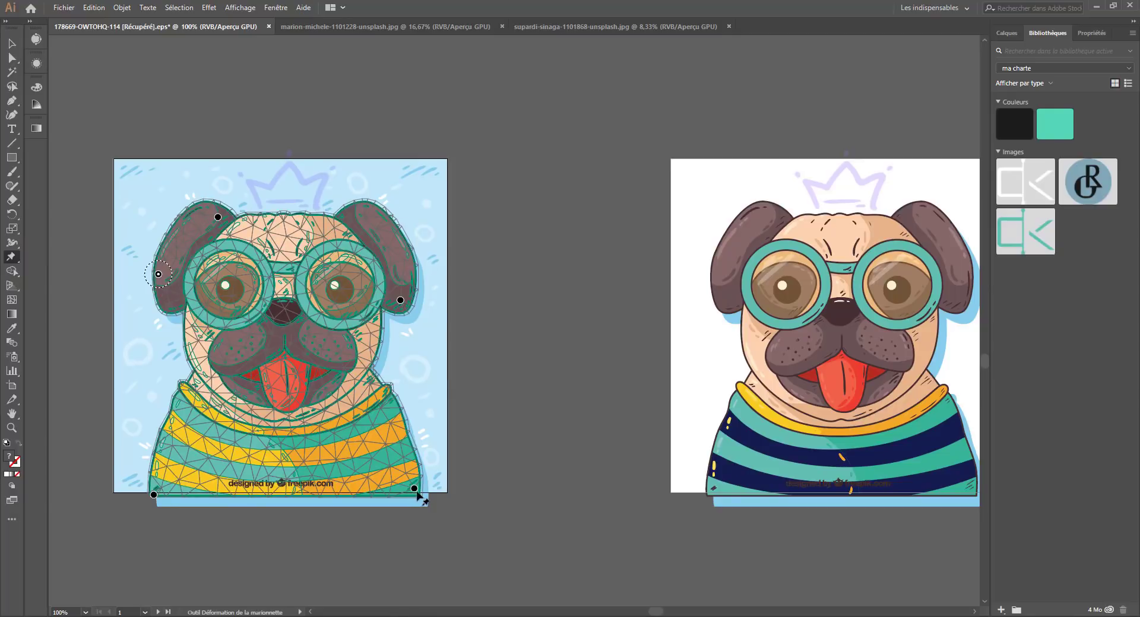
# Step: Try warping the pug by moving the Puppet Warp pins at its sweater's lower corner and on its ear
pyautogui.moveTo(415, 489); pyautogui.dragTo(392, 485)
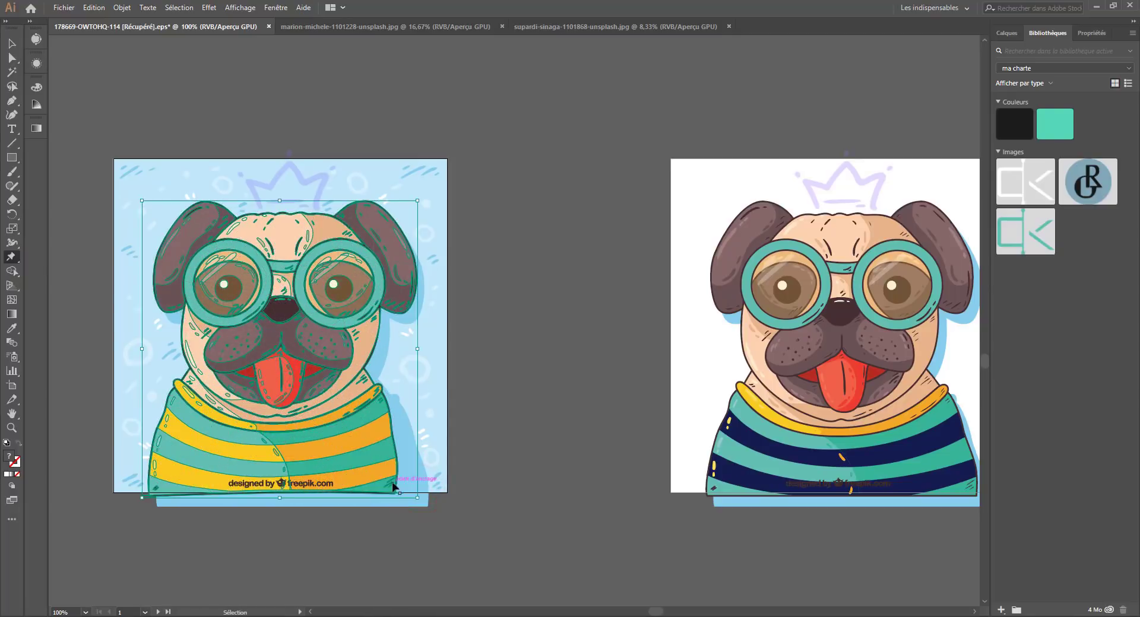
pyautogui.hotkey('ctrl', 'z')
pyautogui.scroll(-3, 236, 369)
pyautogui.scroll(4, 235, 368)
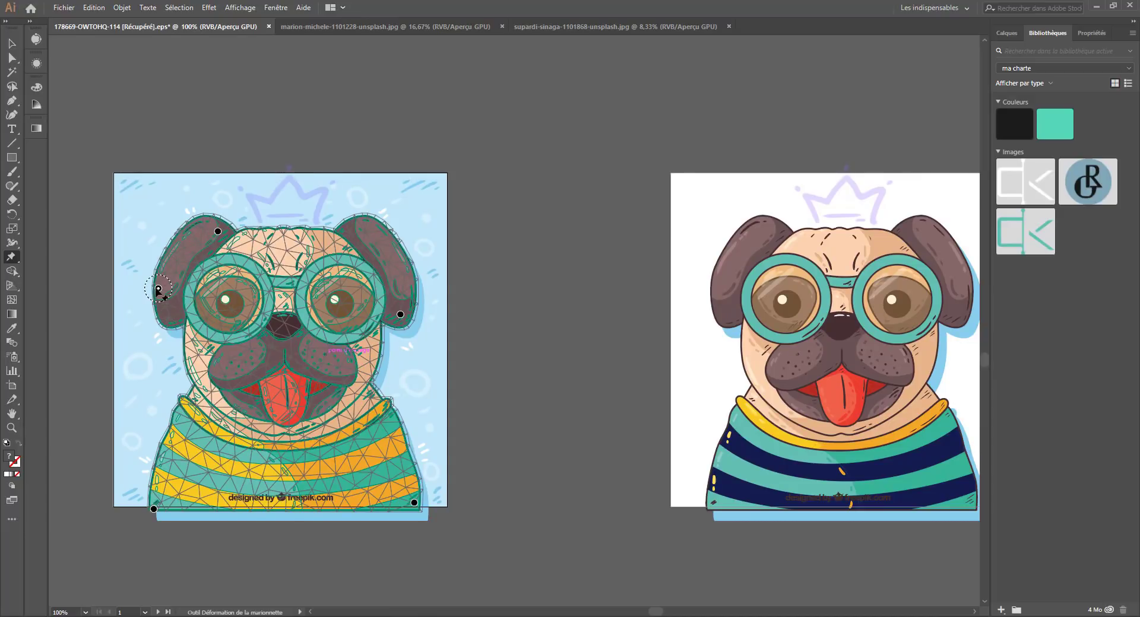
pyautogui.moveTo(158, 289); pyautogui.dragTo(154, 285)
pyautogui.hotkey('ctrl', 'z')
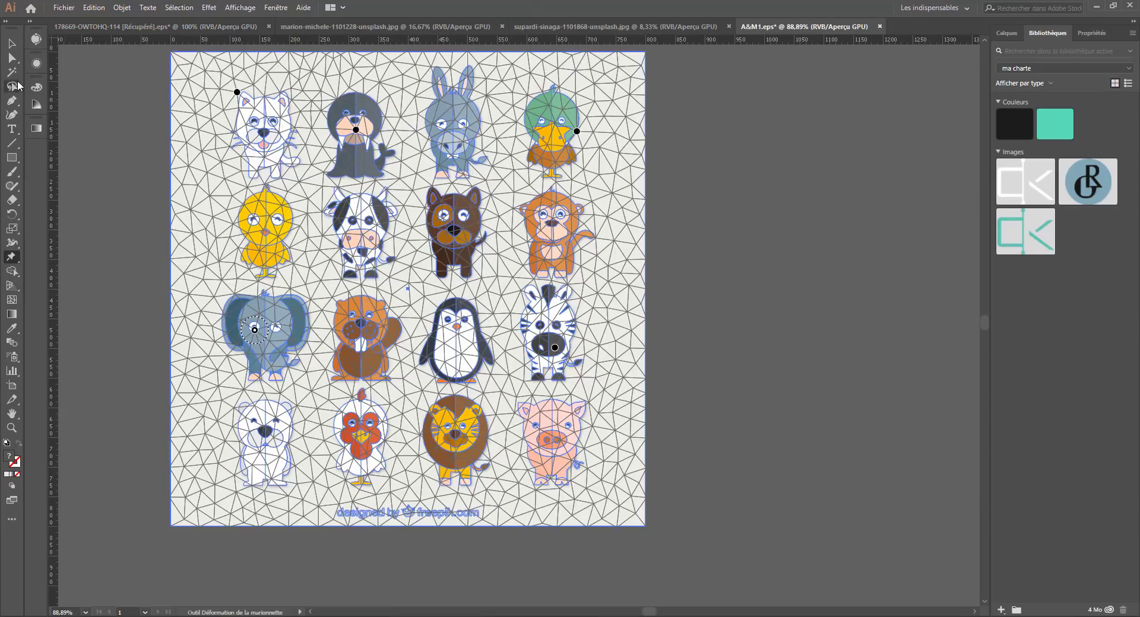
# Step: Select only the pig in the A&M1.eps animal sheet and start Puppet Warp on it
pyautogui.press('v')
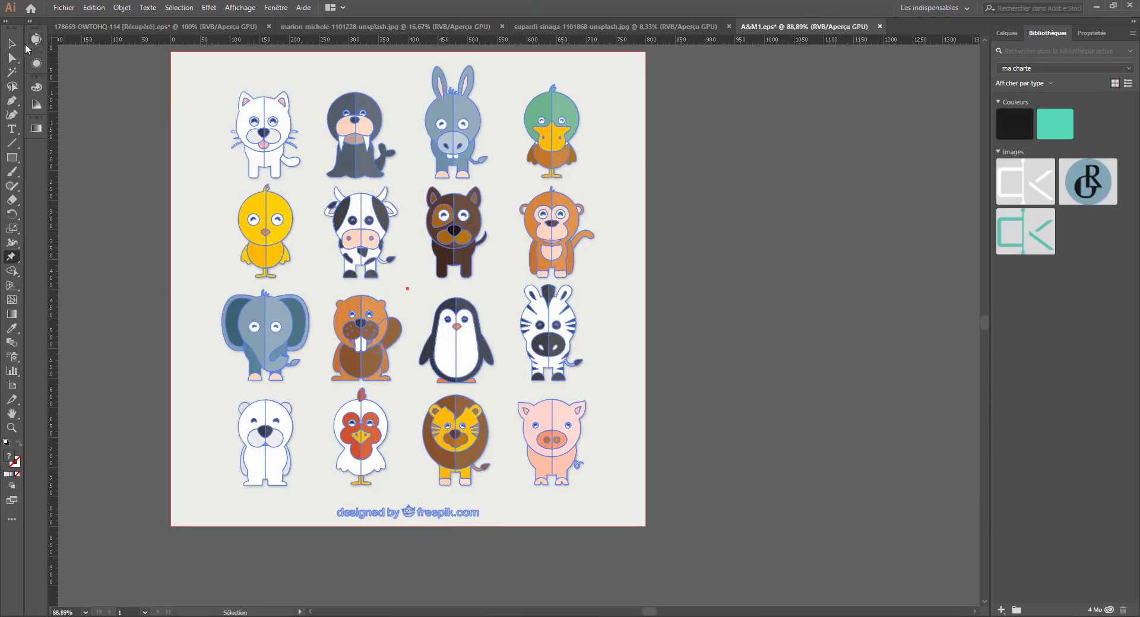
pyautogui.click(93, 150)
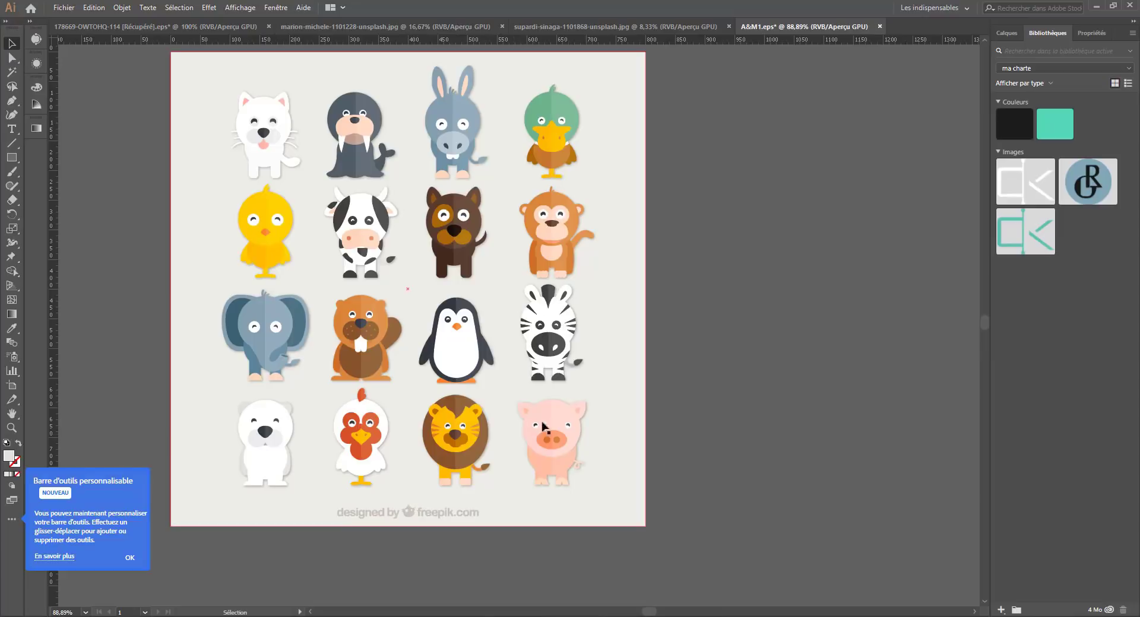
pyautogui.click(552, 439)
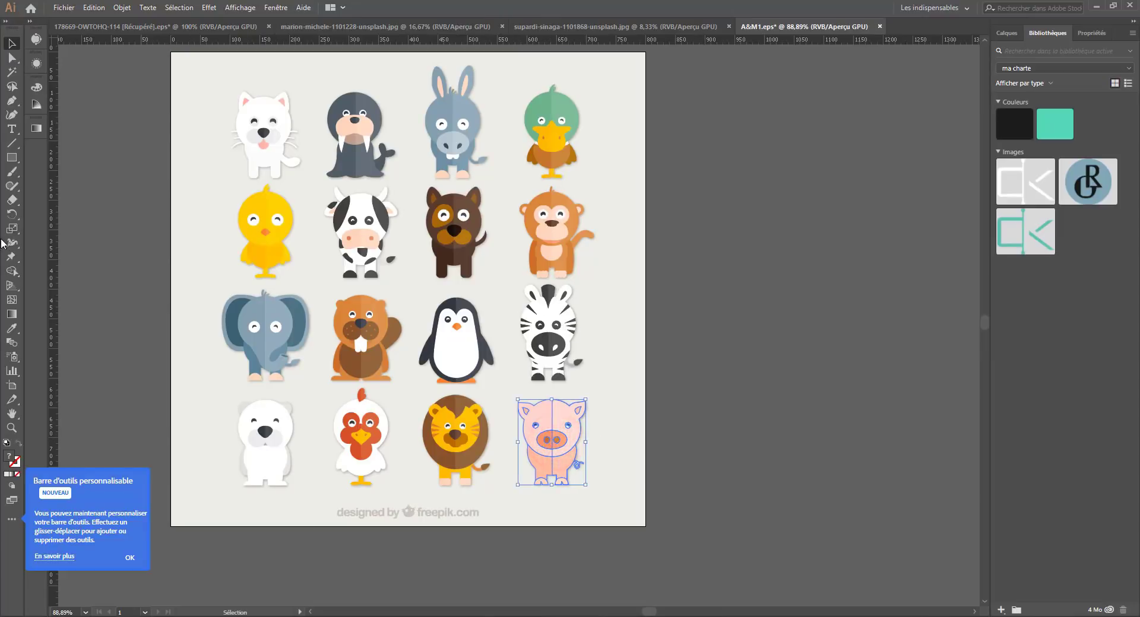
pyautogui.click(11, 260)
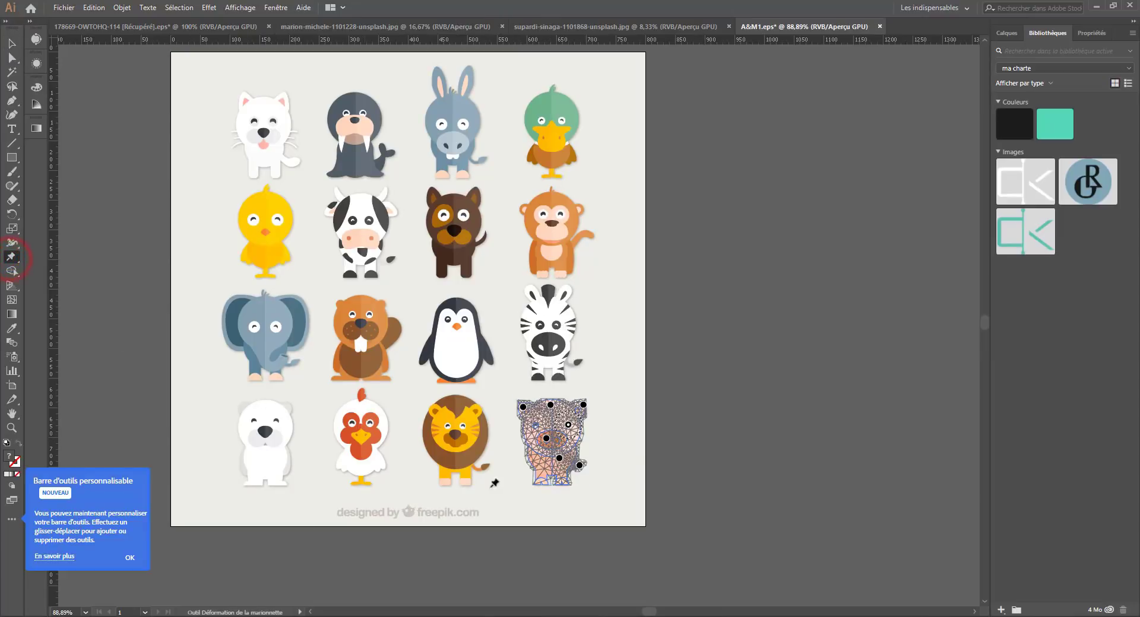
pyautogui.hotkey('ctrl', '+')
pyautogui.hotkey('ctrl', '+')
pyautogui.hotkey('ctrl', '+')
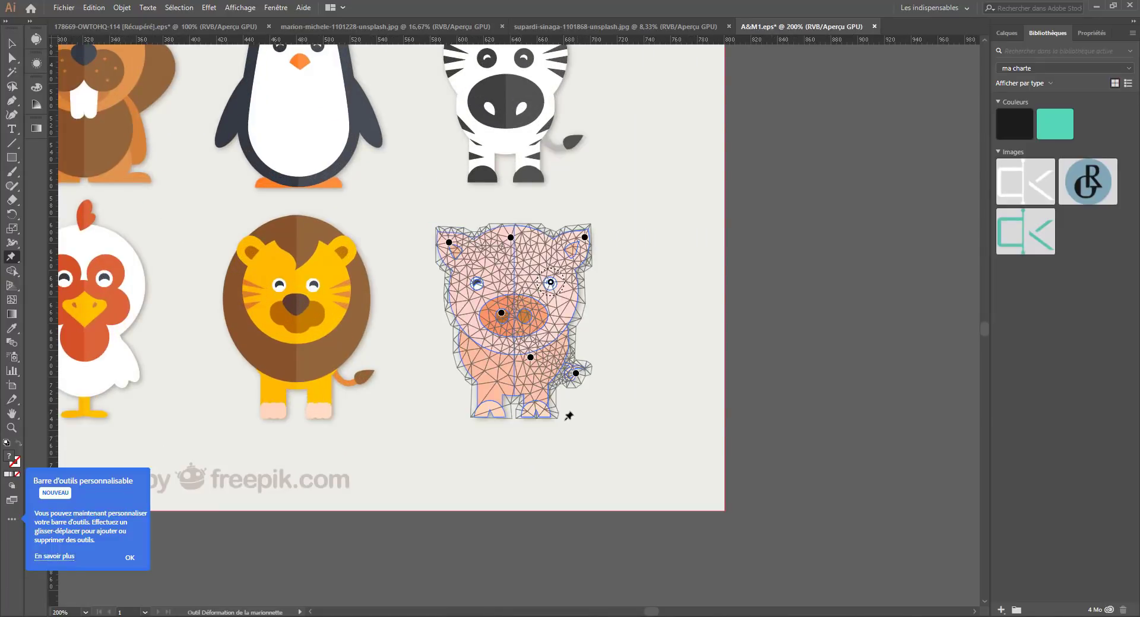
# Step: Try deforming the pig by moving its Puppet Warp pins on the ears, top of the head, snout and tail
pyautogui.moveTo(587, 239); pyautogui.dragTo(587, 242)
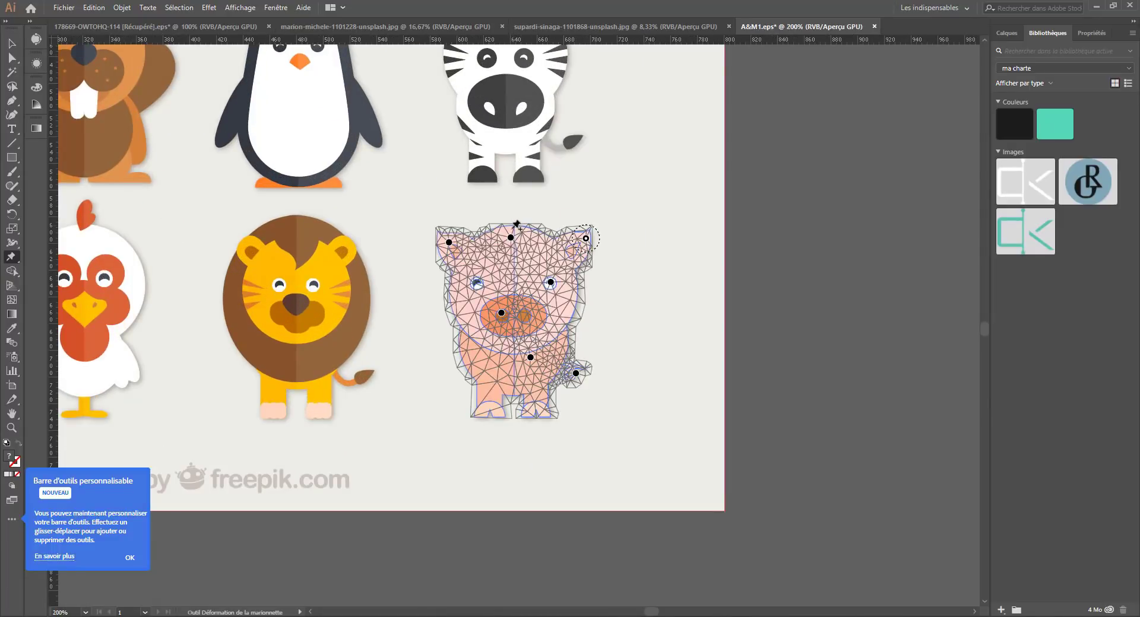
pyautogui.moveTo(509, 241); pyautogui.dragTo(505, 234)
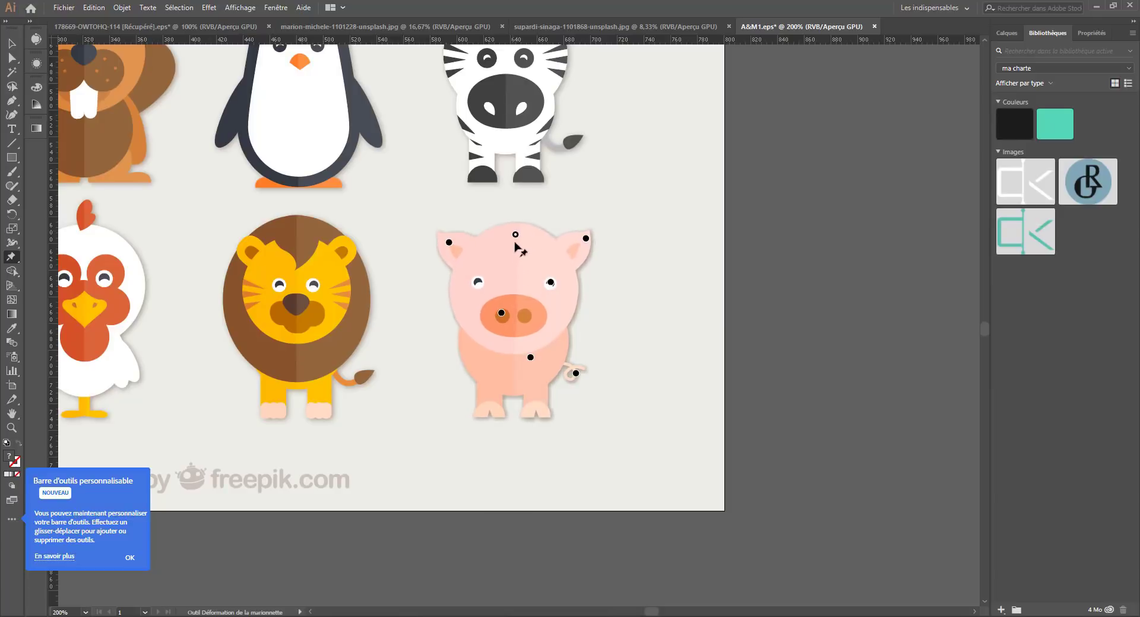
pyautogui.press('v')
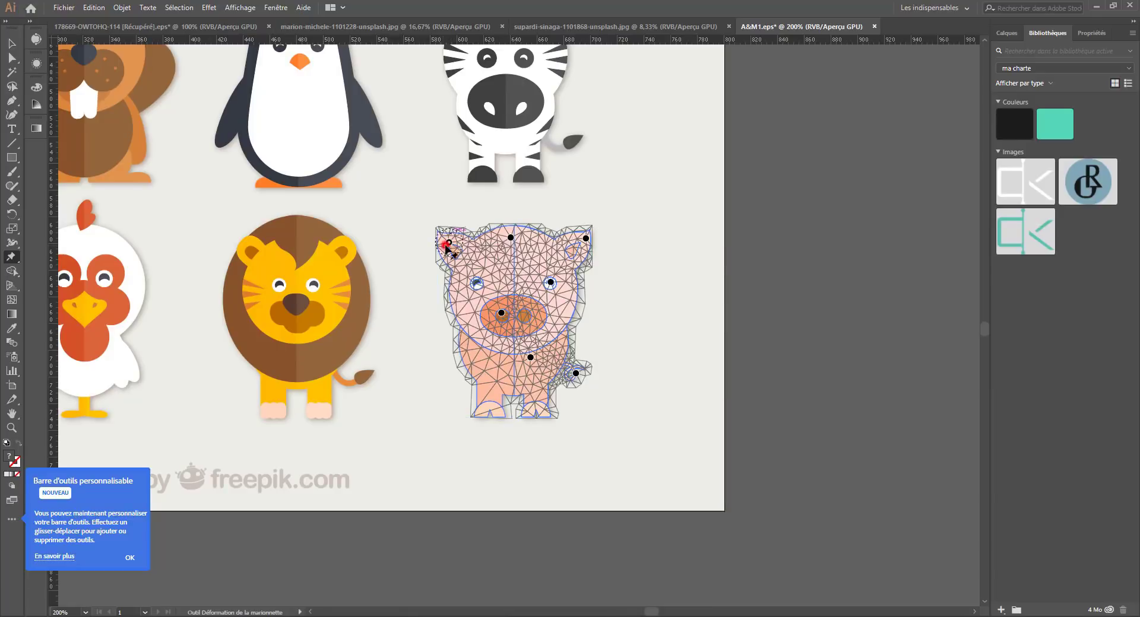
pyautogui.click(449, 243)
pyautogui.click(501, 313)
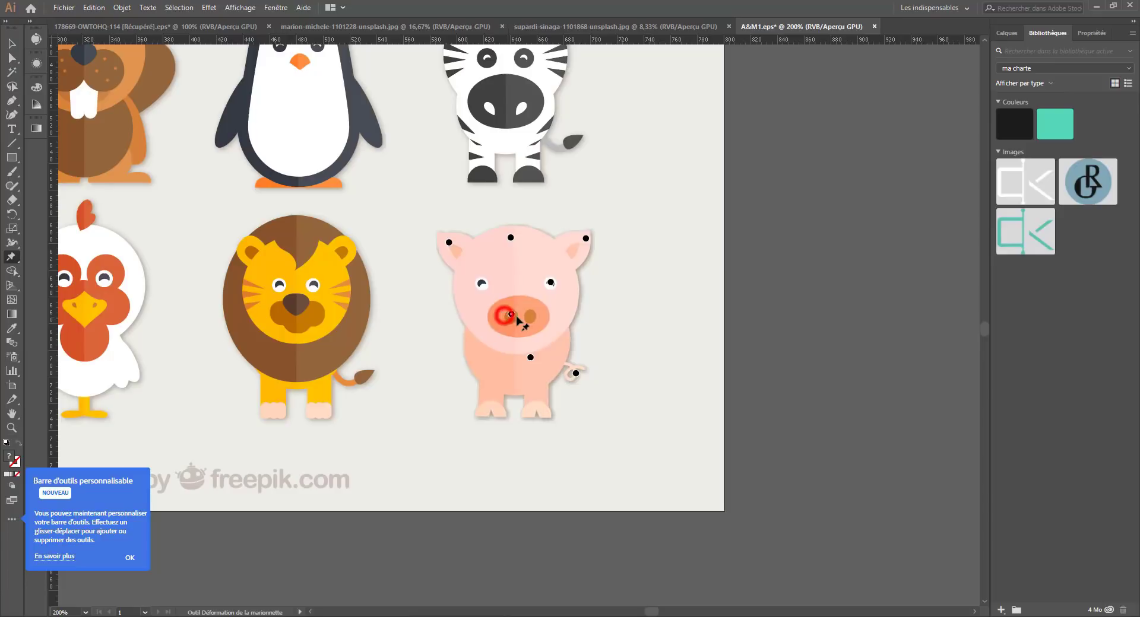
pyautogui.click(576, 372)
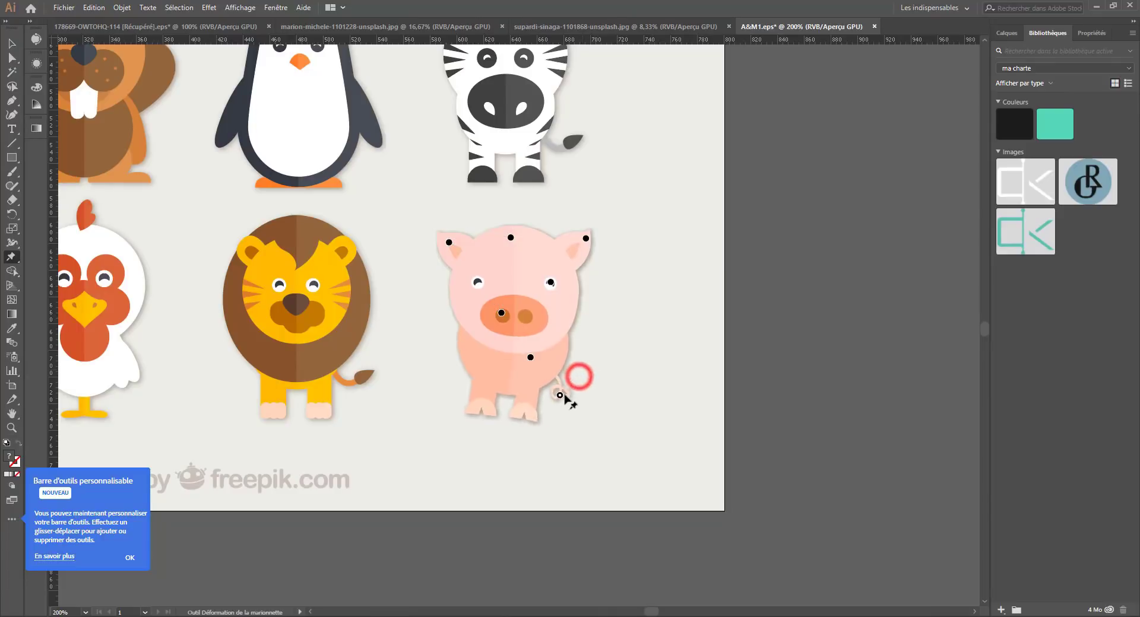
pyautogui.press('v')
pyautogui.scroll(-2, 425, 394)
pyautogui.scroll(3, 417, 396)
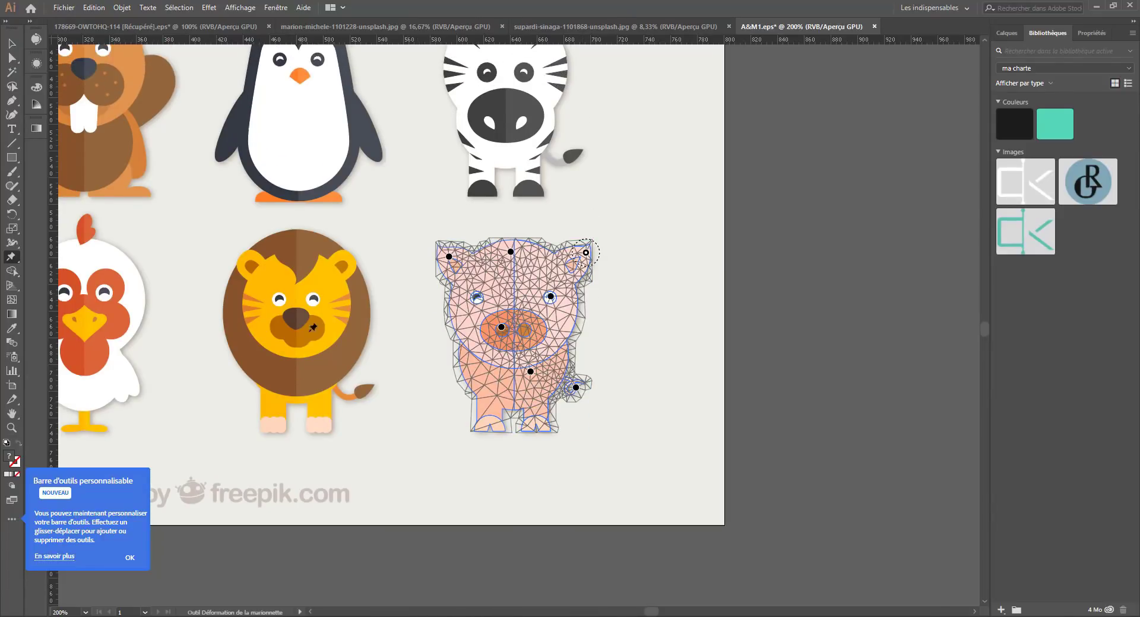
# Step: Dismiss the customizable toolbar tip in the animal sheet
pyautogui.click(129, 557)
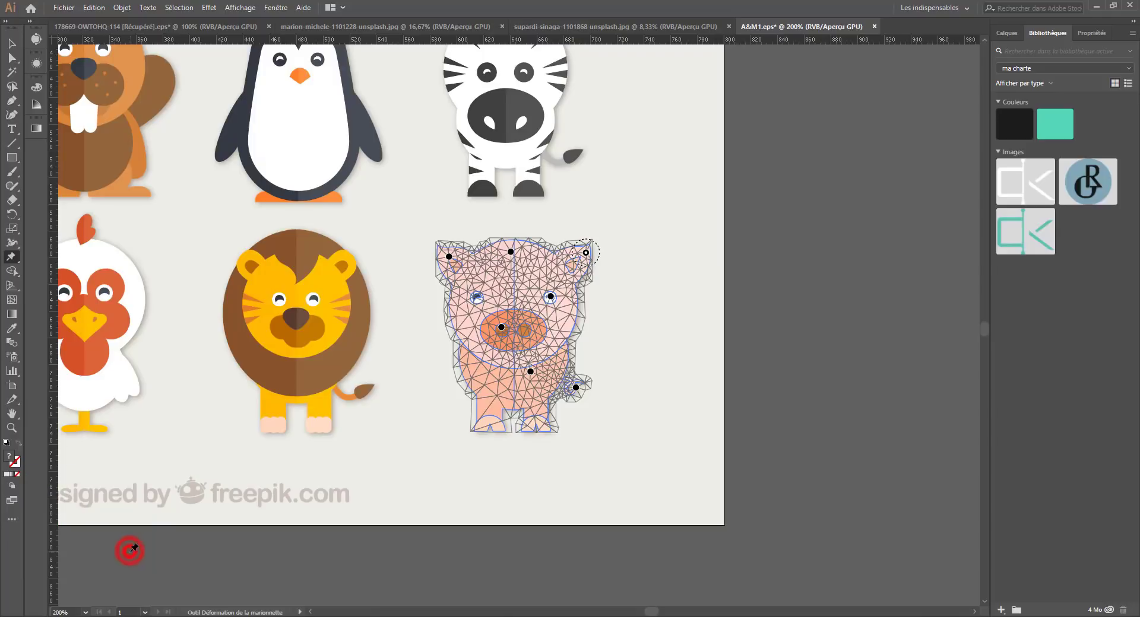
pyautogui.scroll(-2, 196, 451)
pyautogui.hotkey('ctrl', '-')
pyautogui.hotkey('ctrl', '-')
pyautogui.hotkey('ctrl', '-')
pyautogui.hotkey('ctrl', '-')
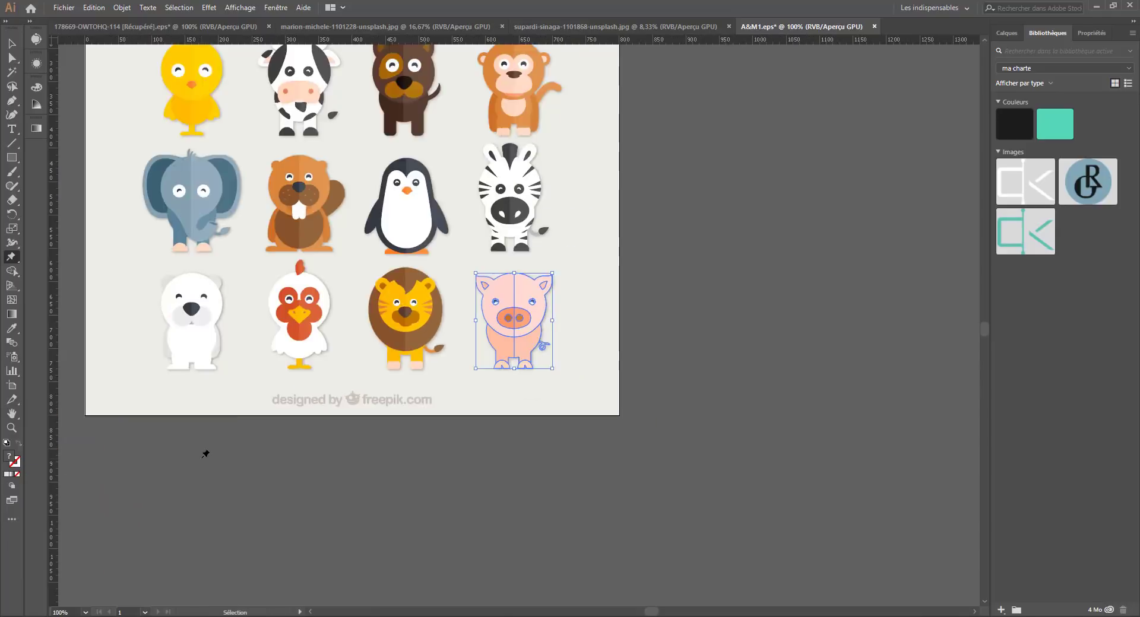
pyautogui.hotkey('ctrl', '+')
pyautogui.hotkey('ctrl', '+')
pyautogui.press('space')
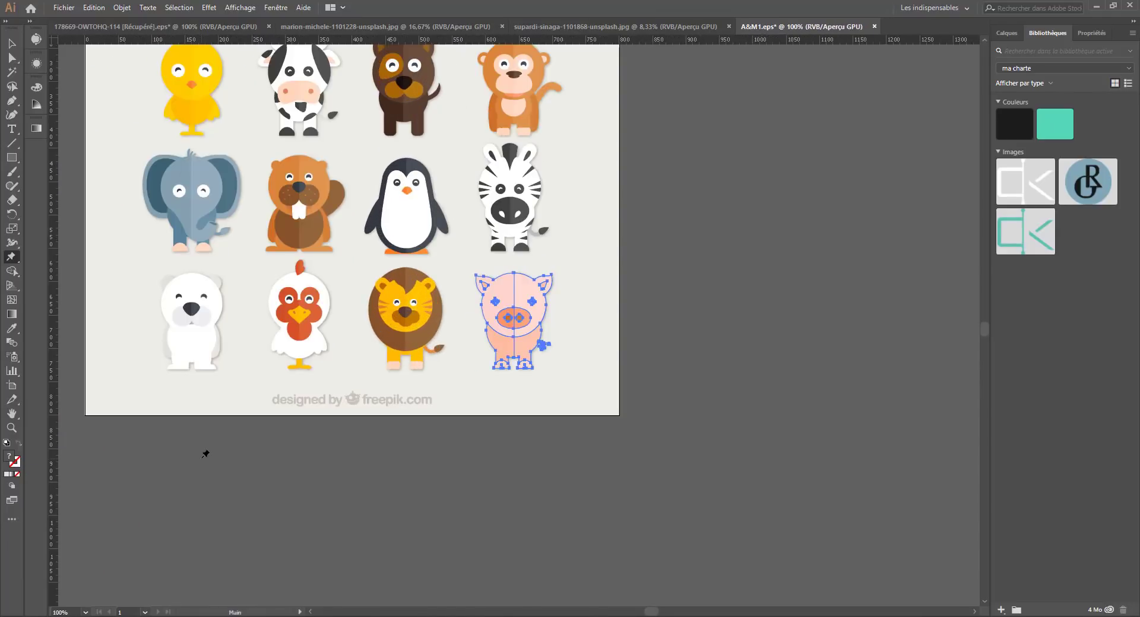
pyautogui.moveTo(231, 458); pyautogui.dragTo(230, 612)
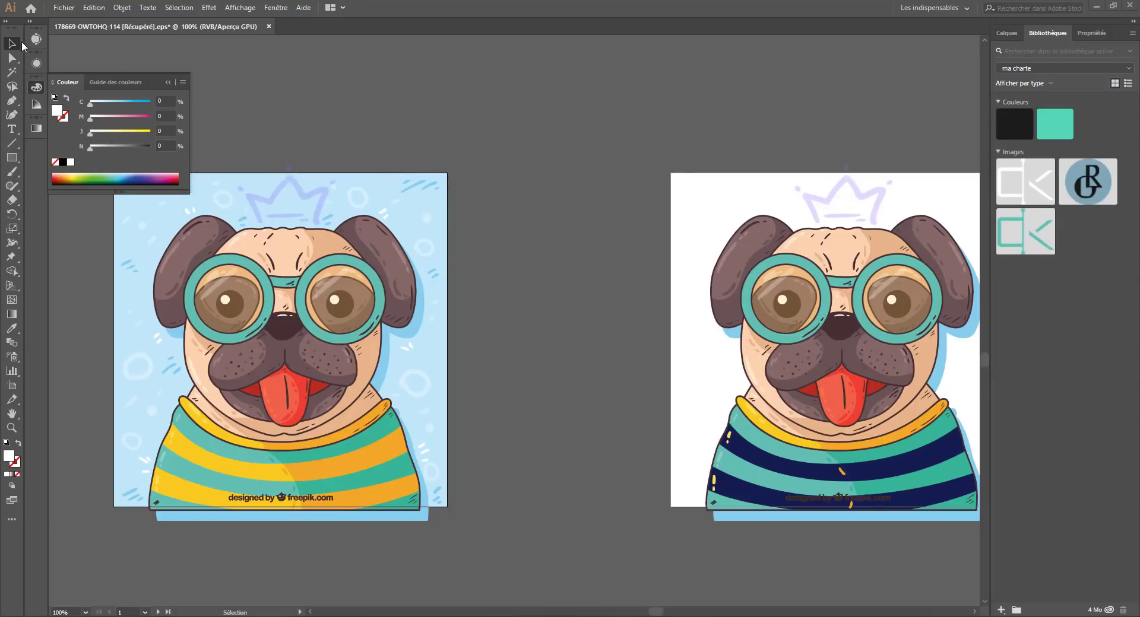
# Step: Hide the colour sliders and view the pug artboards in Presentation mode
pyautogui.click(36, 87)
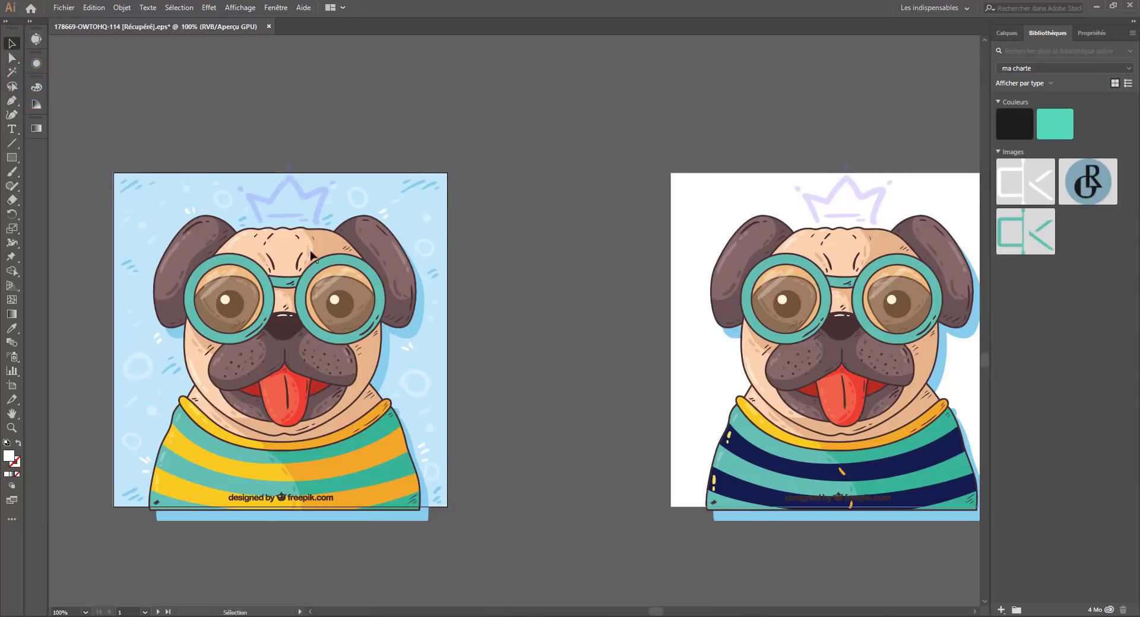
pyautogui.hotkey('ctrl', '-')
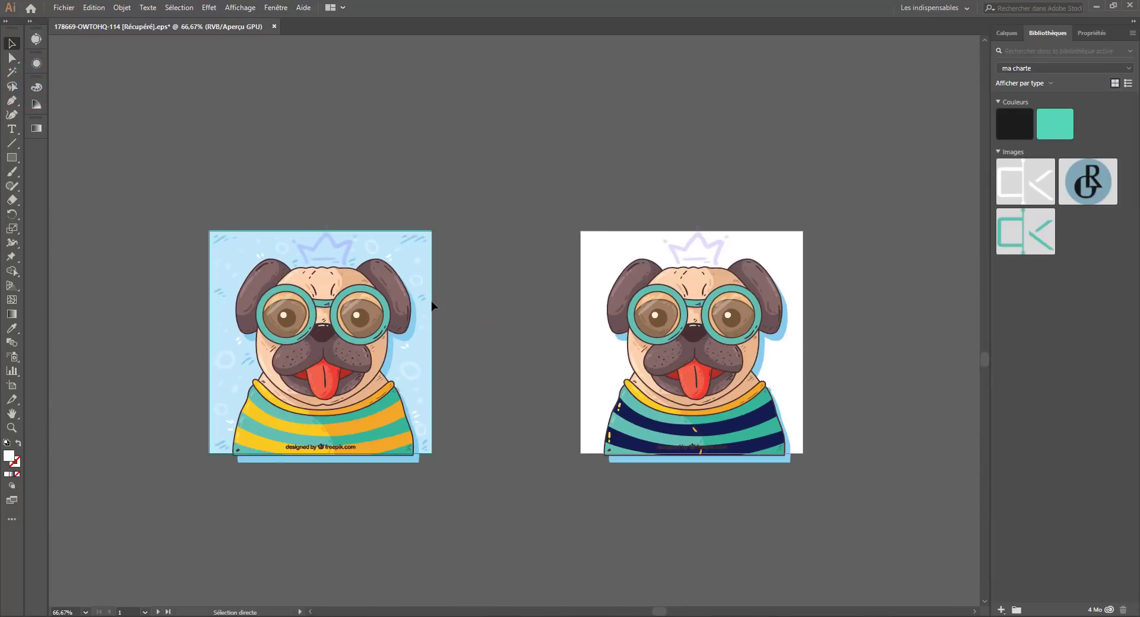
pyautogui.click(432, 303)
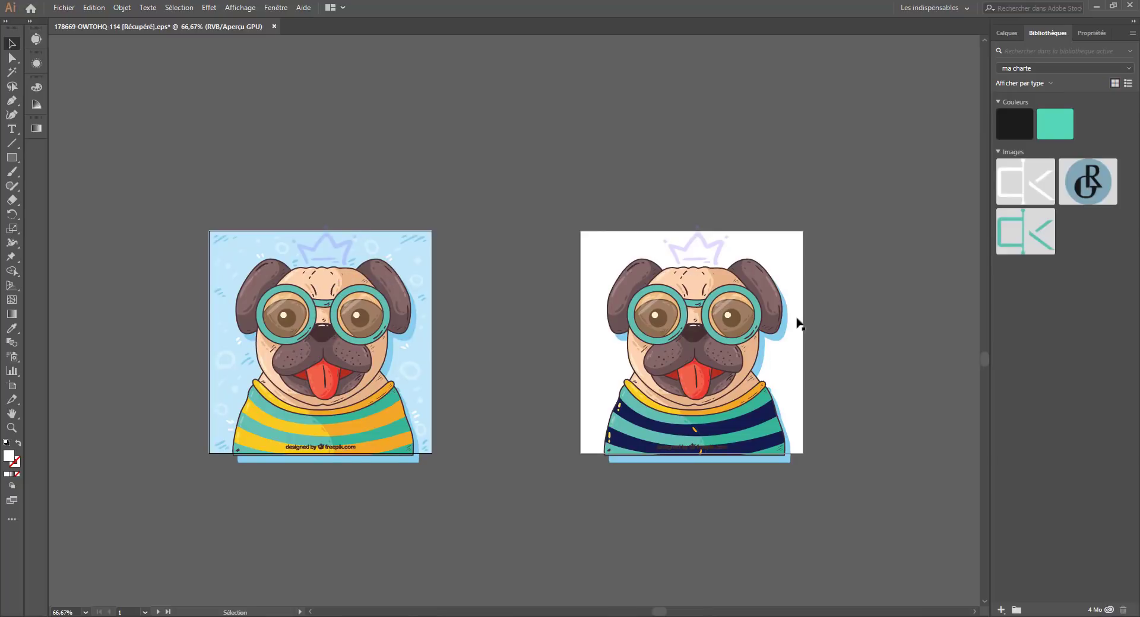
pyautogui.click(226, 7)
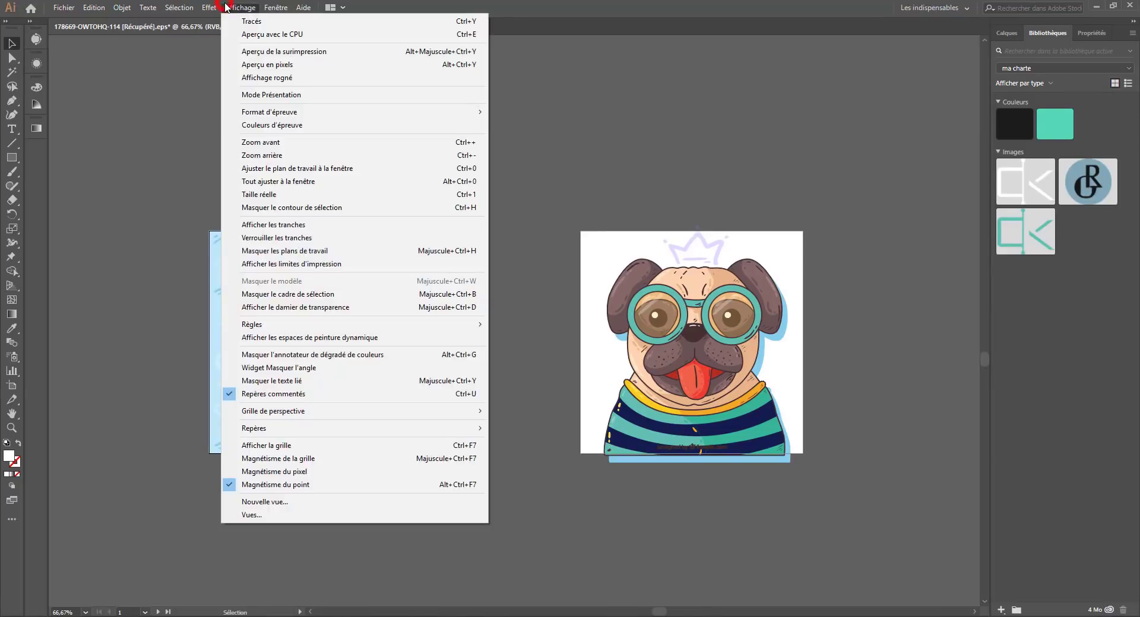
pyautogui.click(281, 95)
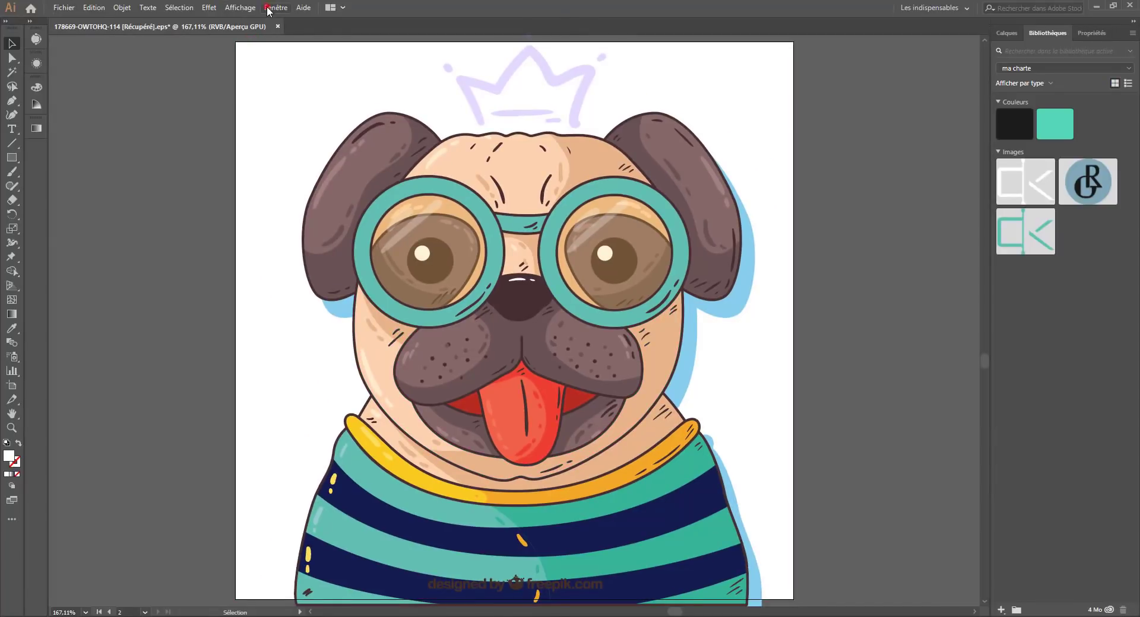
pyautogui.click(240, 7)
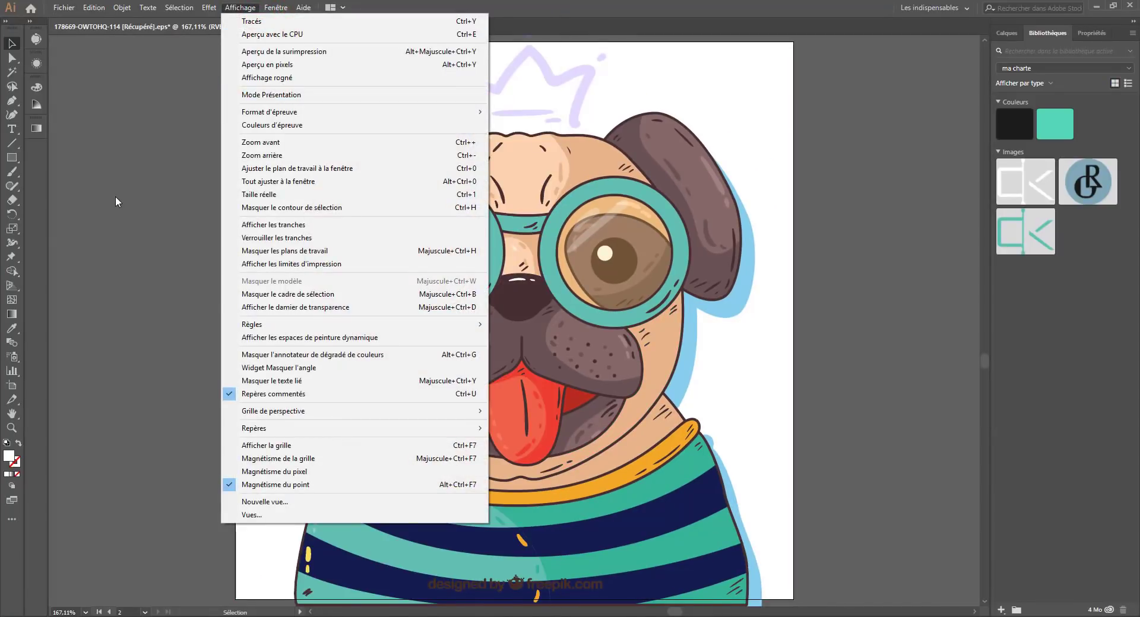
pyautogui.click(115, 196)
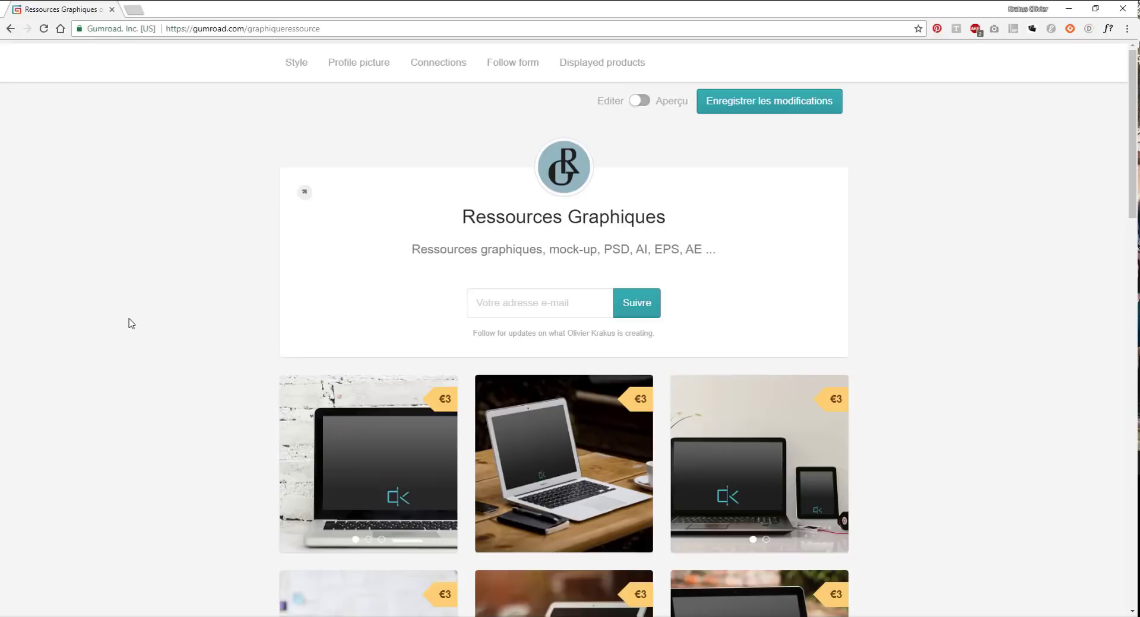
# Step: Look through the mock-up products on the Ressources Graphiques Gumroad page in the web browser, down to the end of the list
pyautogui.scroll(-1, 128, 322)
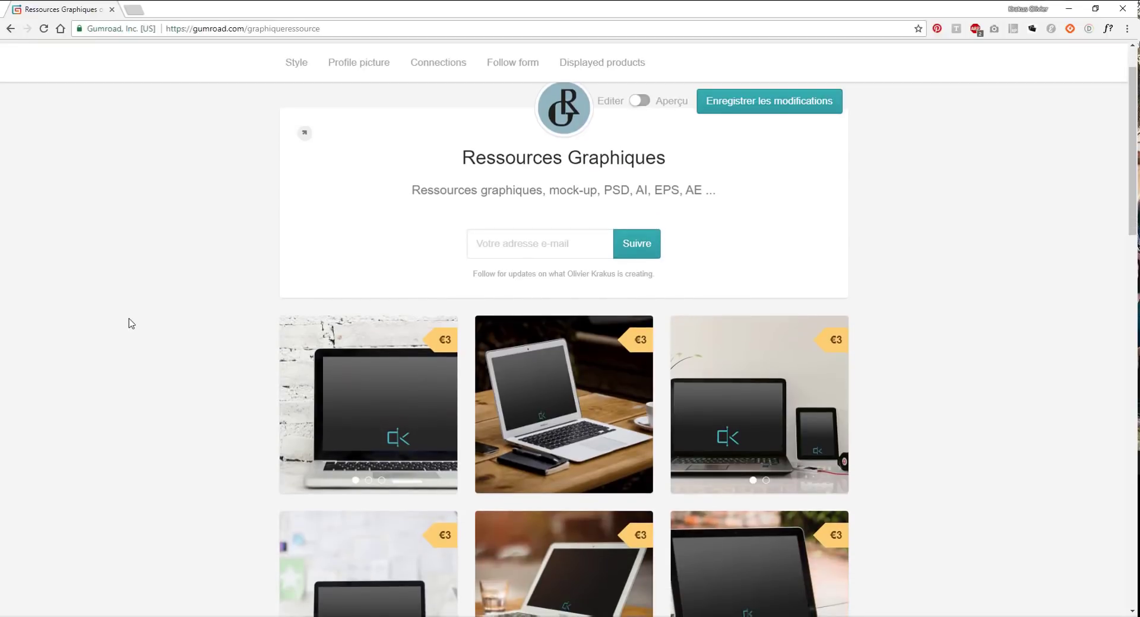
pyautogui.scroll(-3, 131, 324)
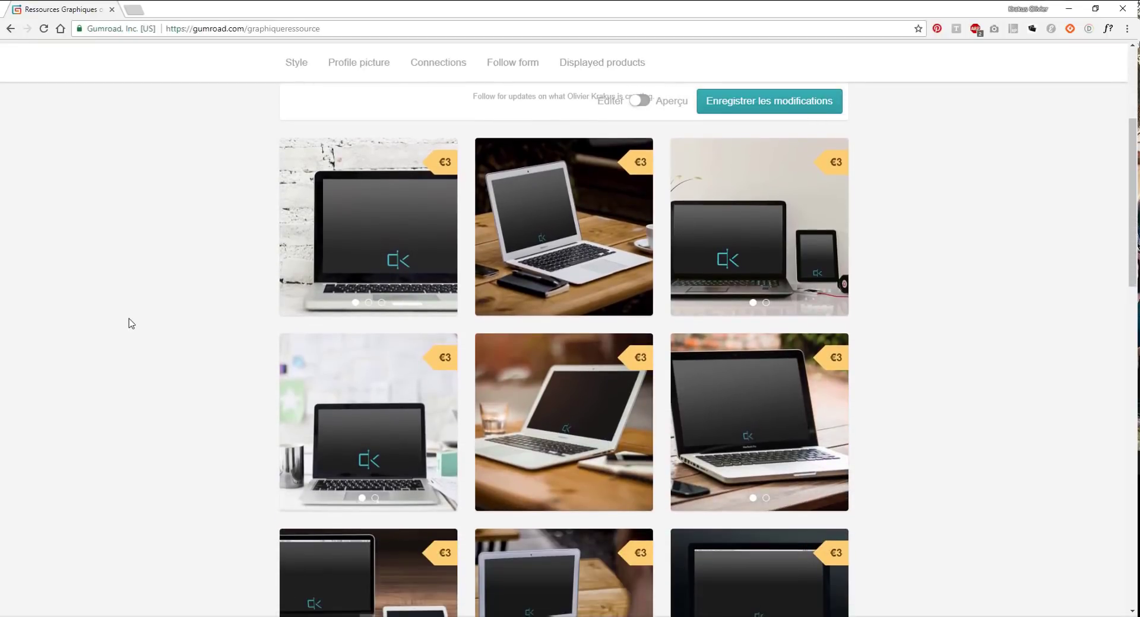
pyautogui.scroll(-7, 131, 323)
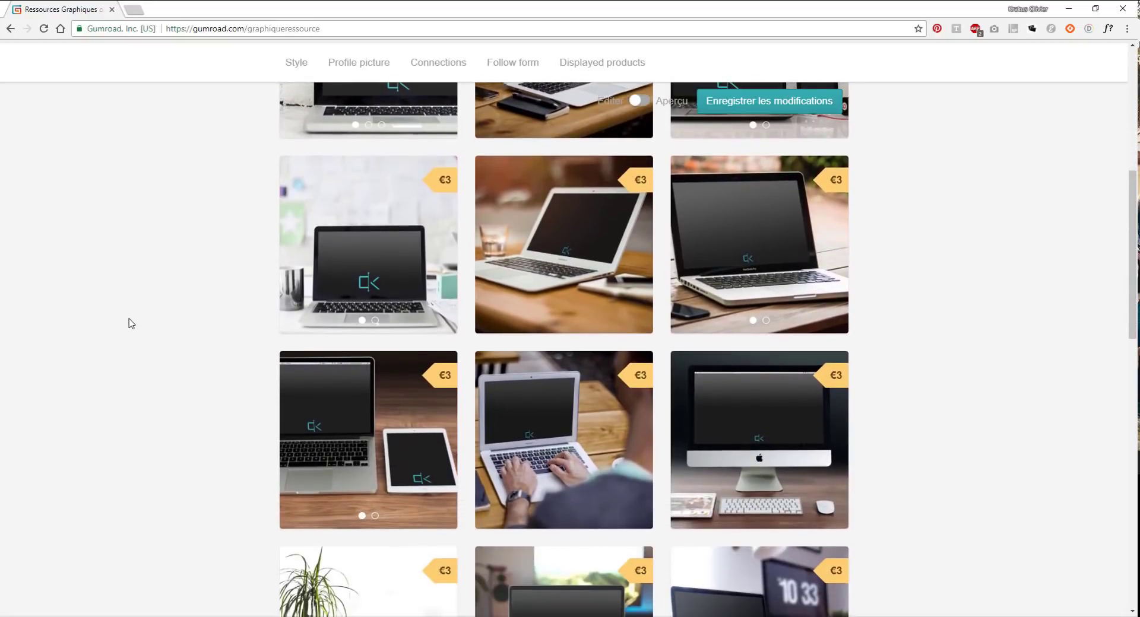
pyautogui.scroll(-4, 131, 323)
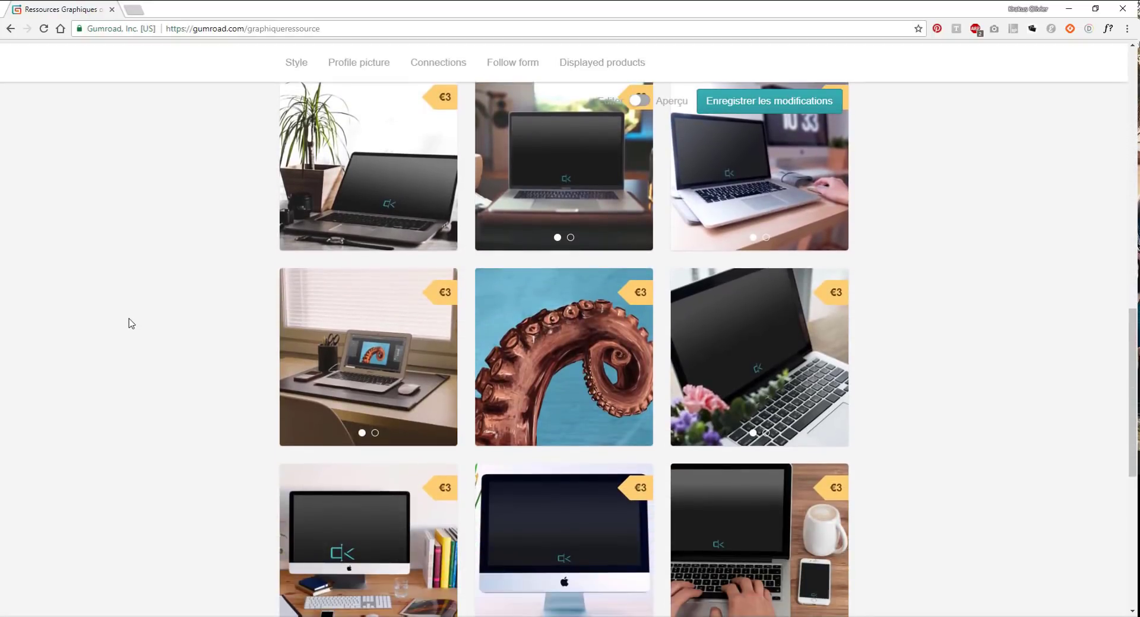
pyautogui.scroll(-4, 131, 324)
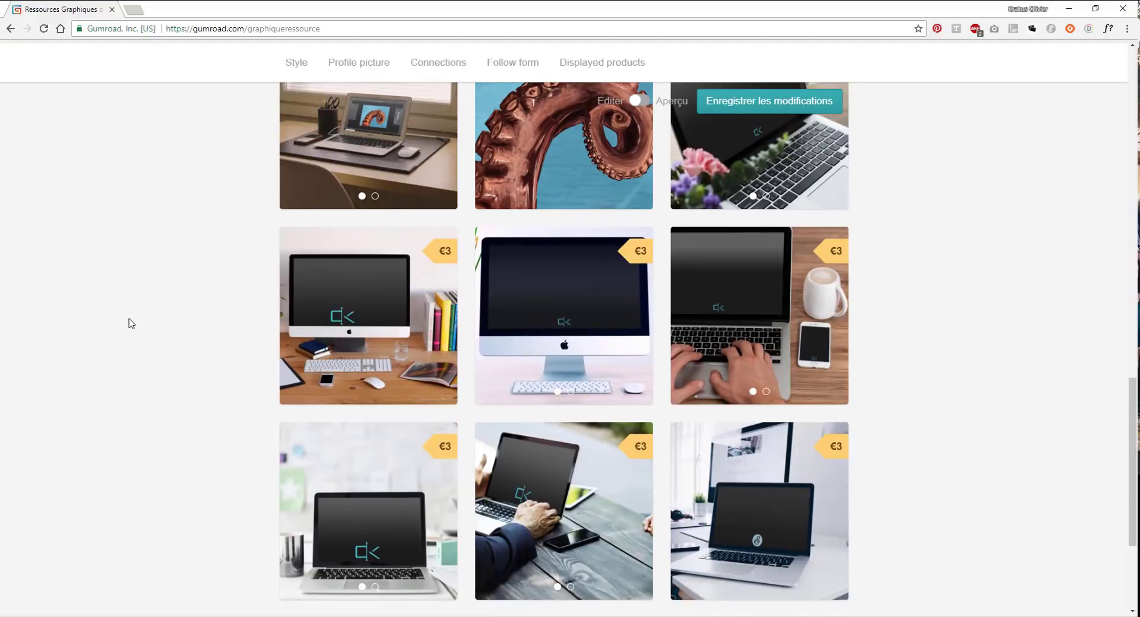
pyautogui.scroll(-2, 131, 323)
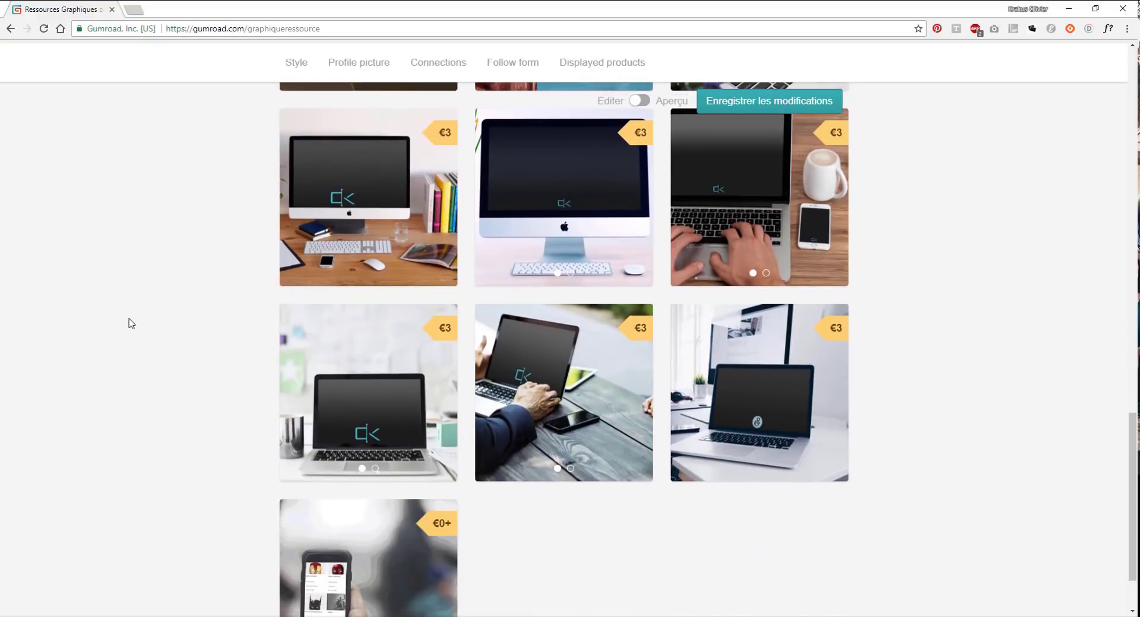